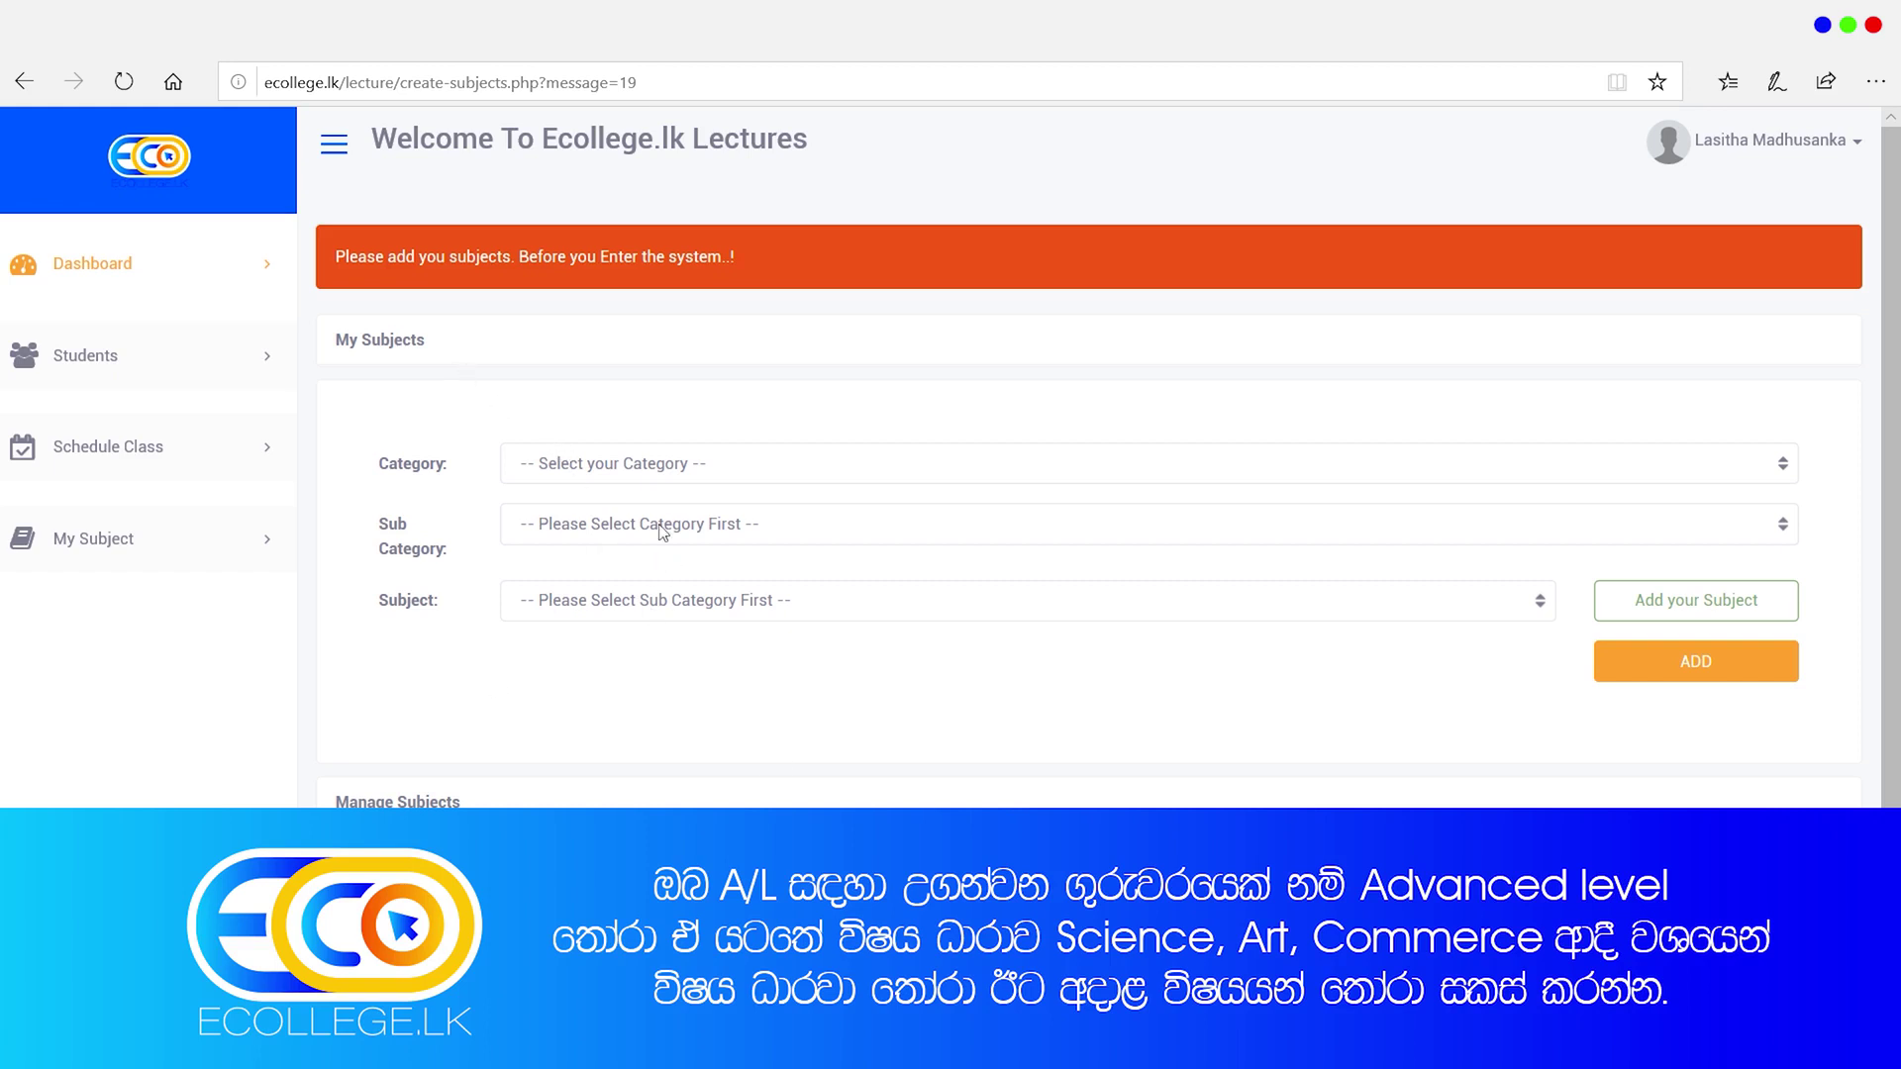
Step: Select Advanced Level as category, Arts as sub category and Buddhism as subject
click(653, 482)
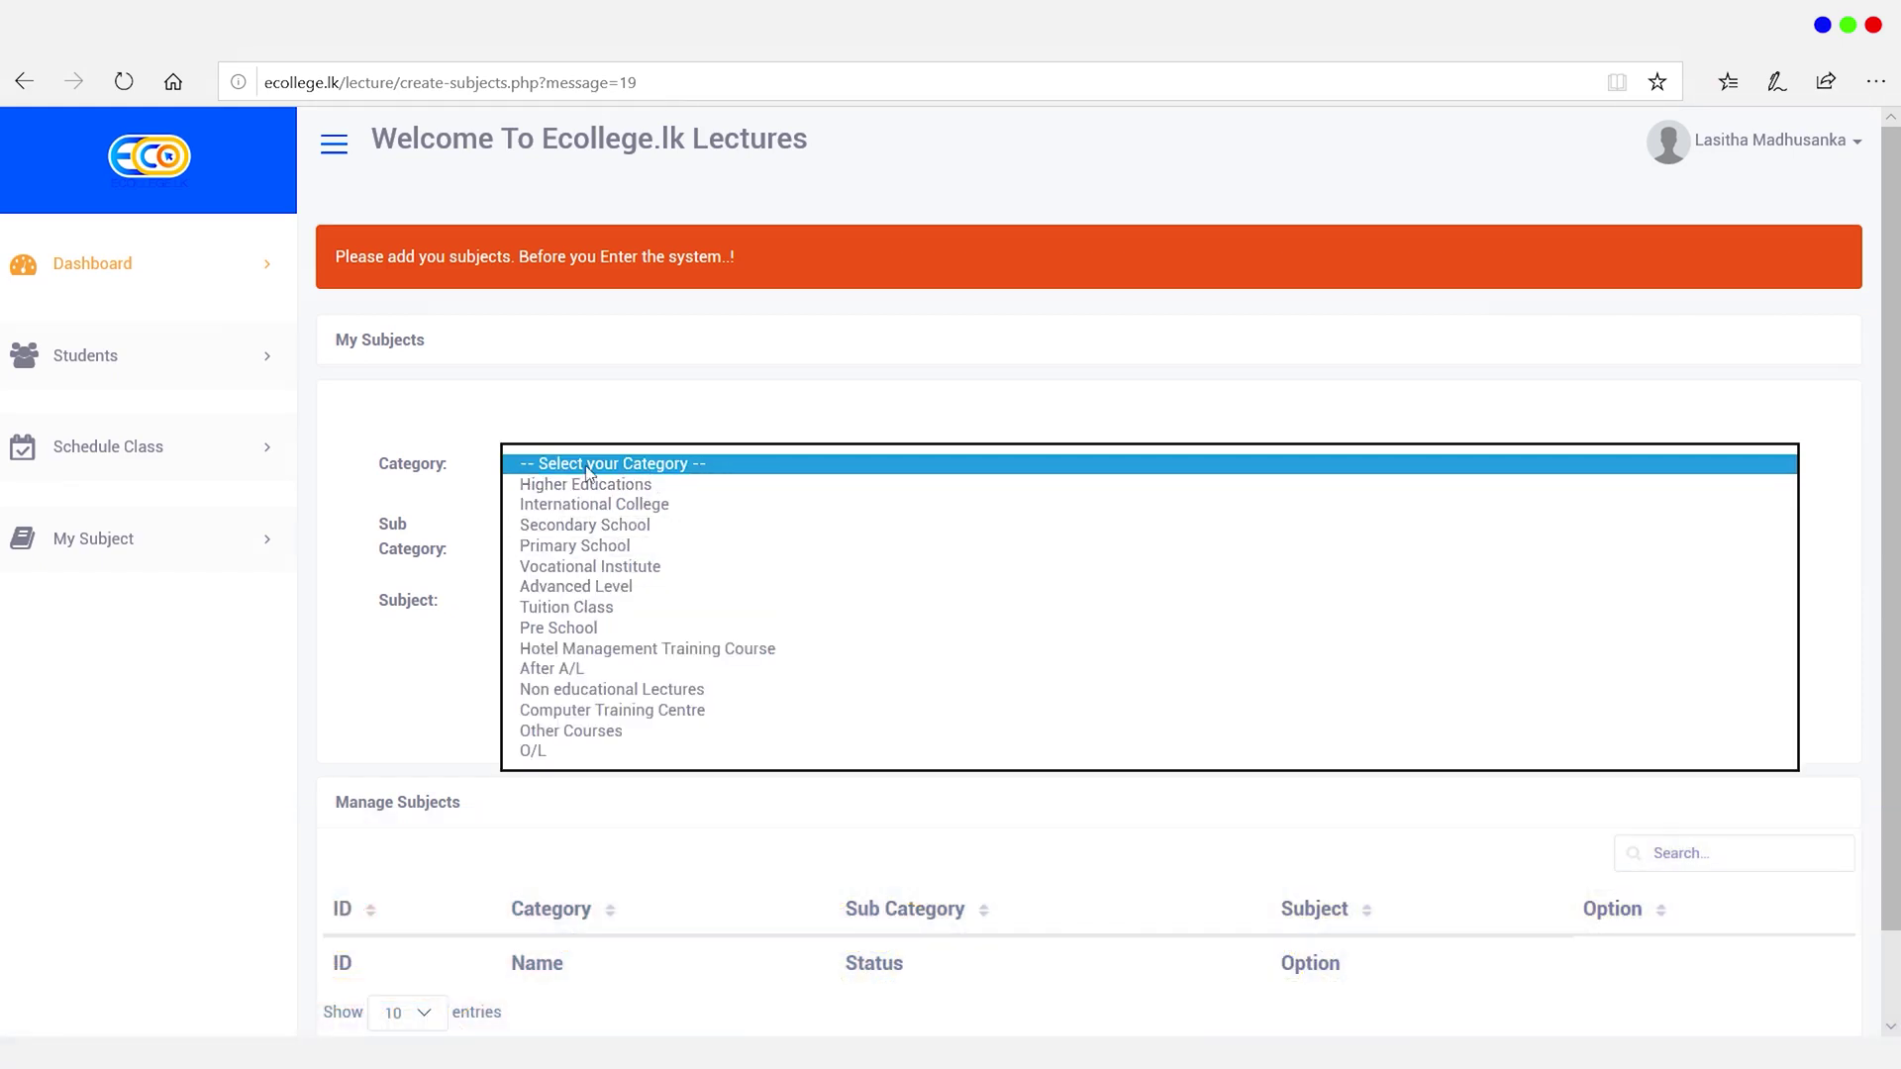
click(584, 589)
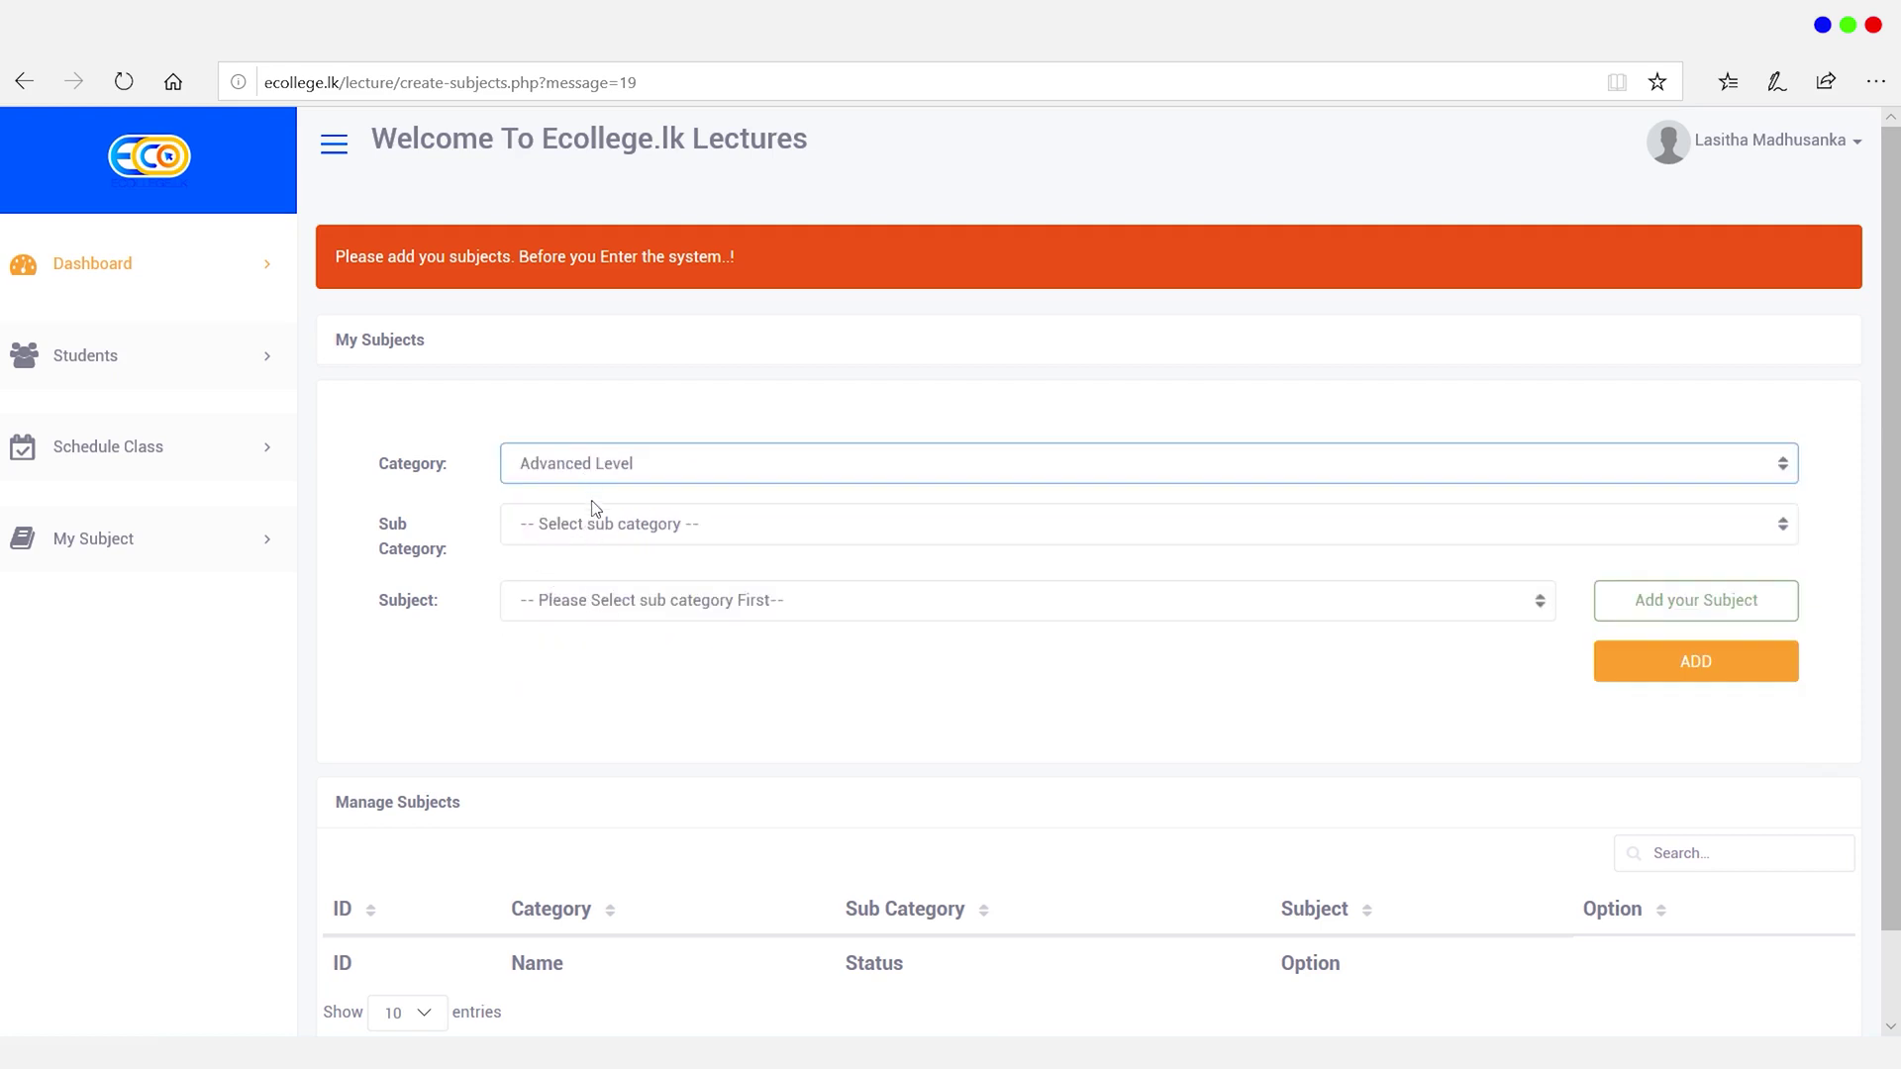
click(596, 533)
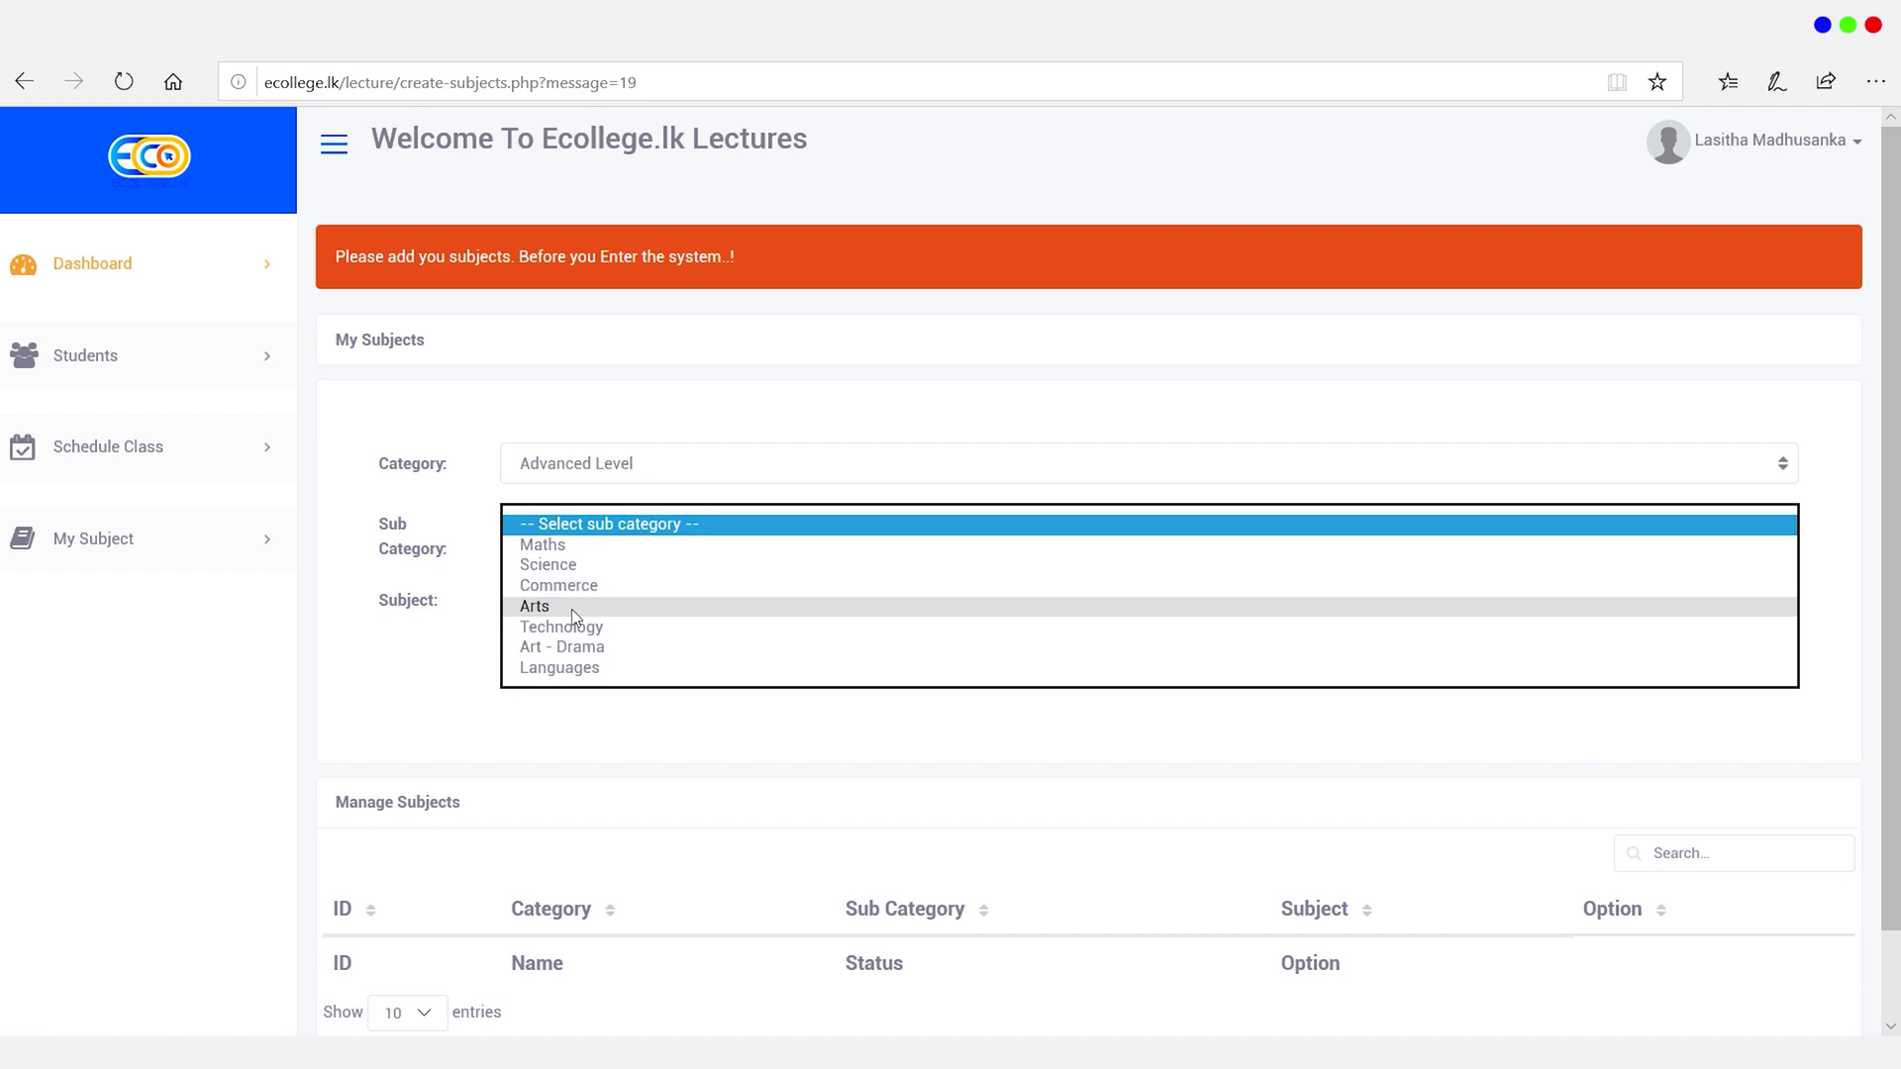
click(573, 609)
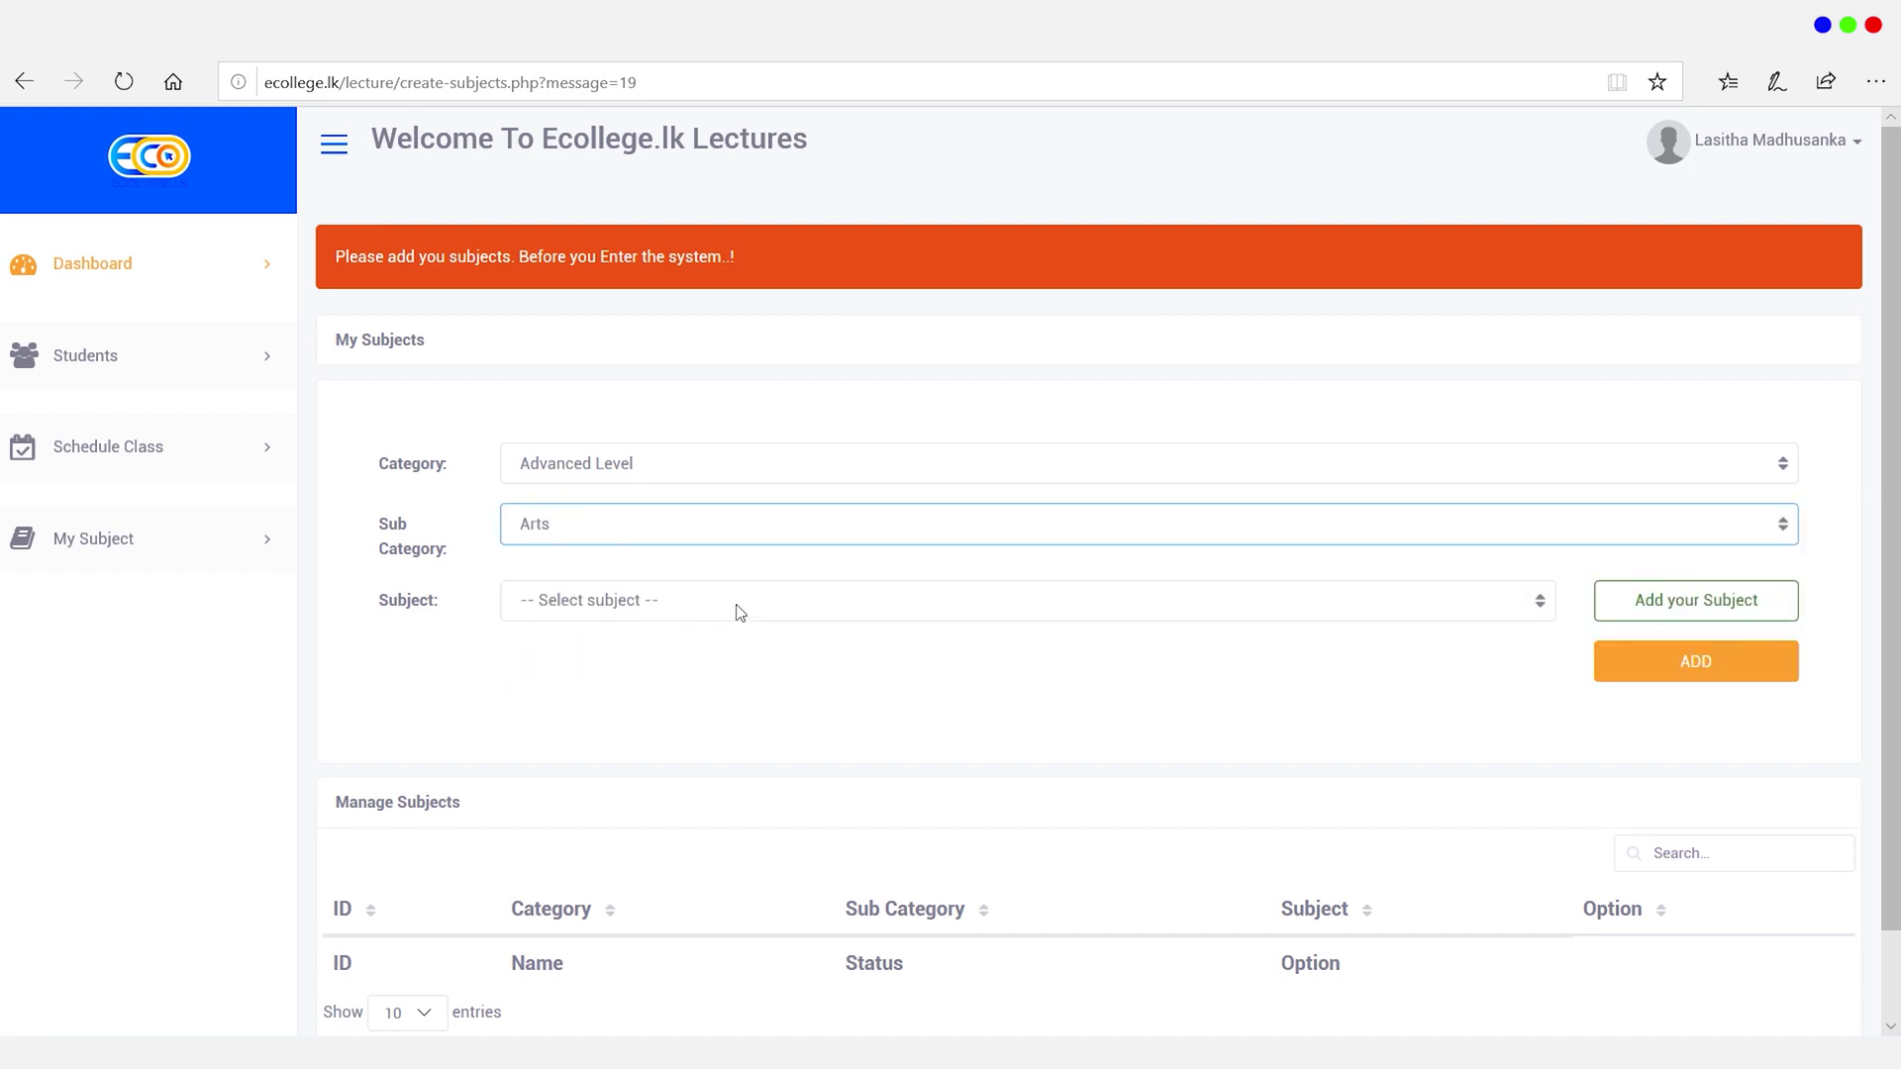
click(744, 608)
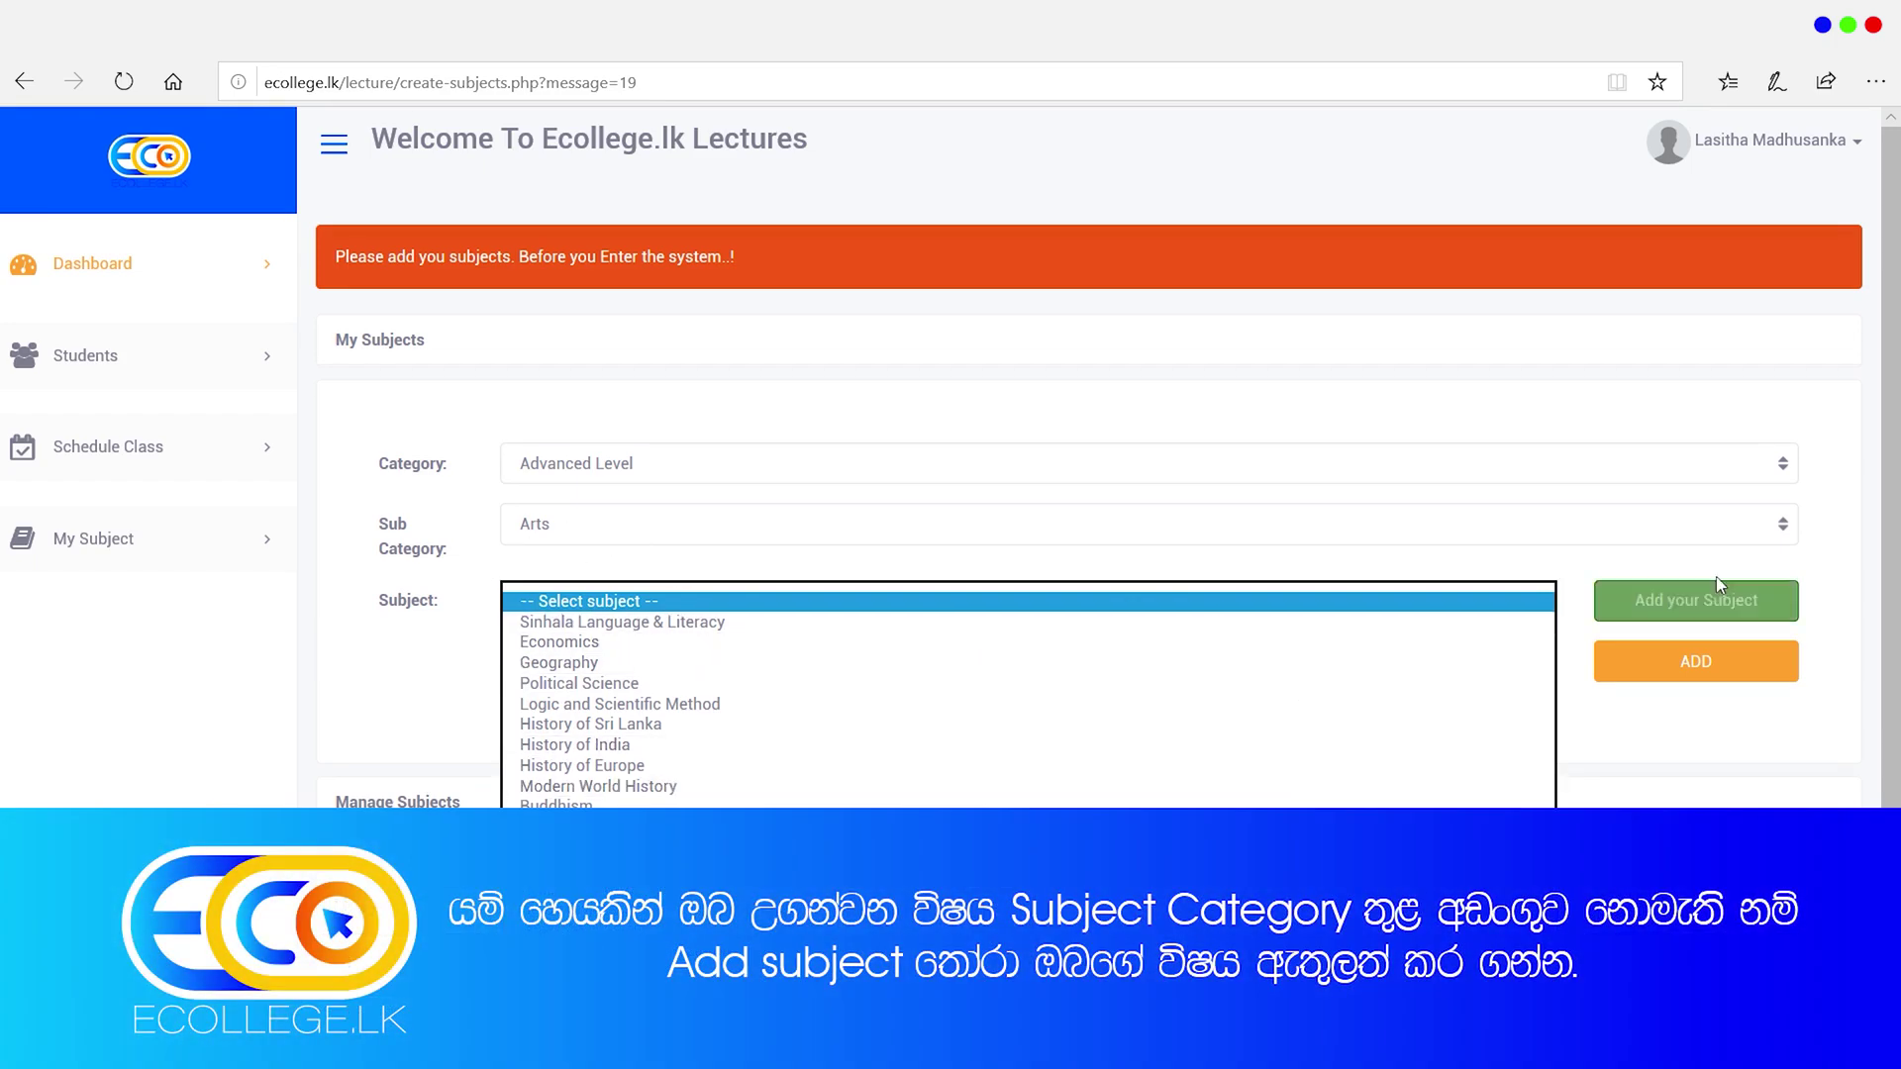
click(1802, 777)
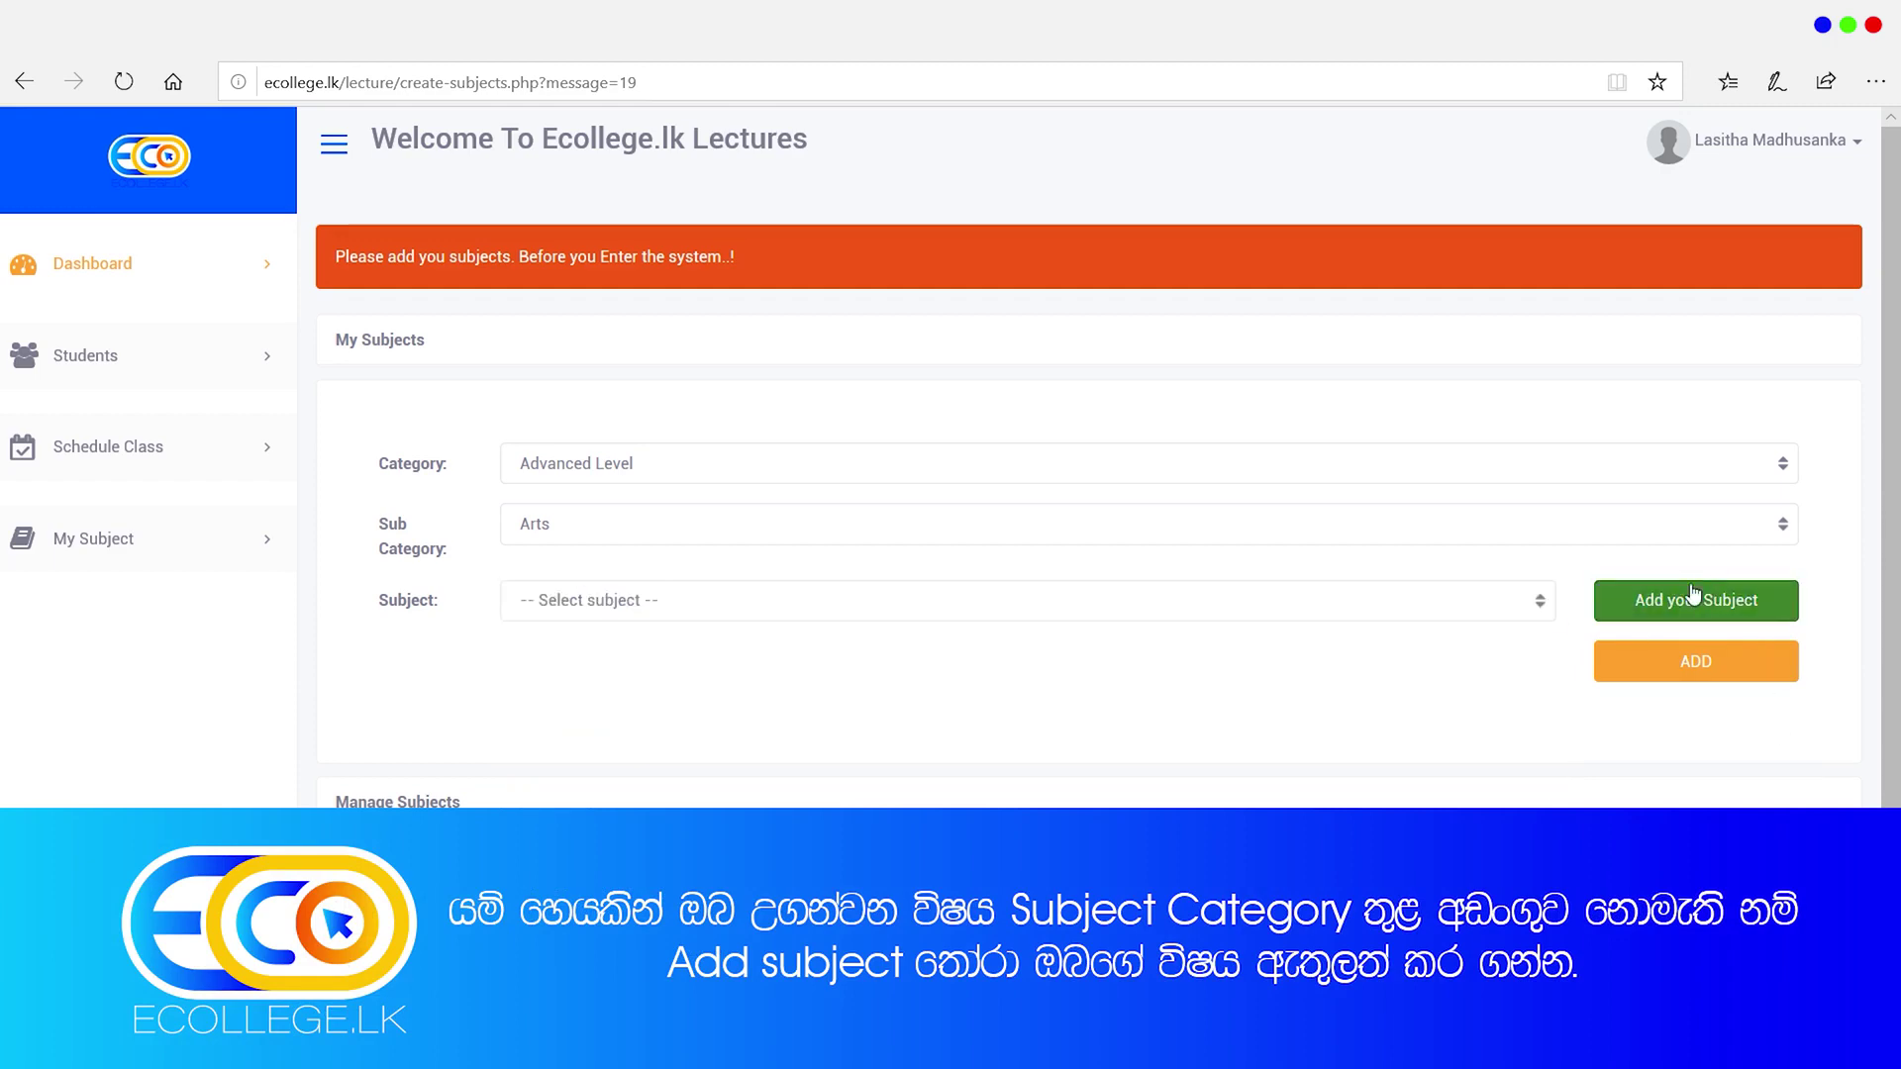
click(1537, 610)
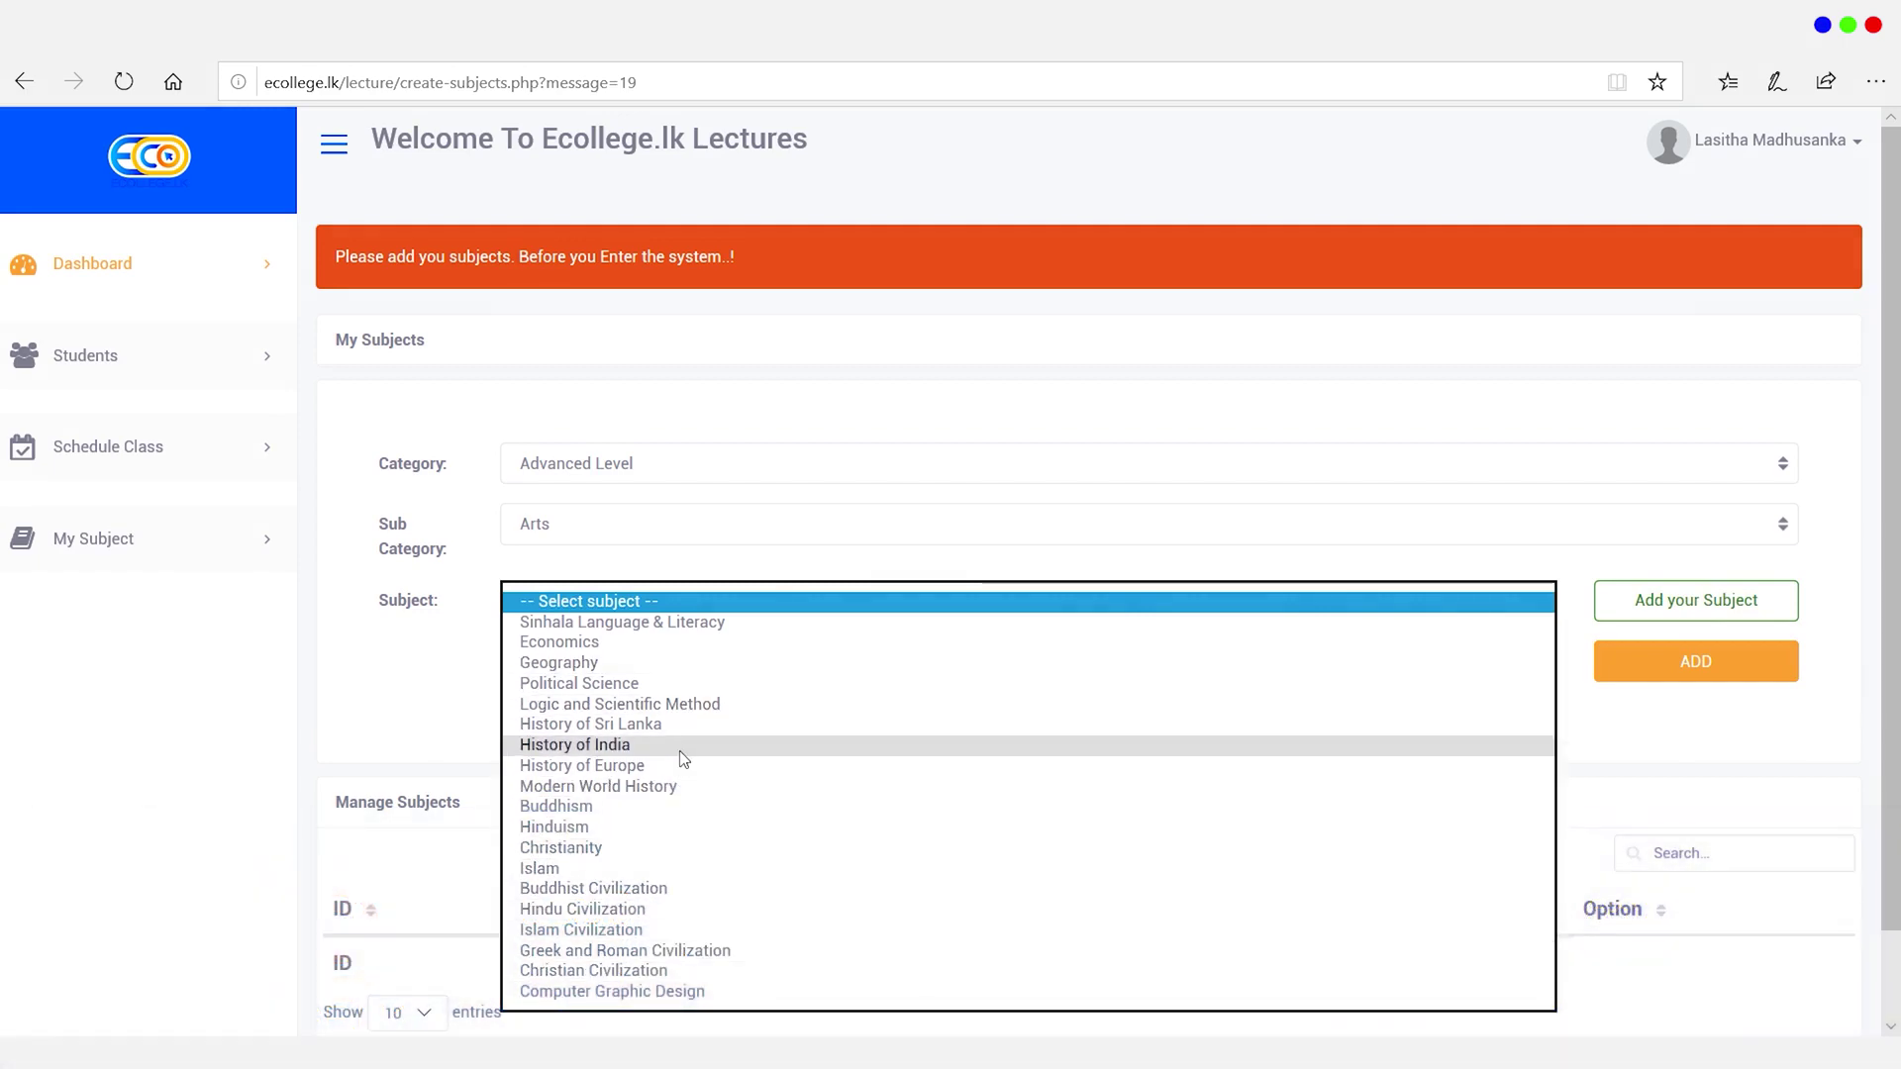
click(671, 808)
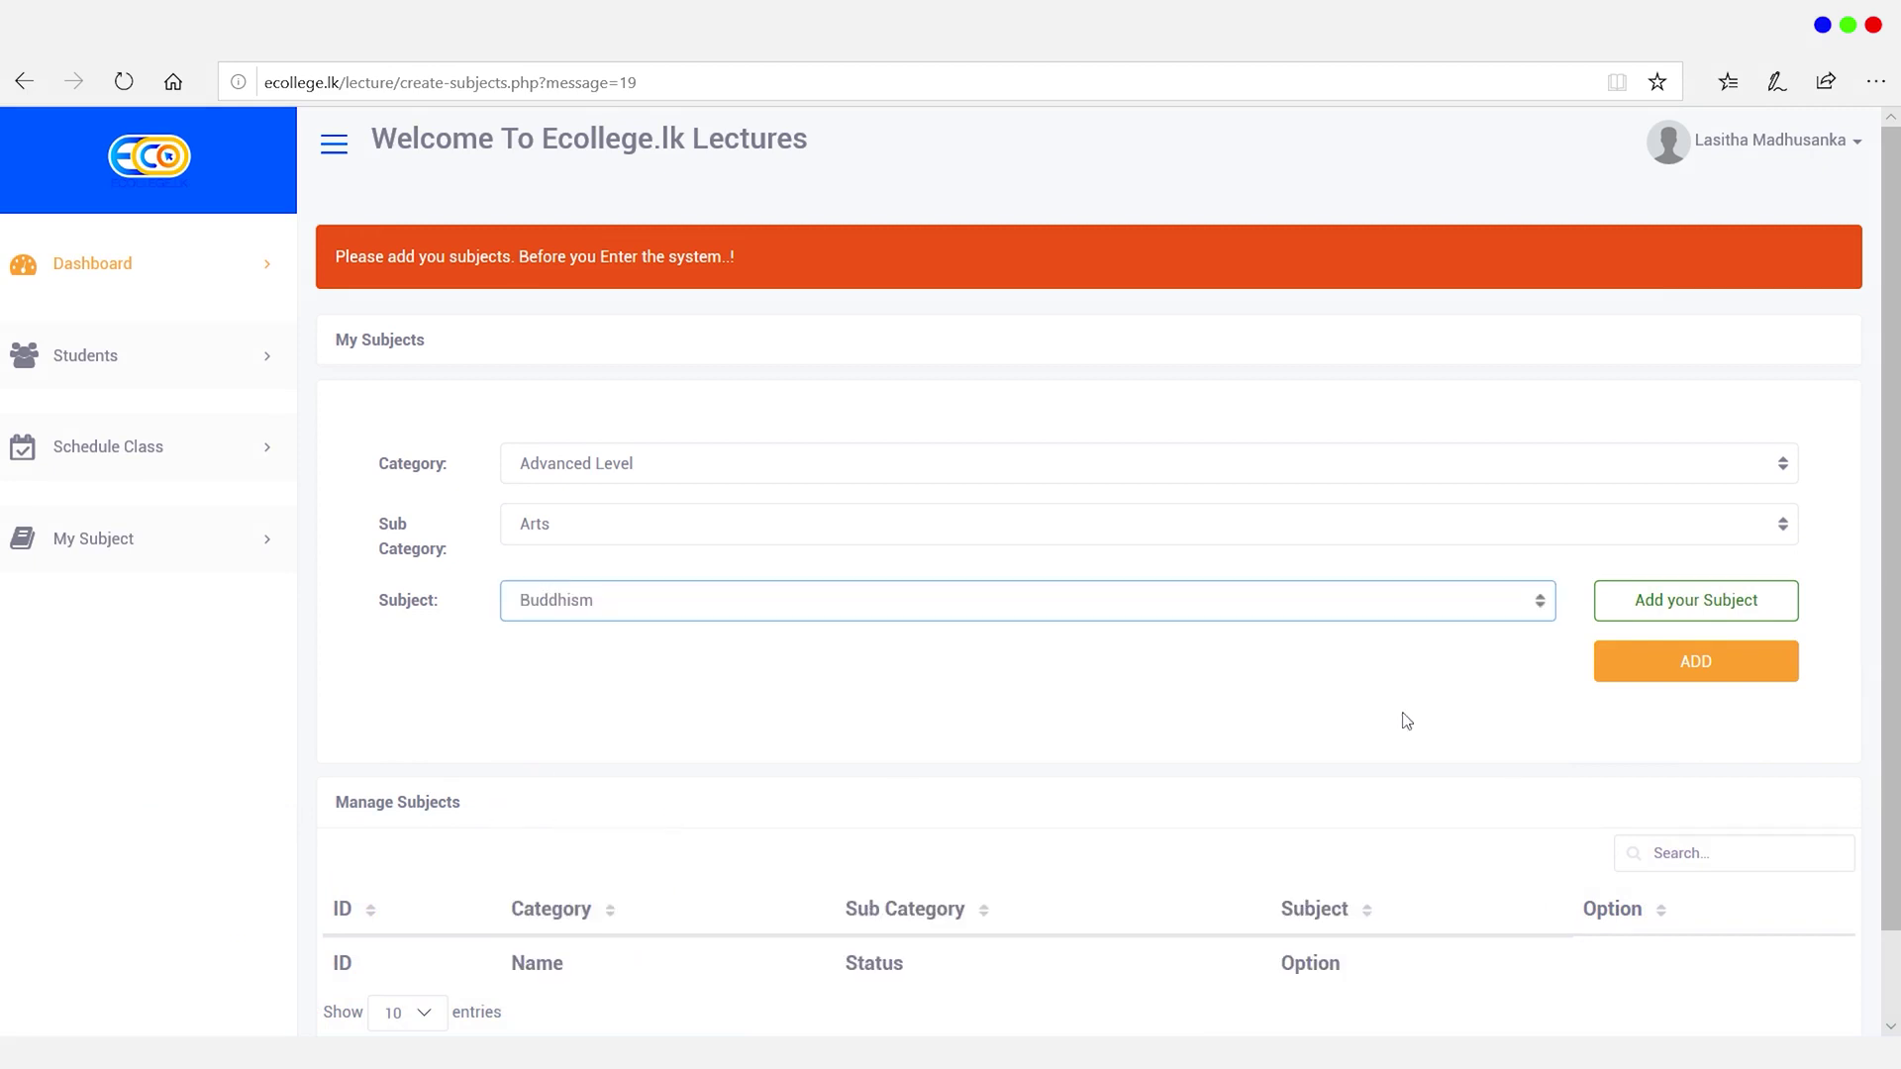
Step: Add the Buddhism subject, then edit that entry to Economics and update it
click(1694, 663)
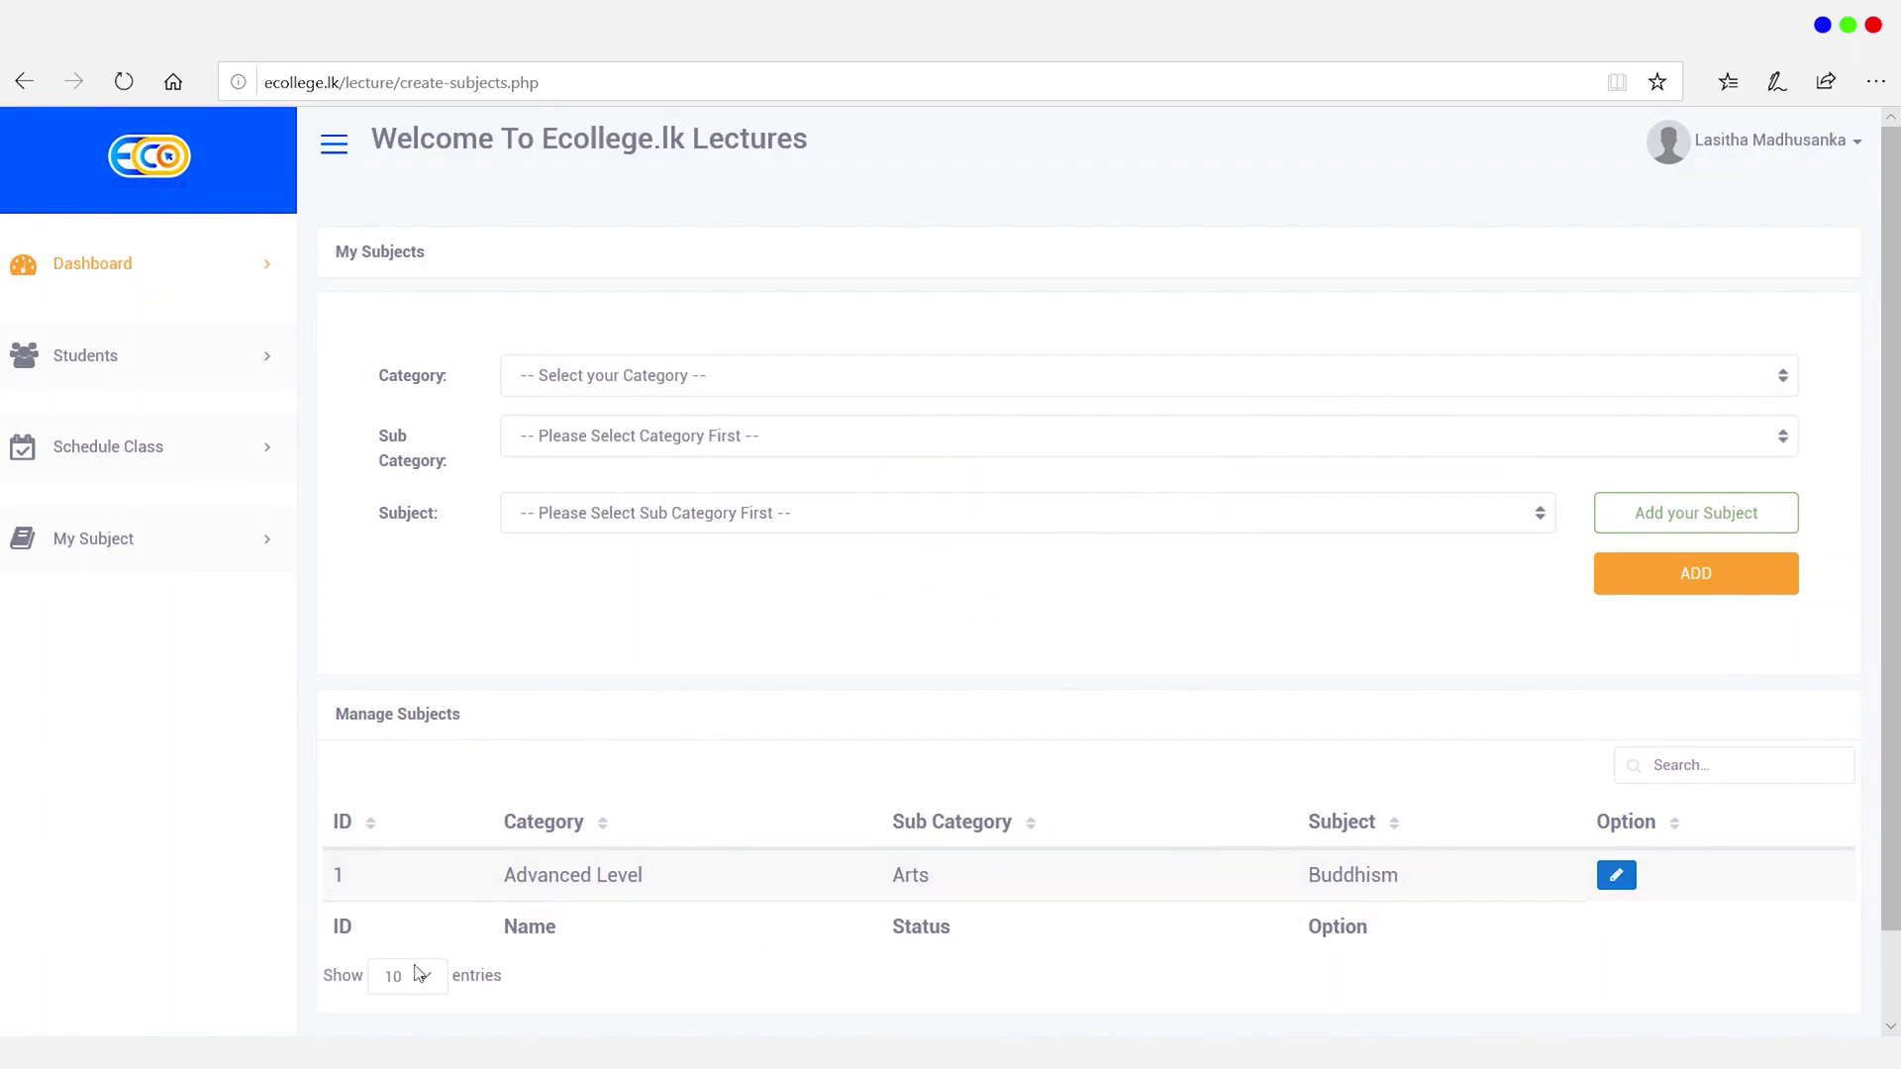
click(1618, 886)
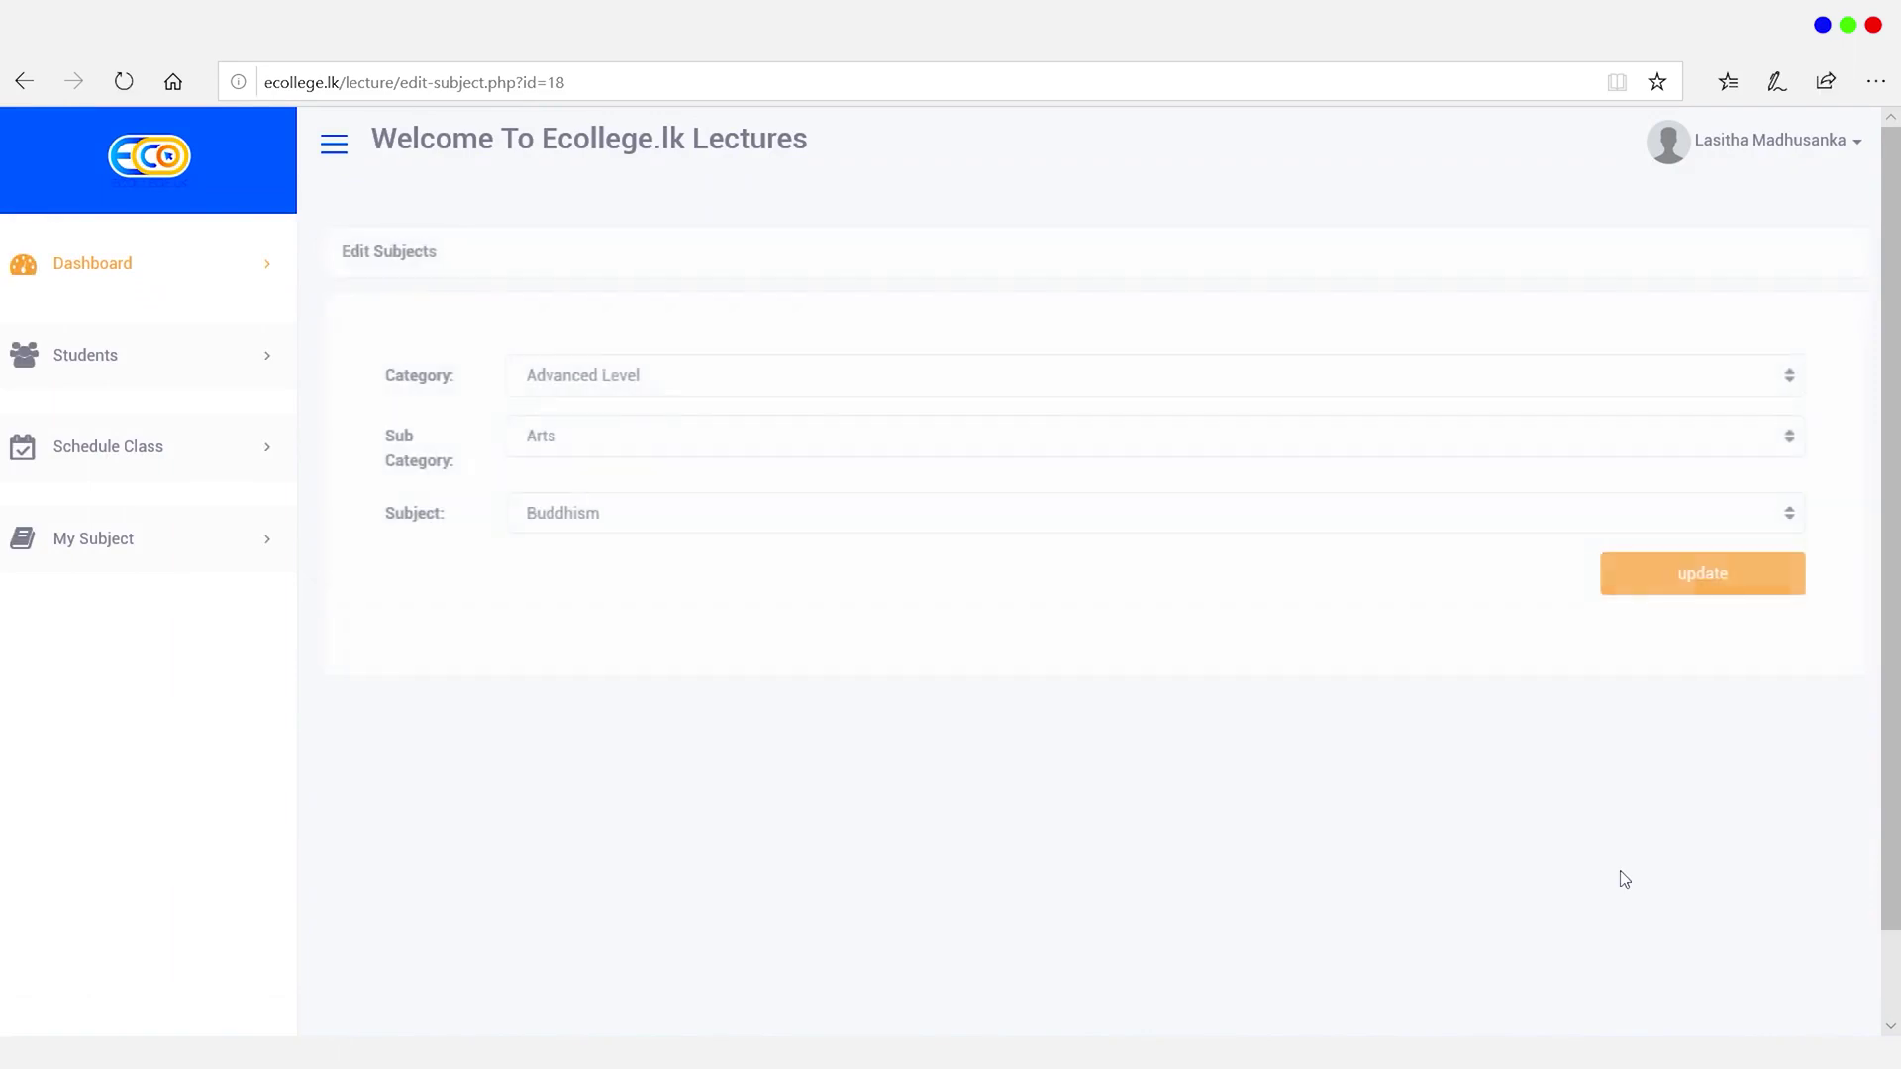
click(693, 513)
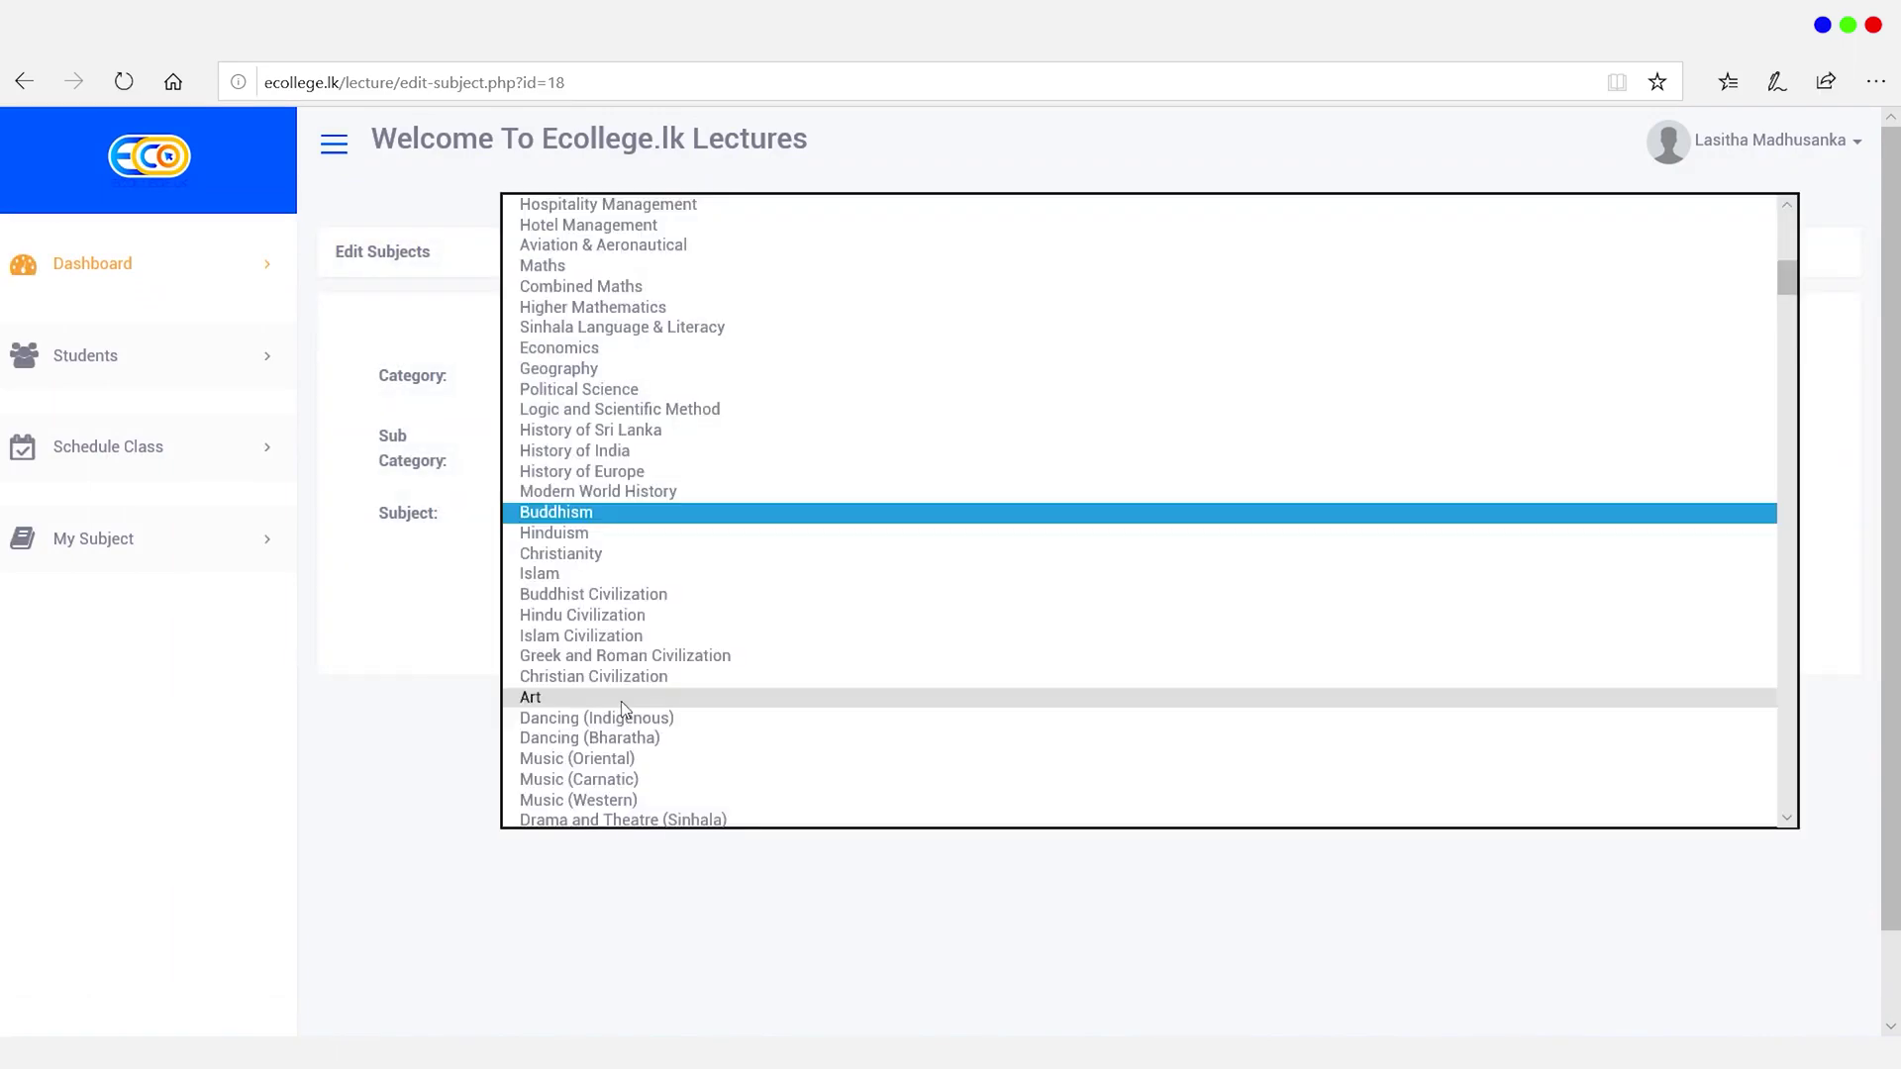
click(598, 355)
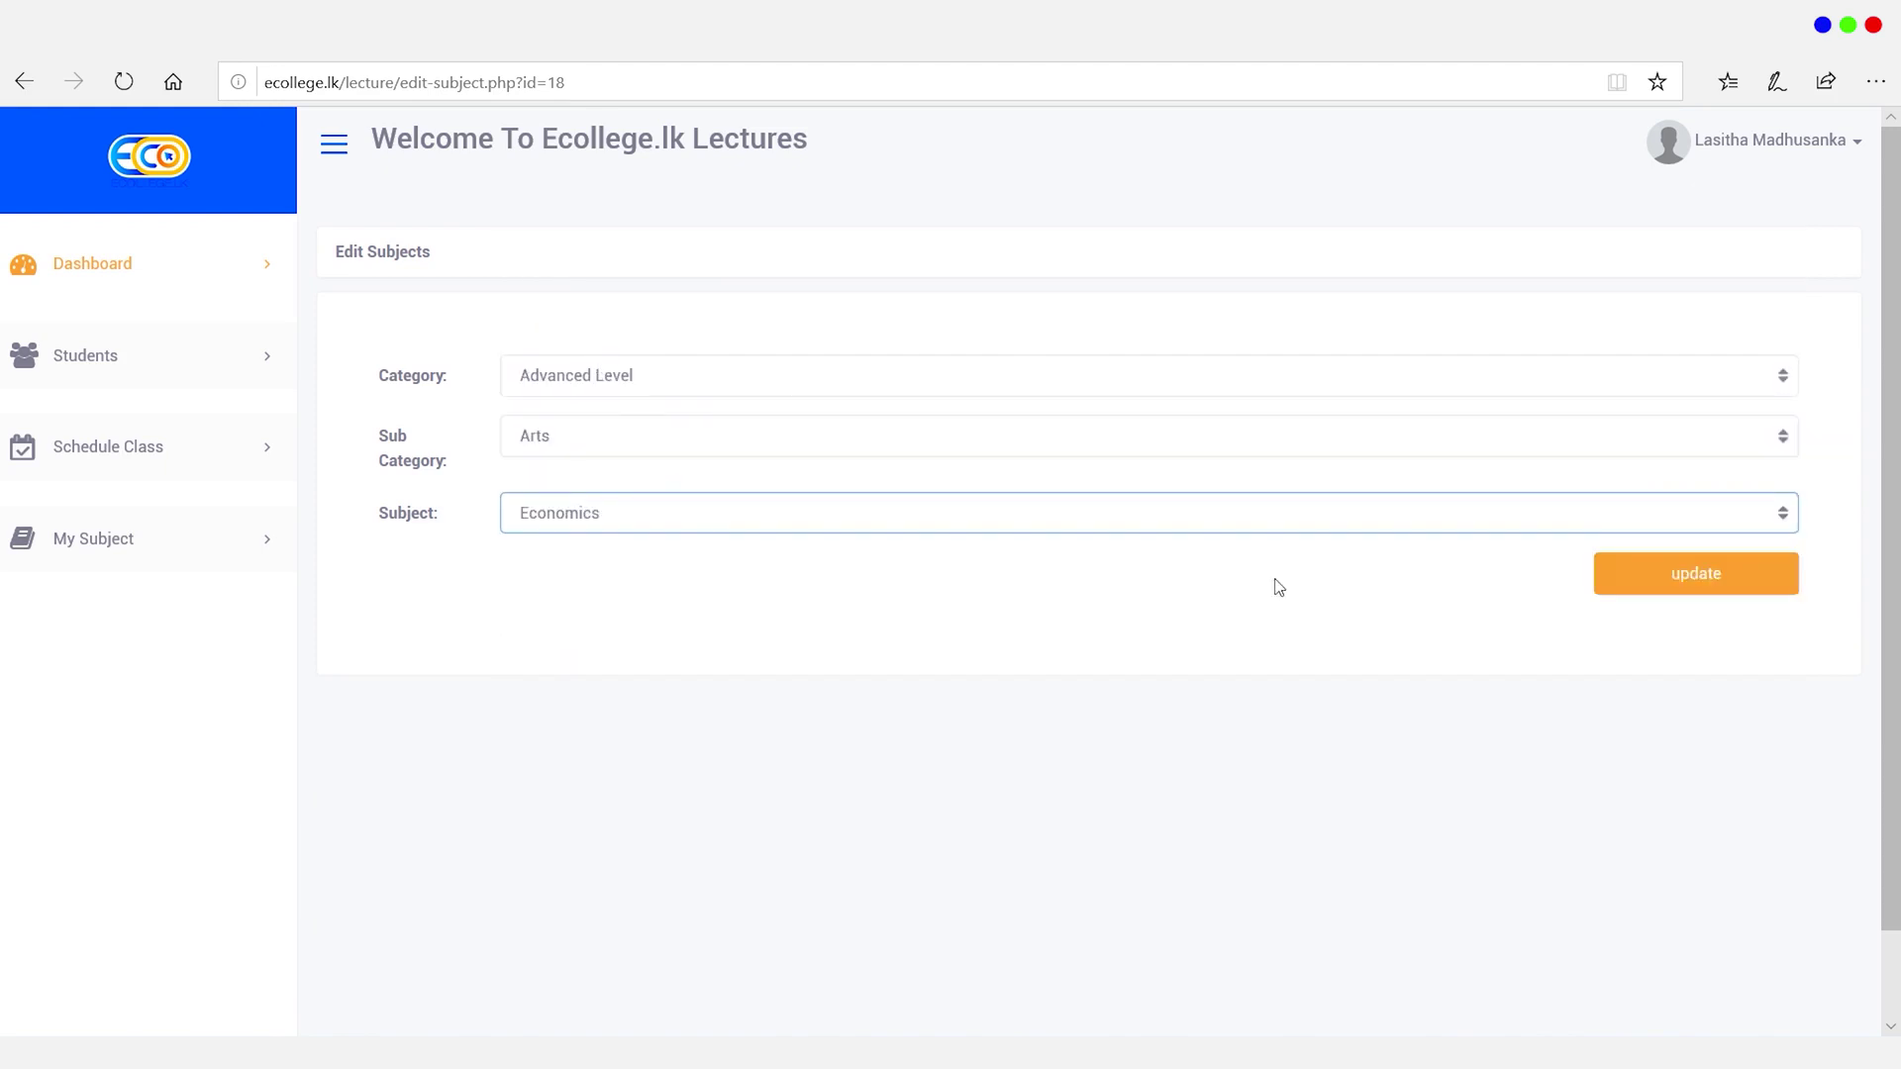
click(1648, 592)
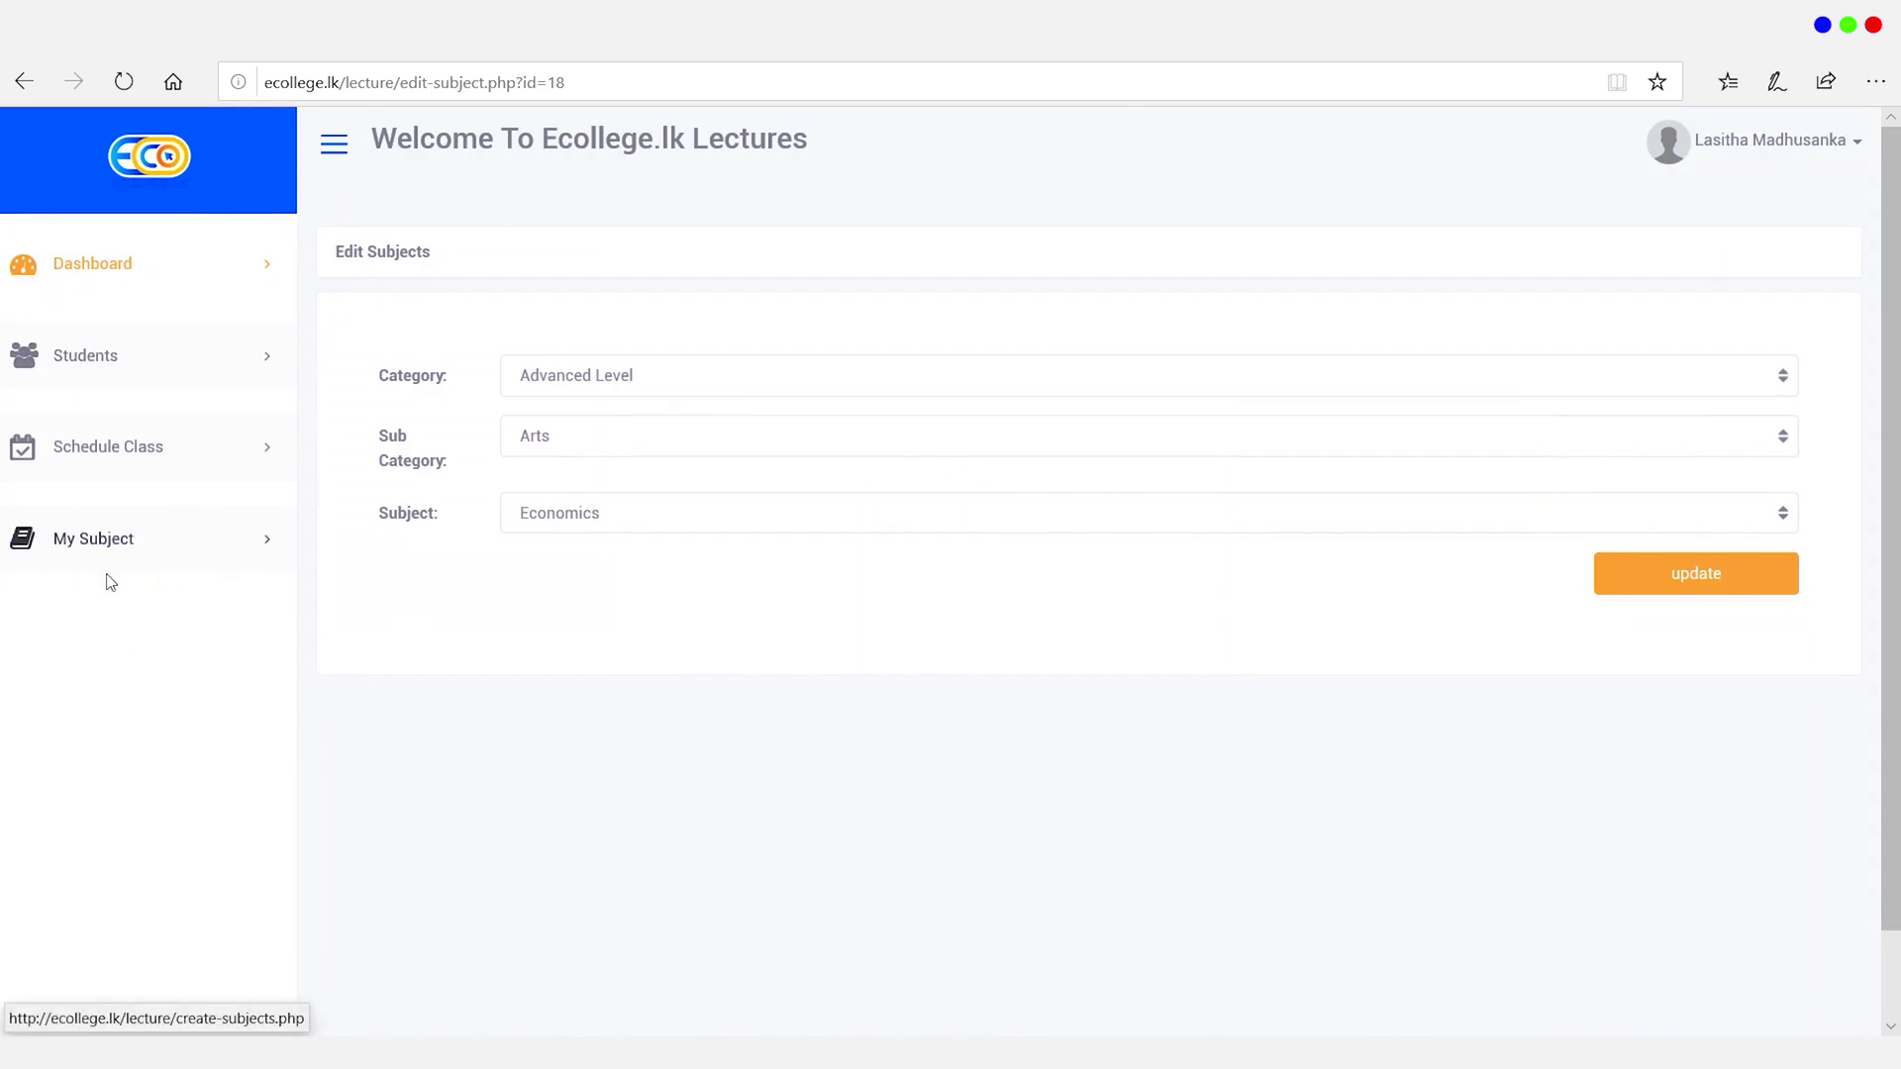
Step: Start a new class under Schedule Class > Create Your Class, naming it Rotary
click(155, 455)
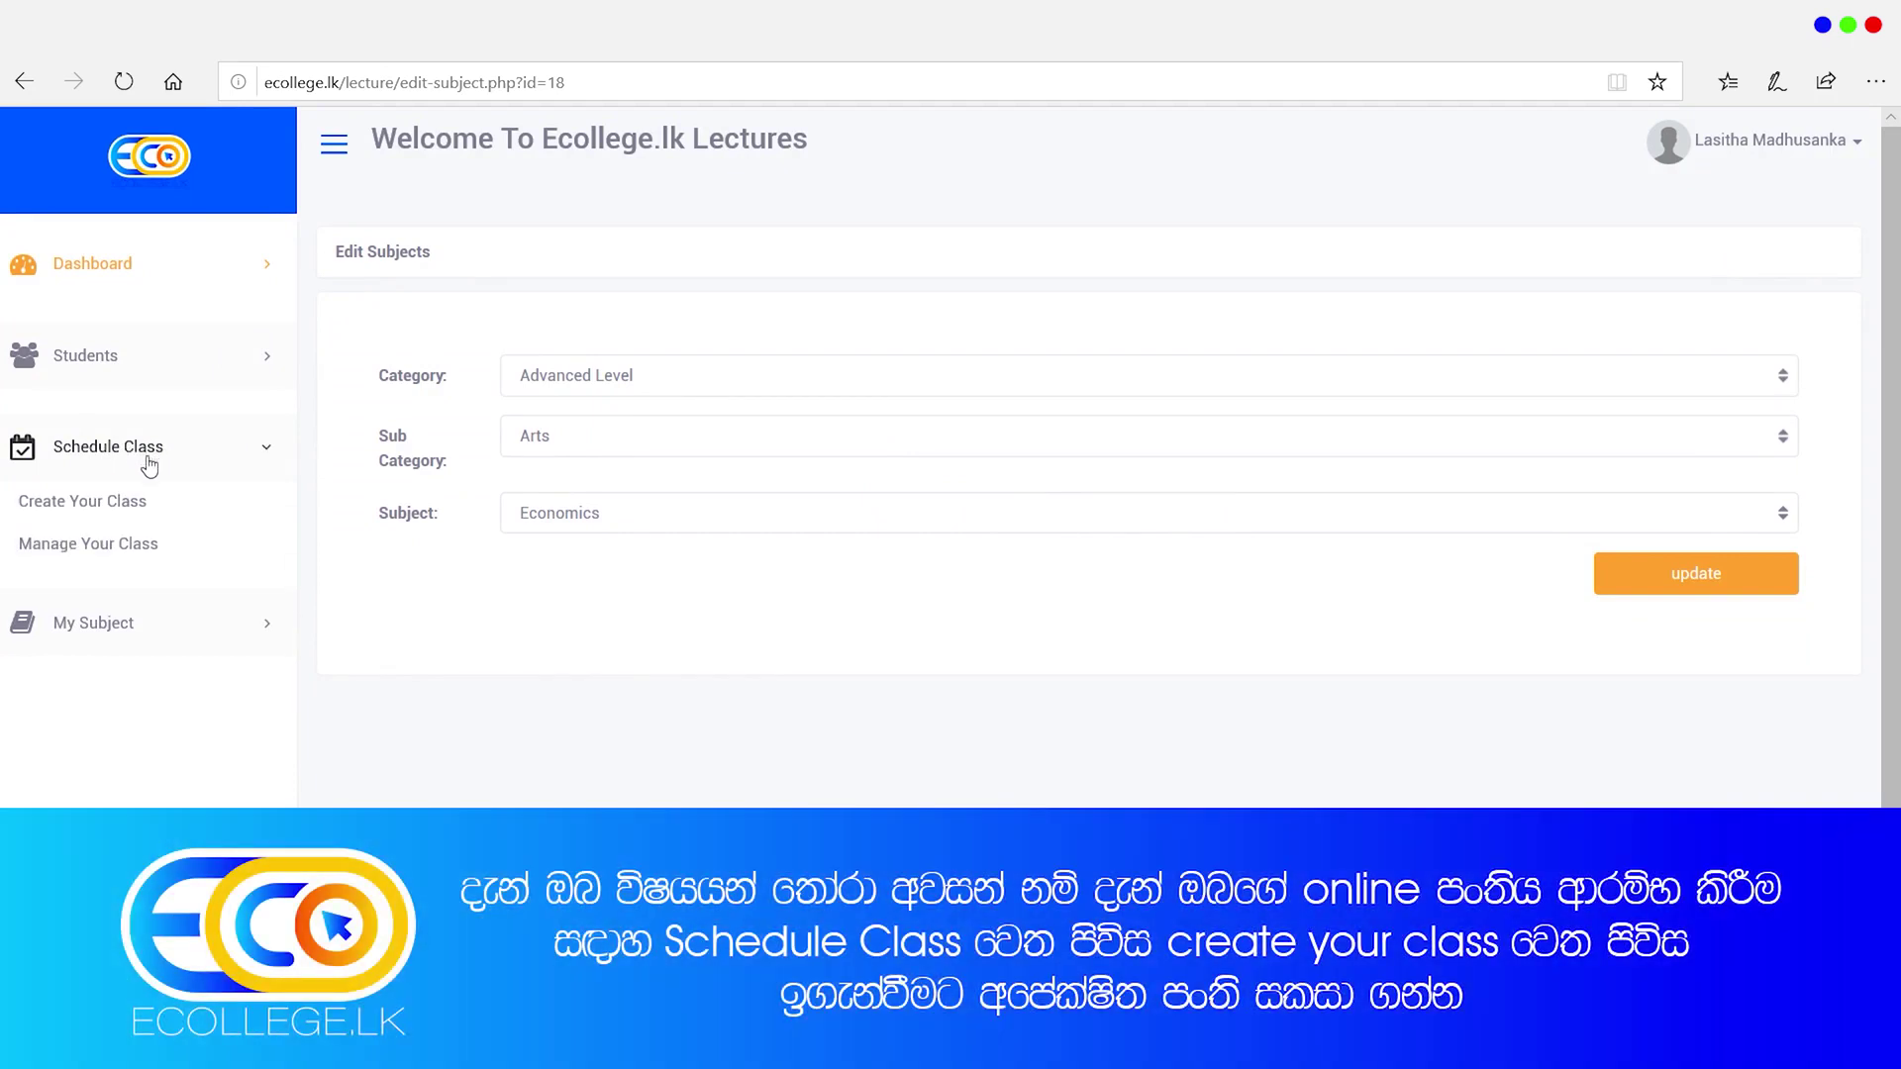
click(139, 515)
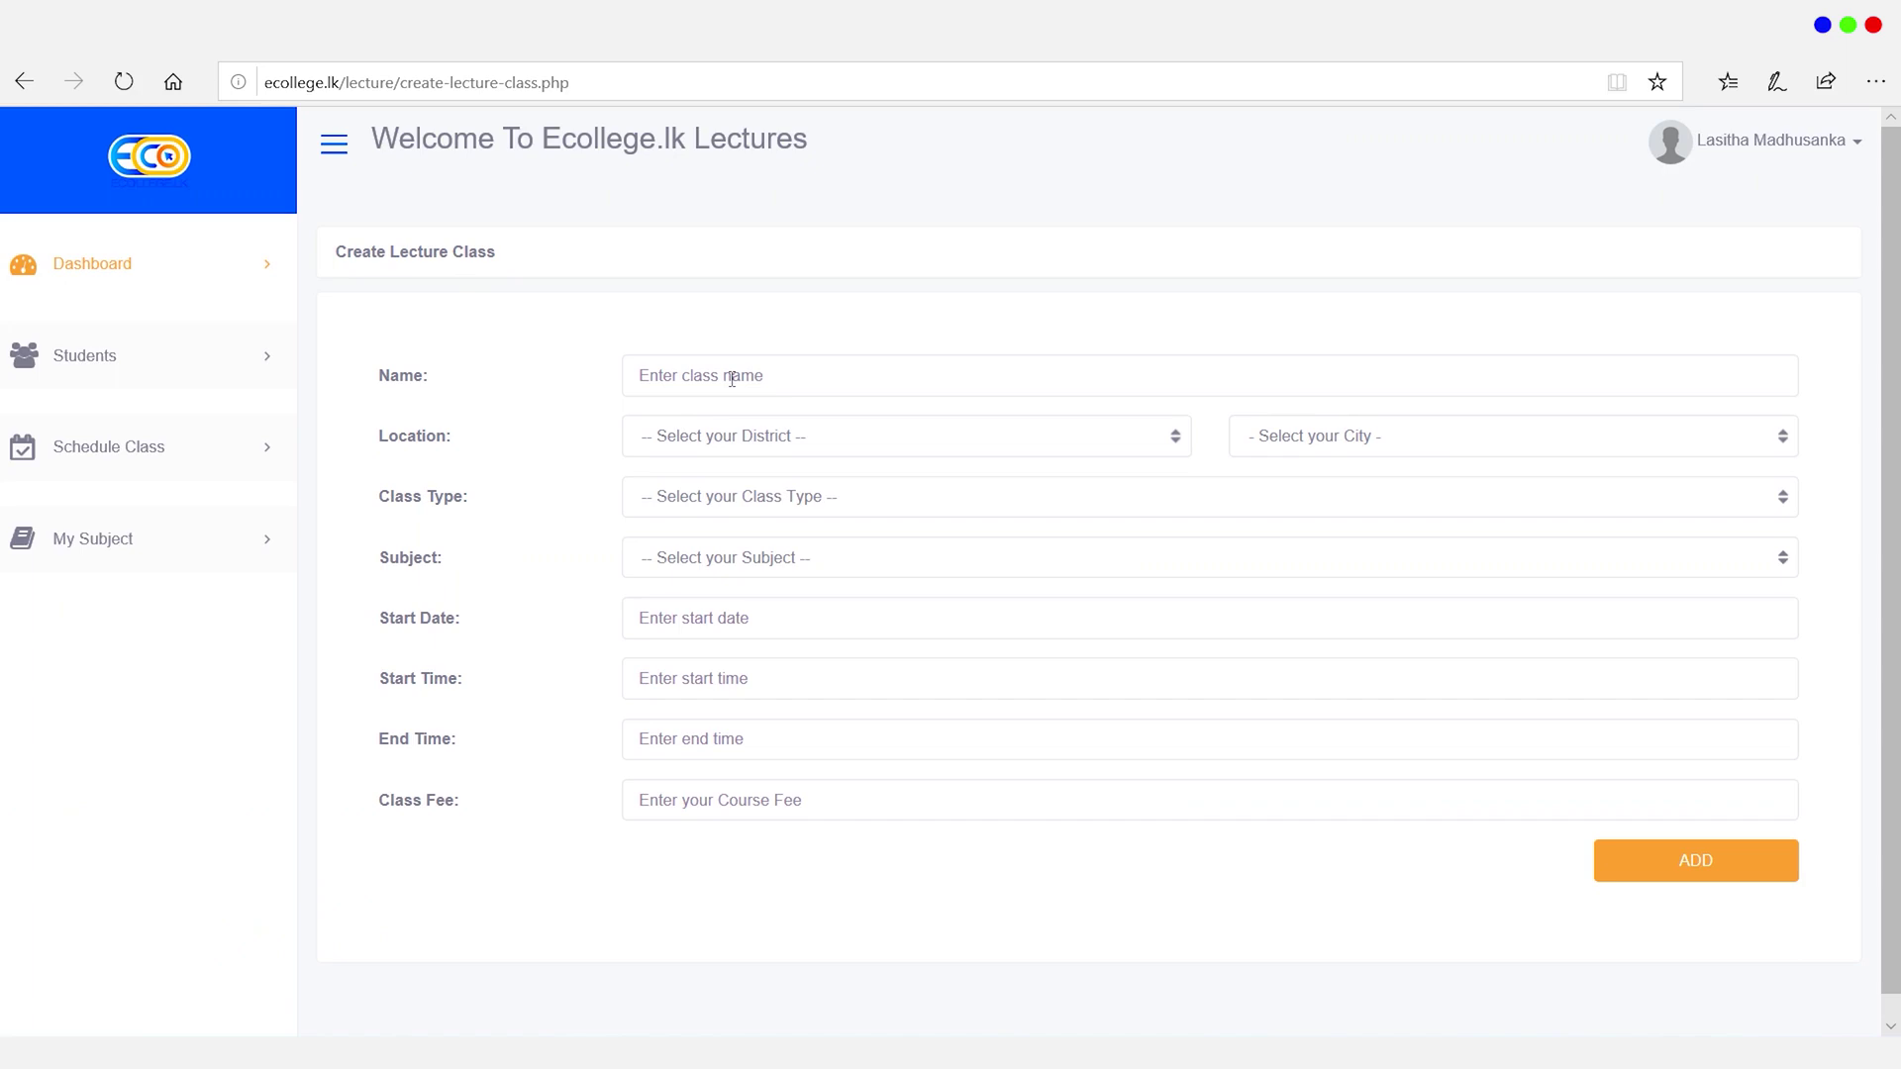
click(731, 378)
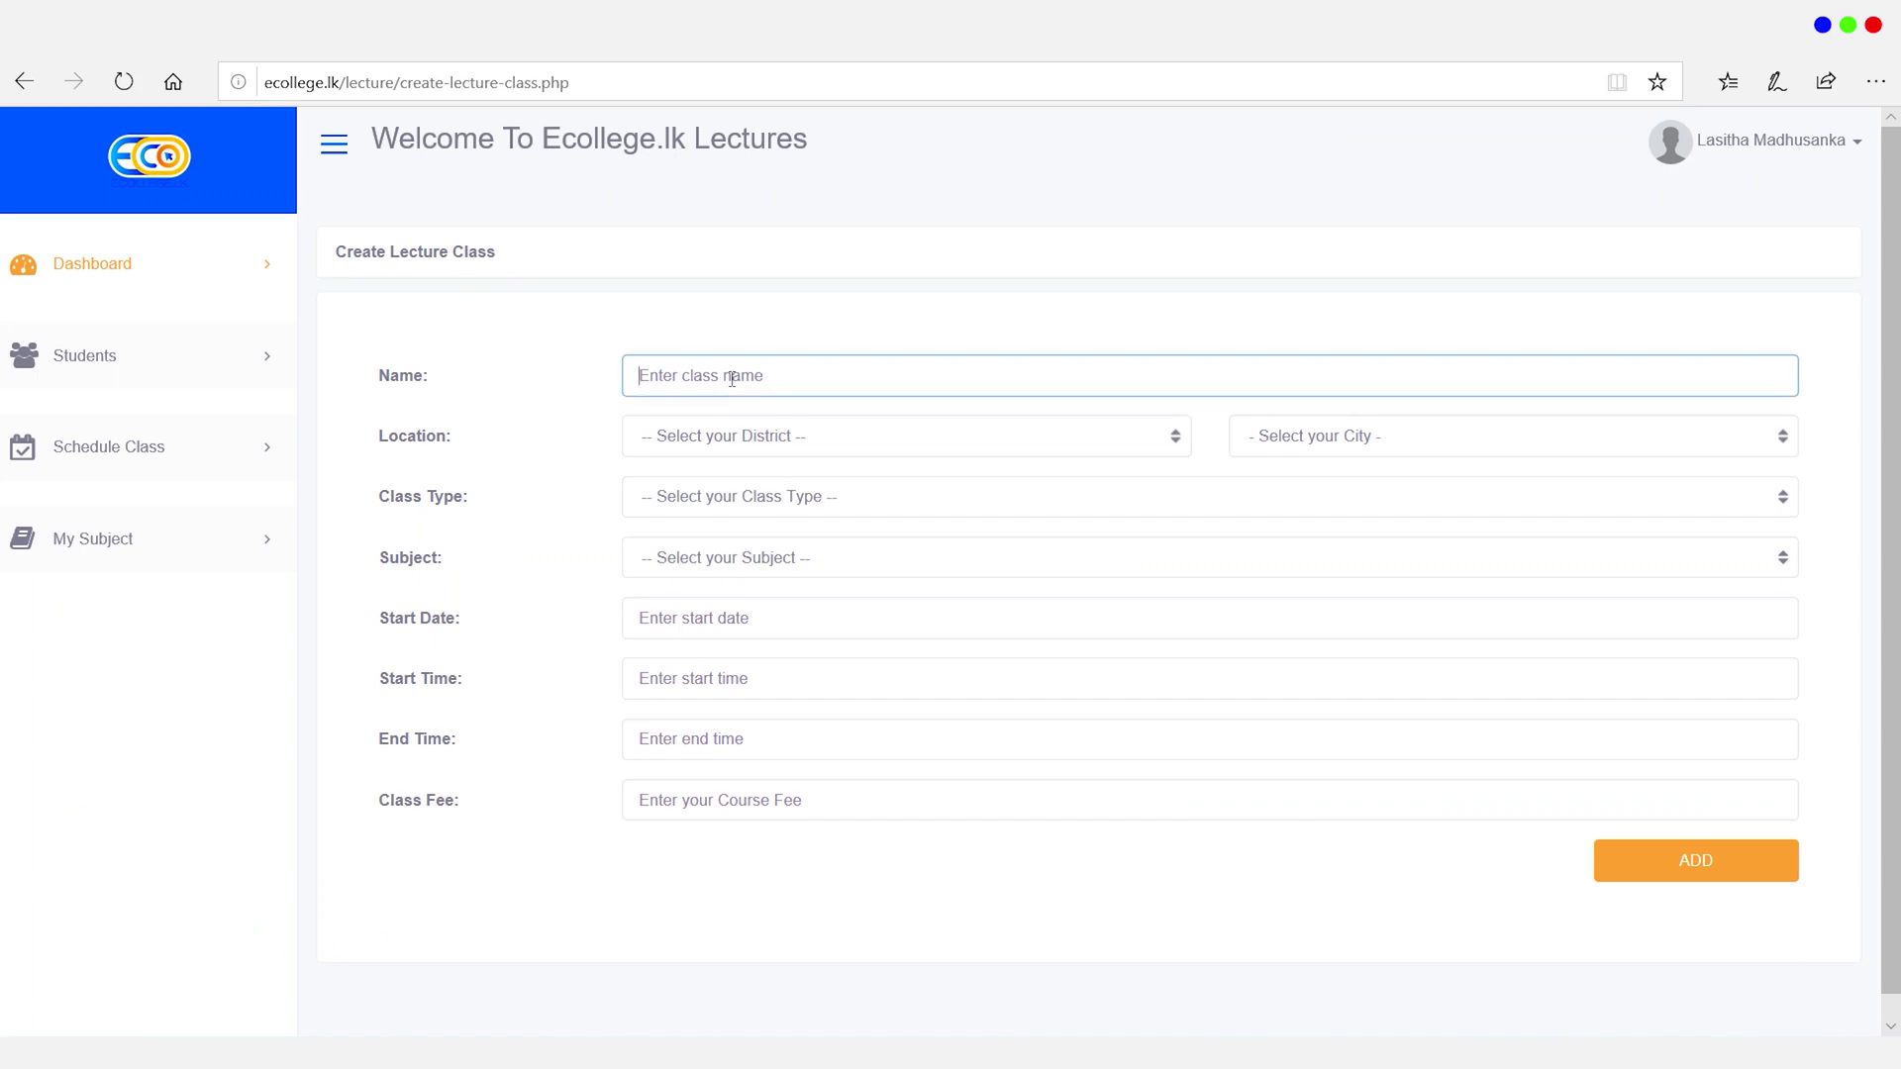
text(Rotary)
Step: Set the class location to Gampaha, Negombo, type Revision Class and subject Economics
click(797, 445)
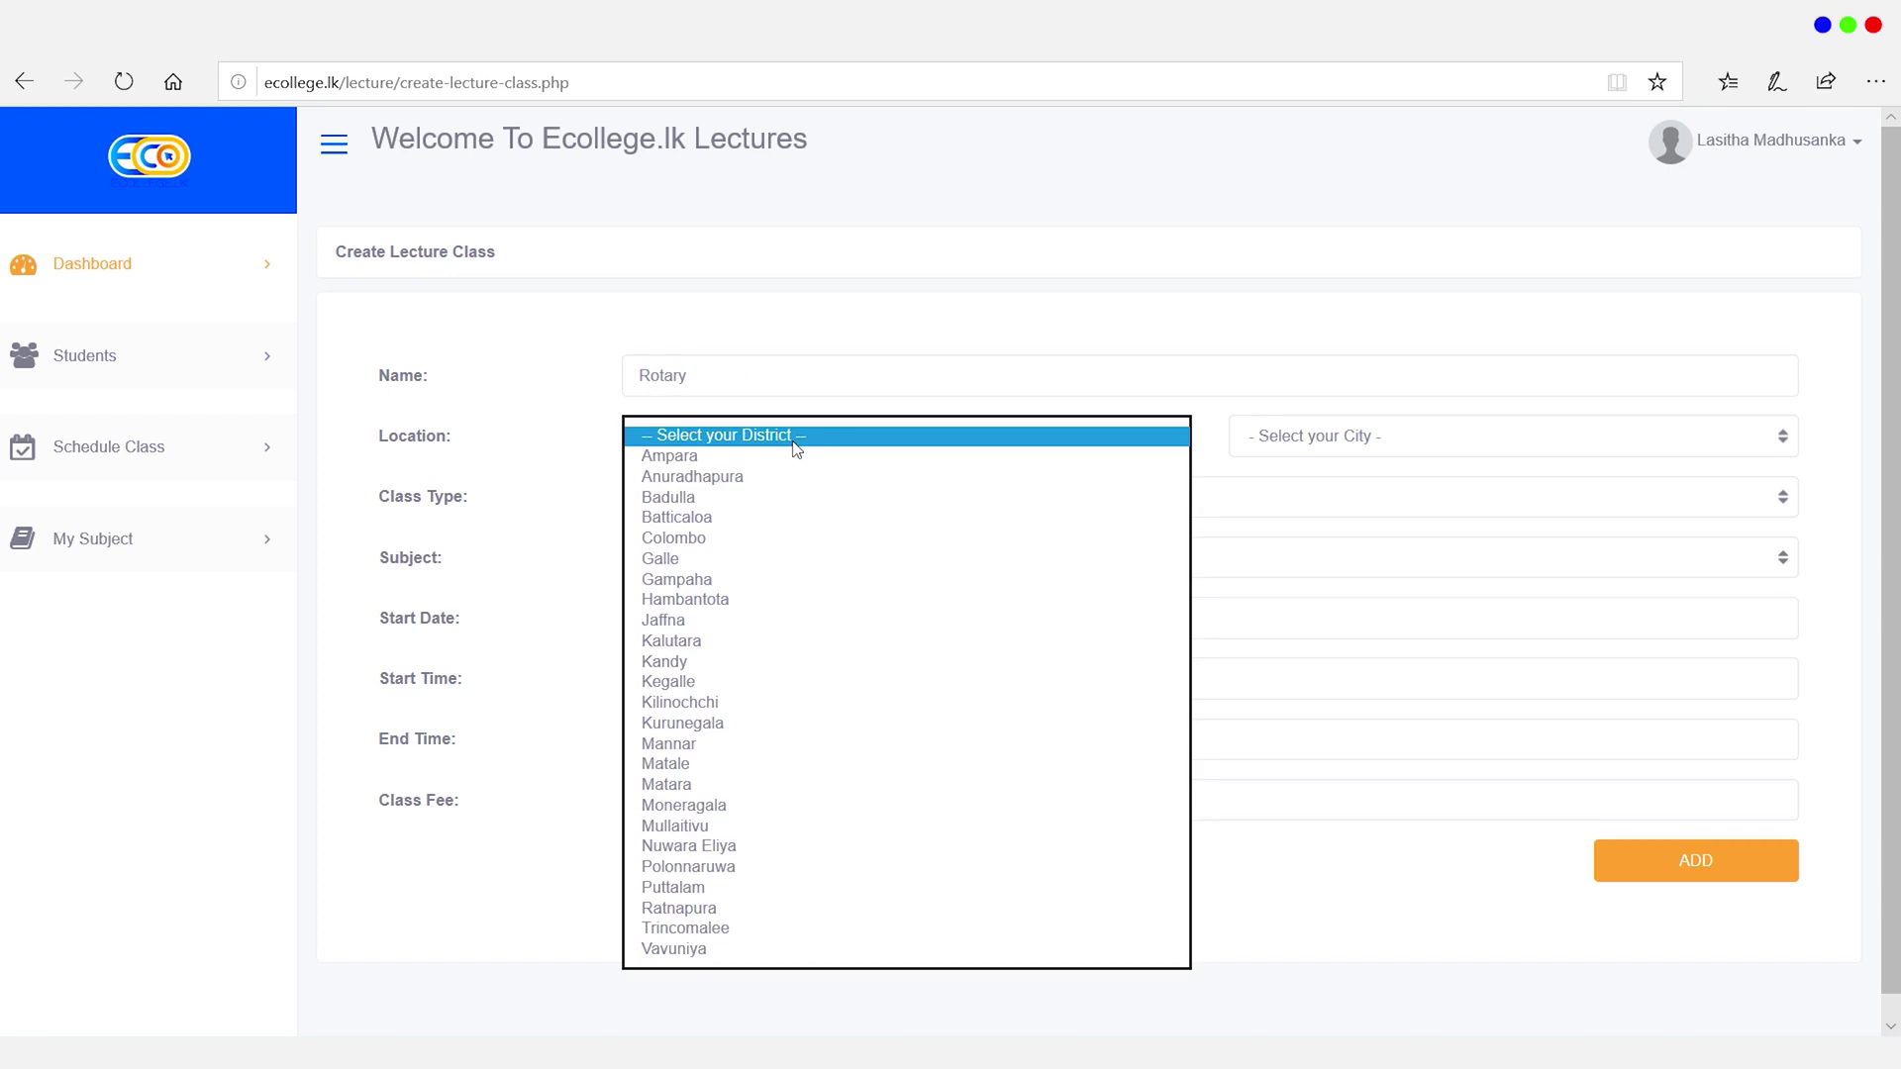
click(705, 584)
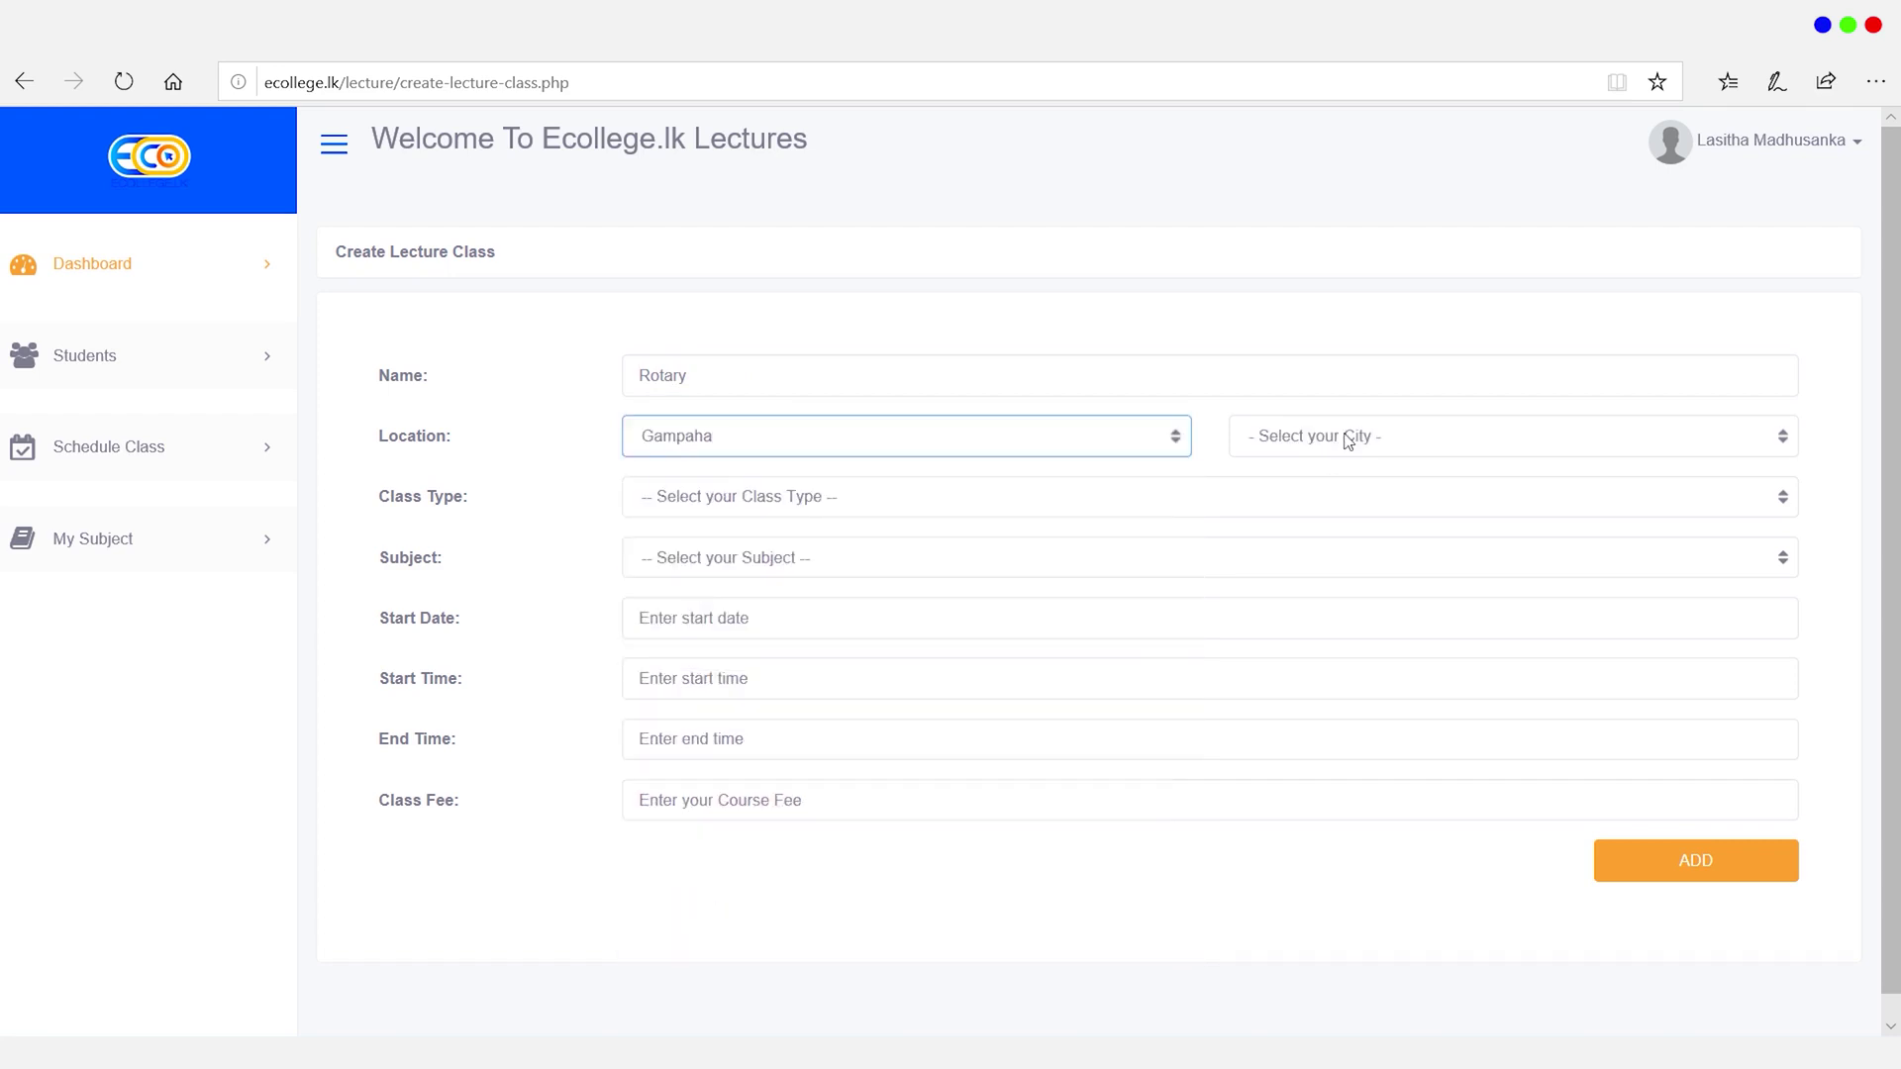
click(1349, 436)
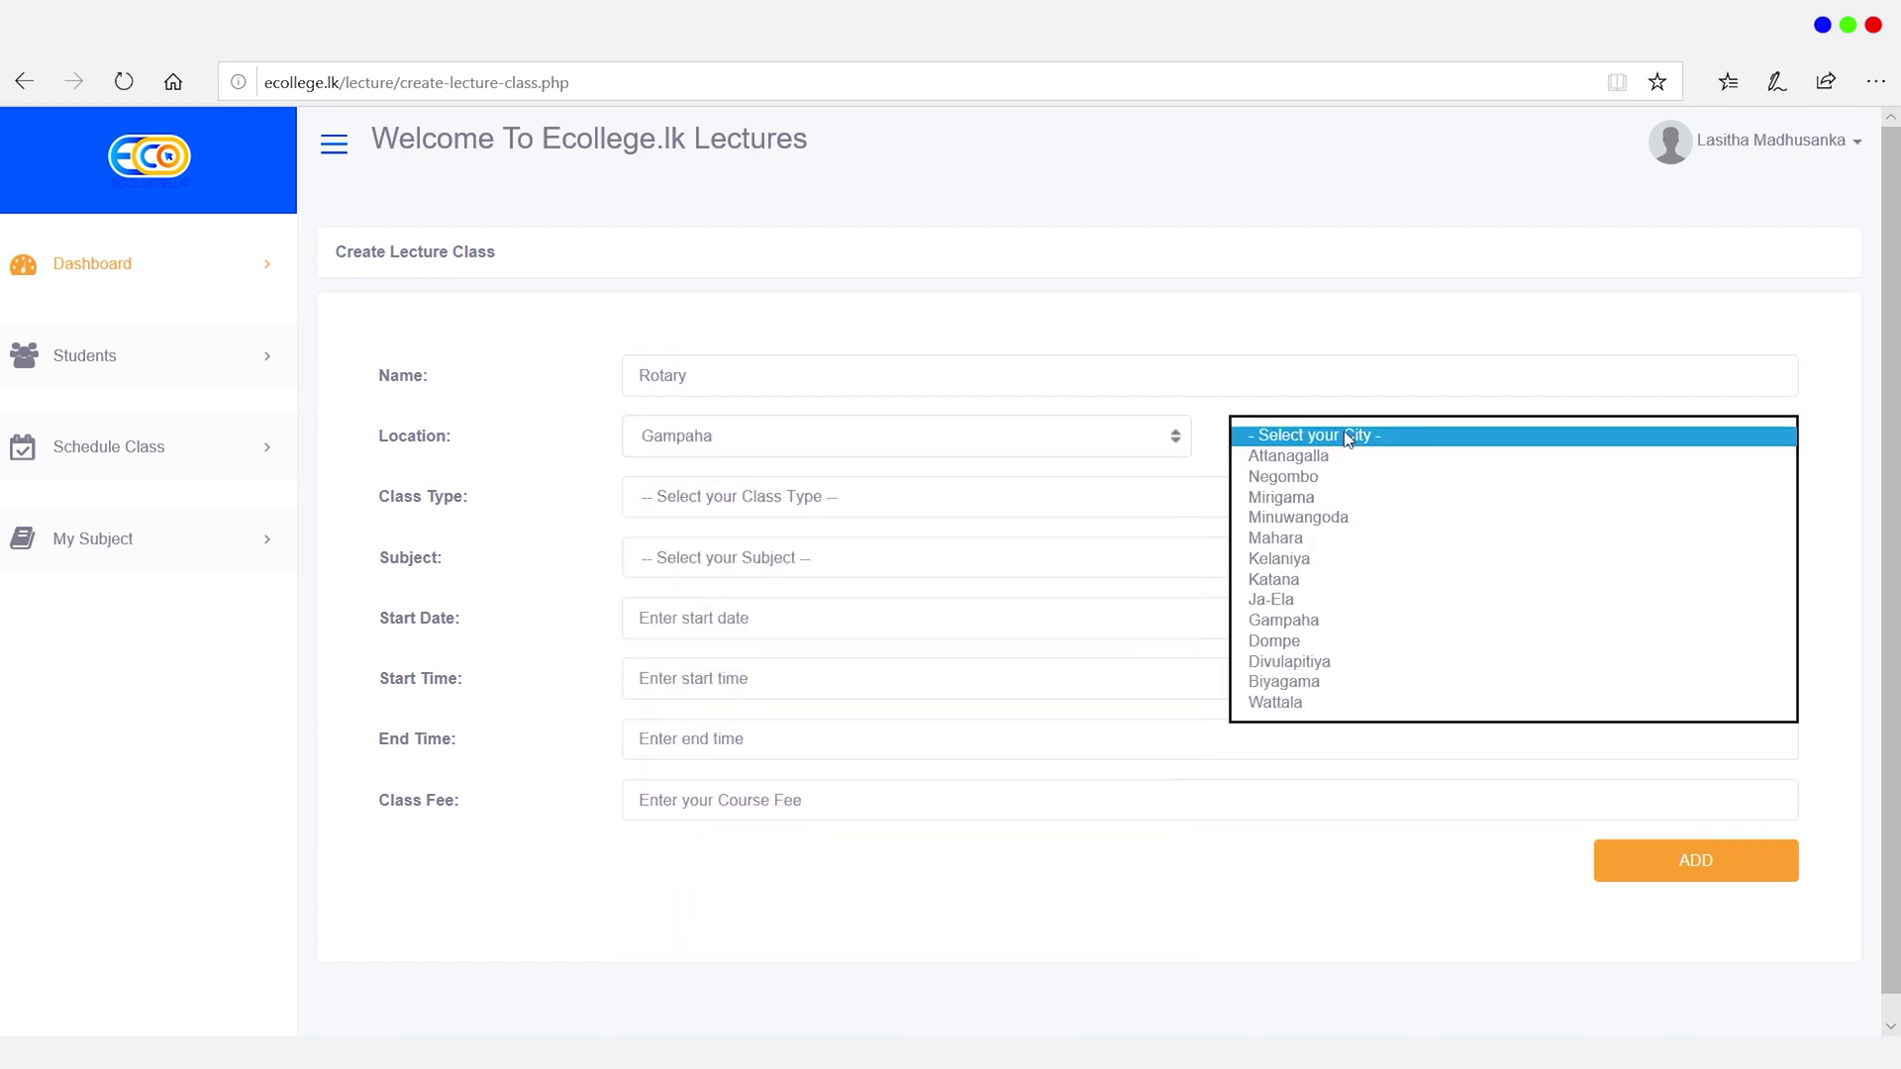
click(1285, 476)
click(705, 500)
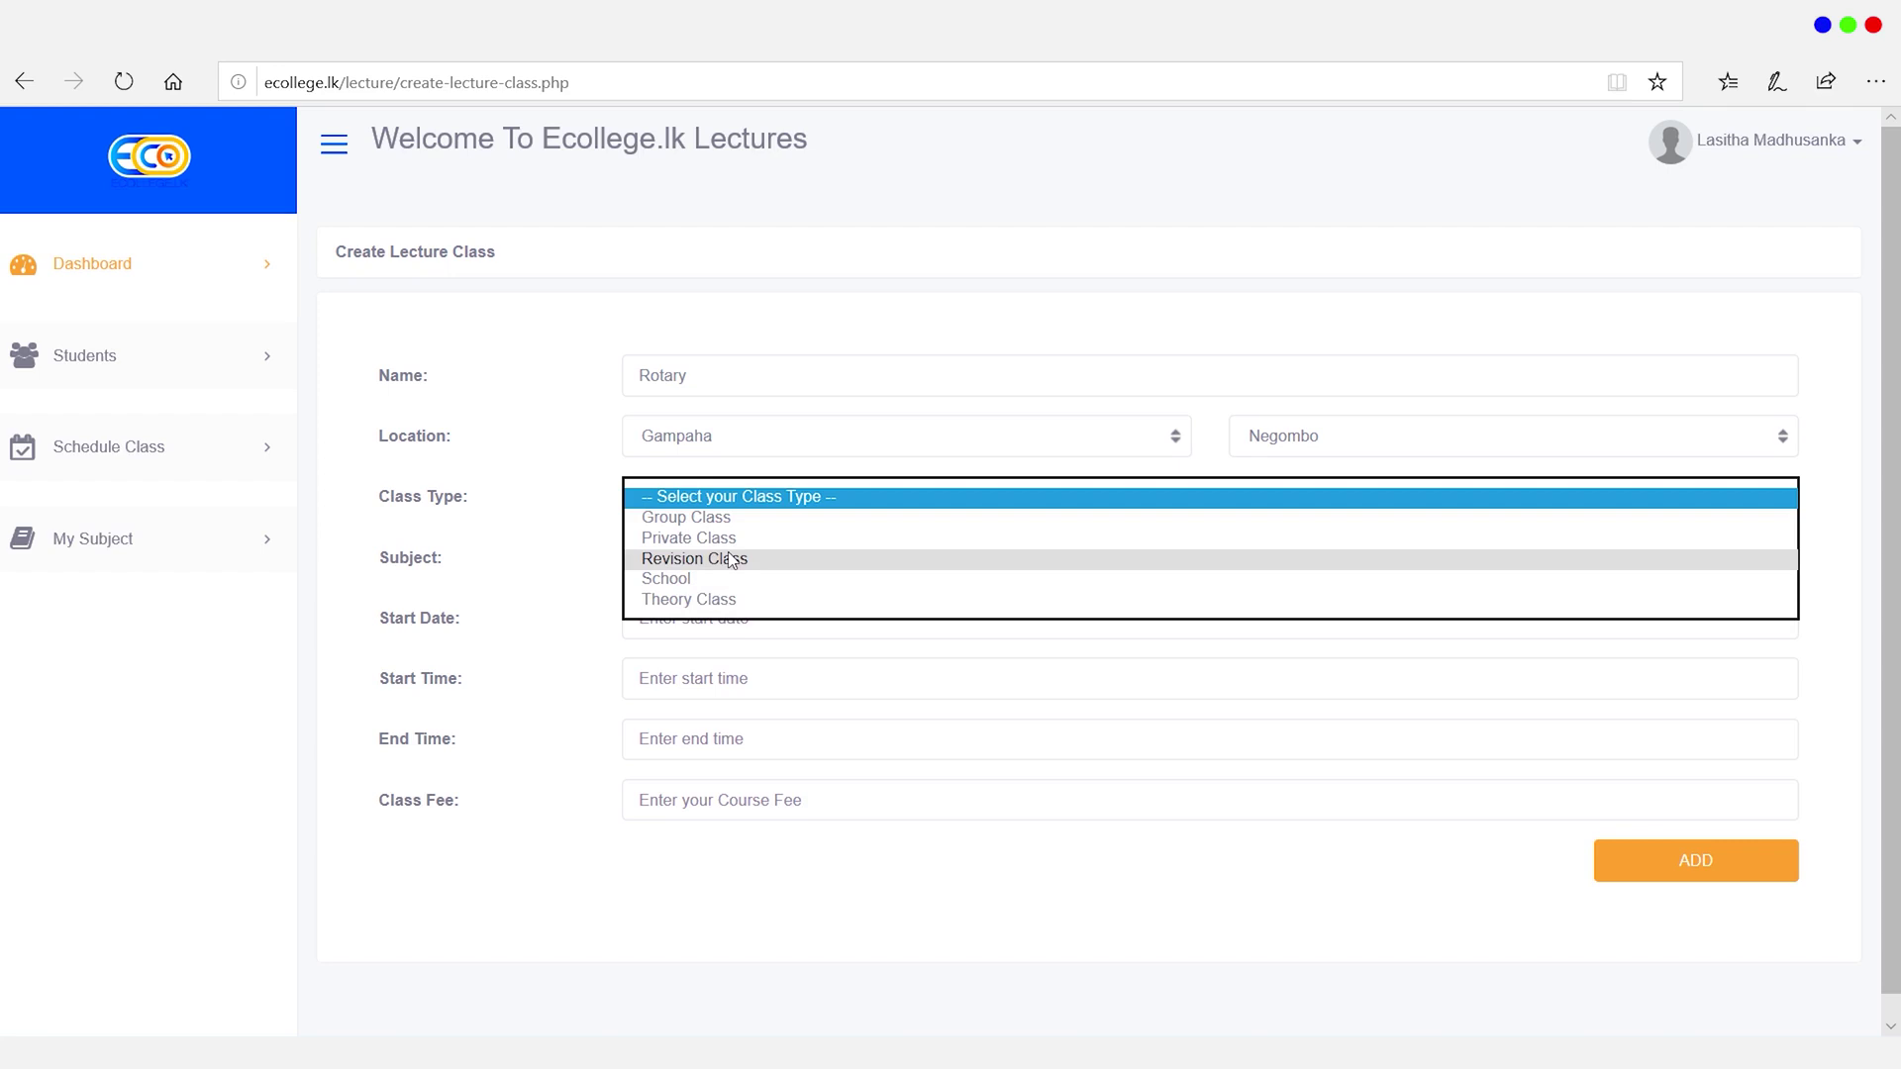
click(731, 560)
click(731, 560)
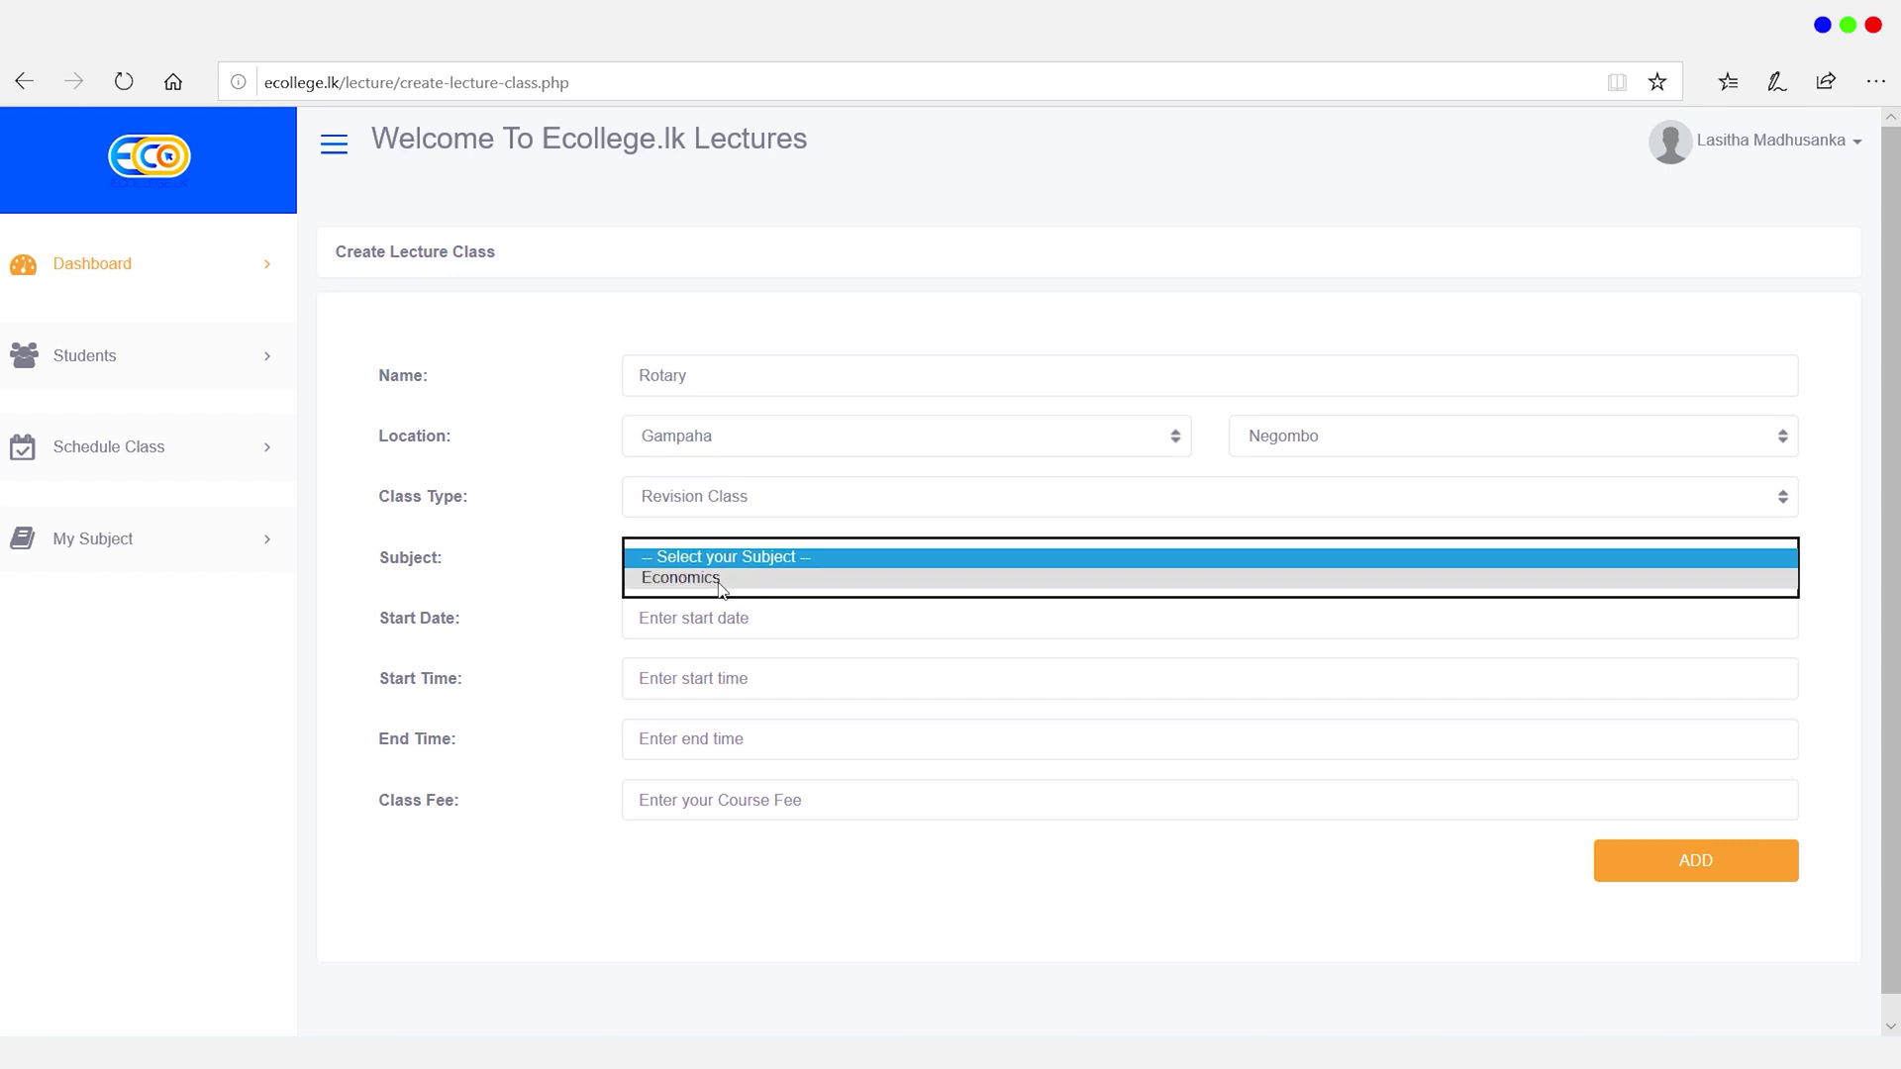
click(721, 582)
Step: Schedule the class for 29 May 2020 from 8:30am to 12:00pm
click(710, 628)
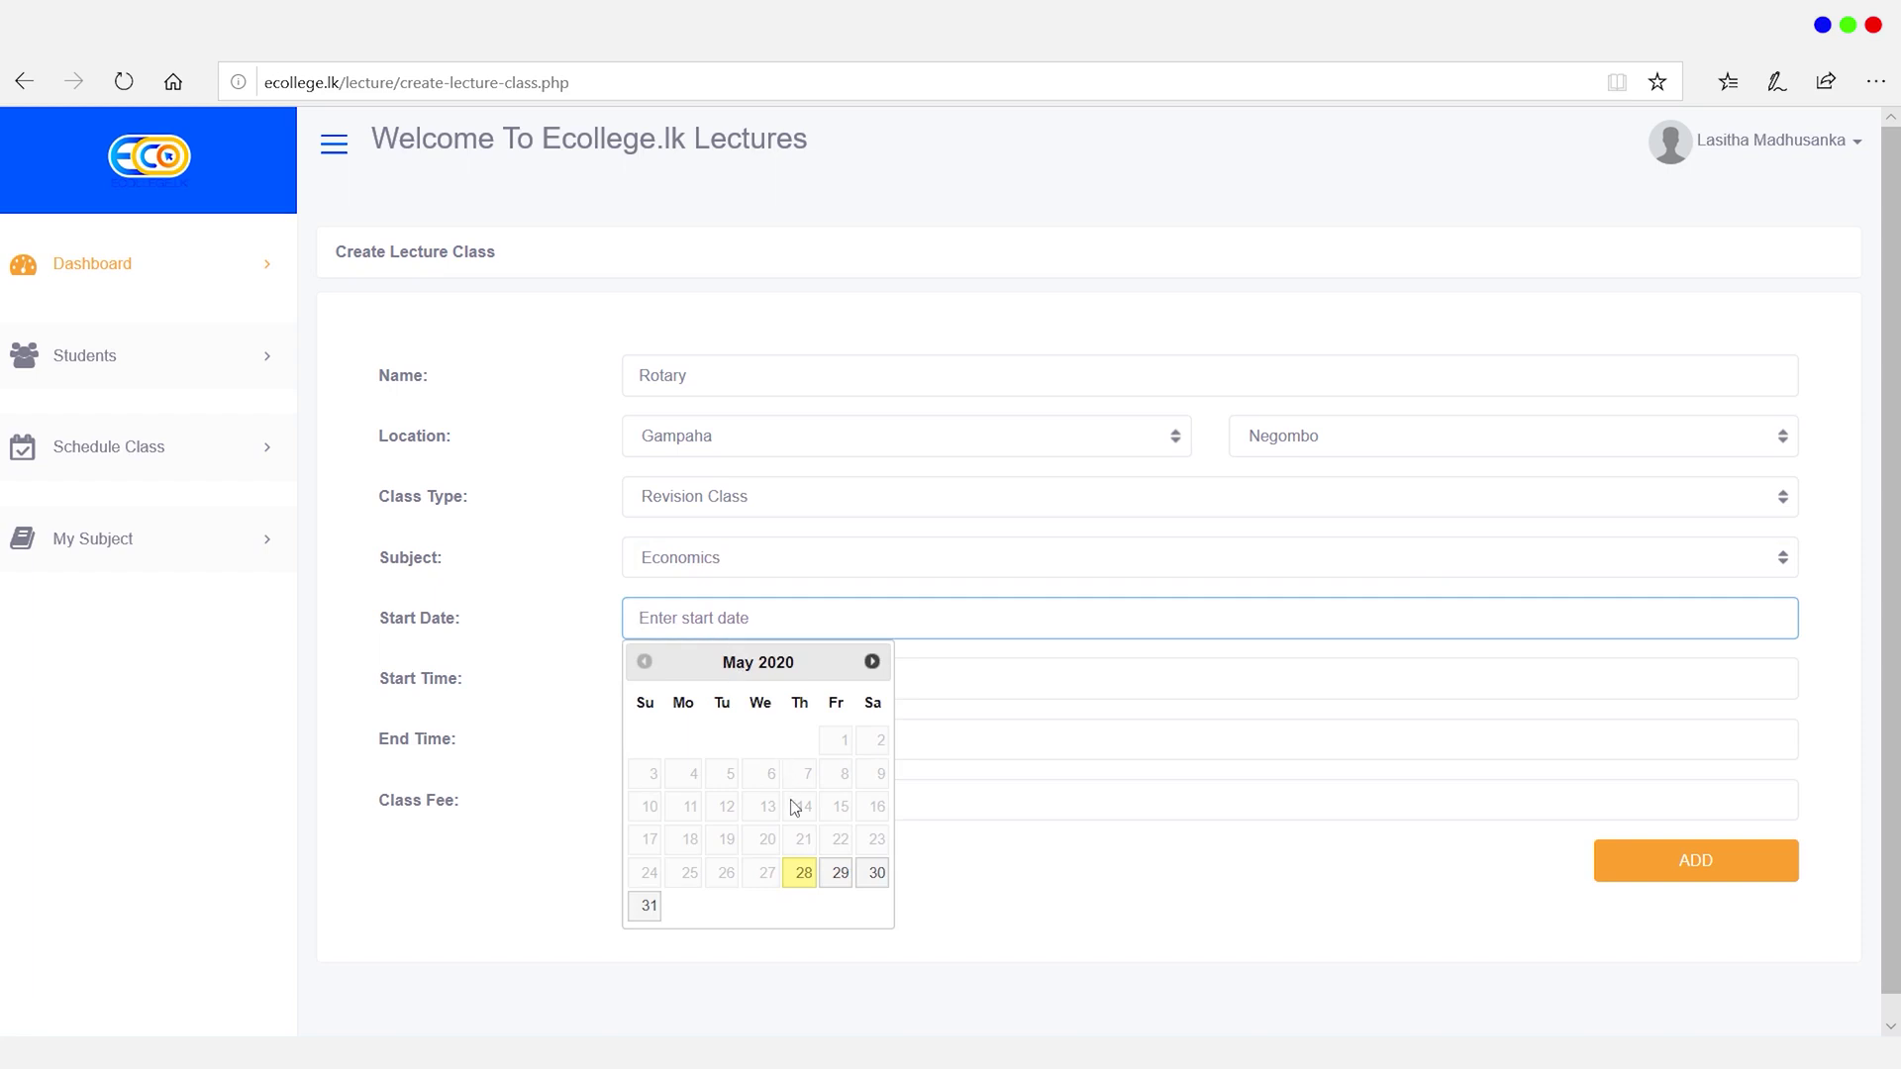
click(840, 873)
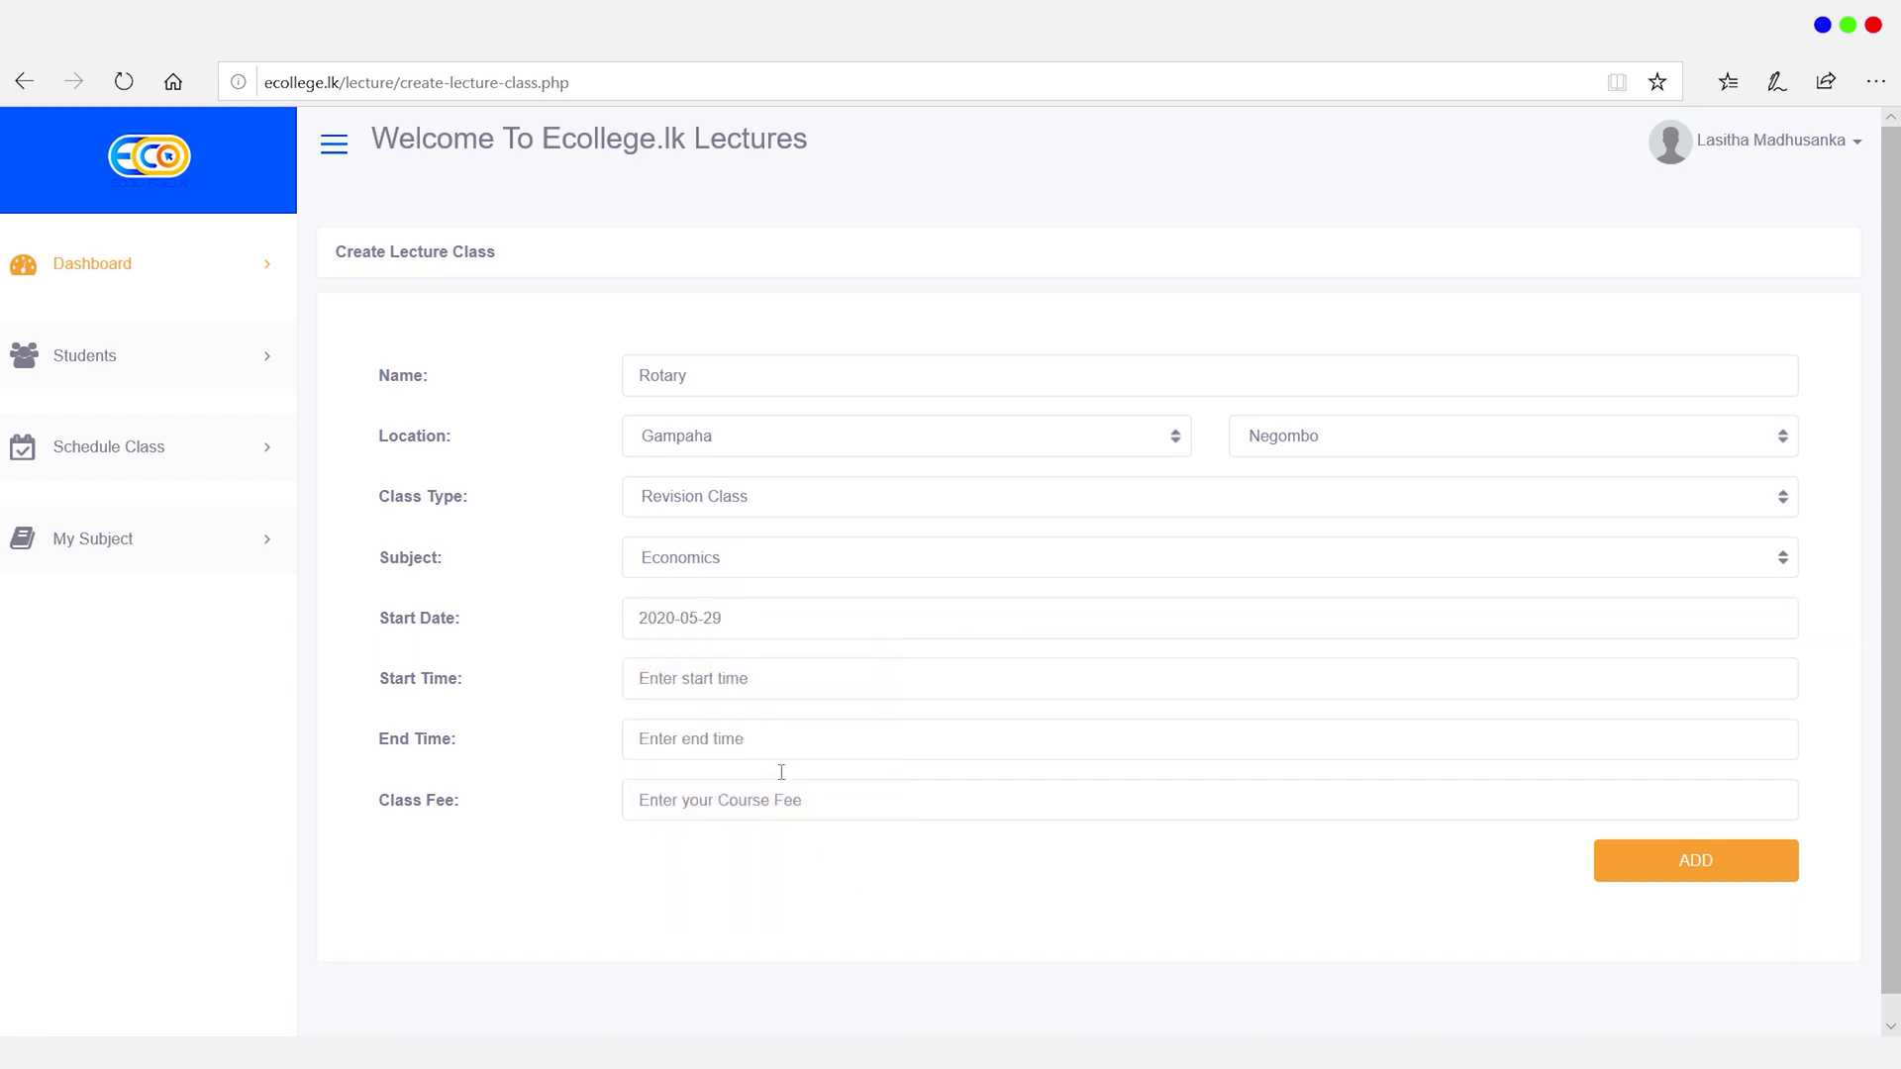
click(711, 683)
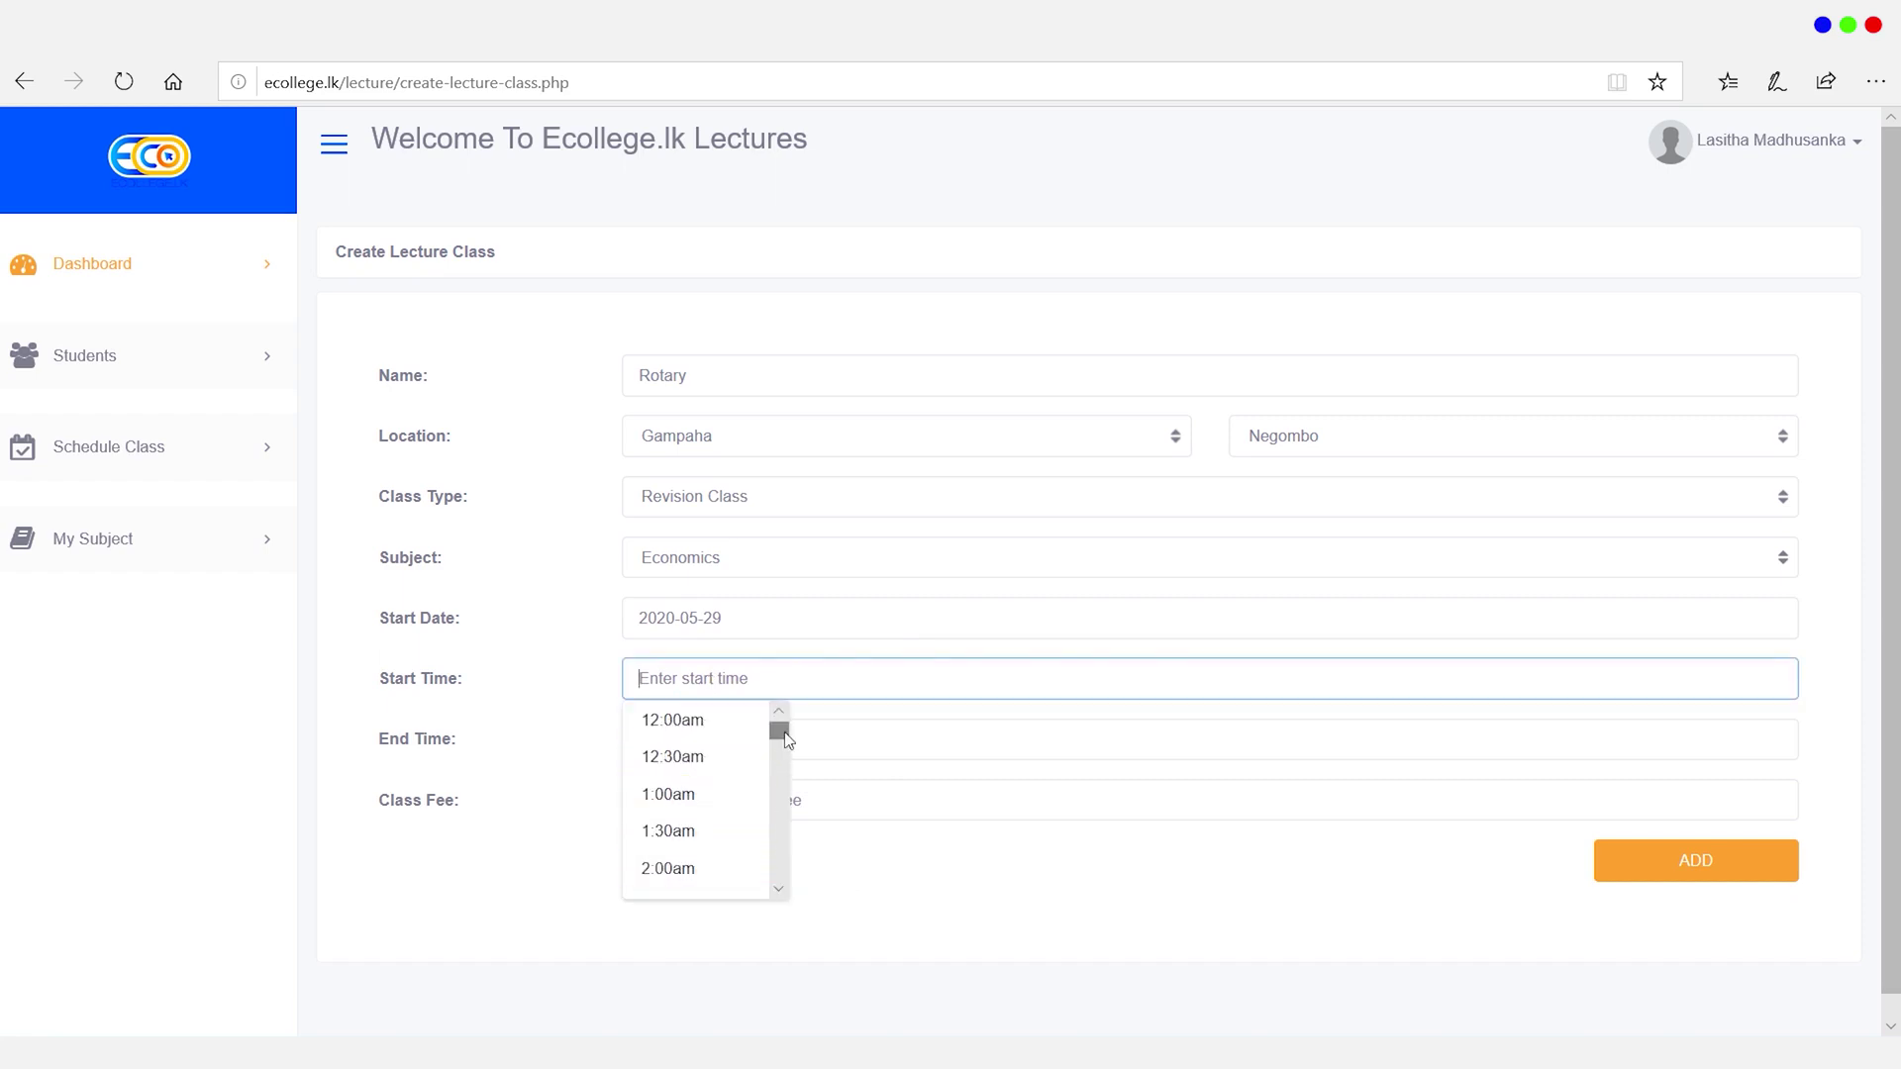
drag(787, 741, 787, 781)
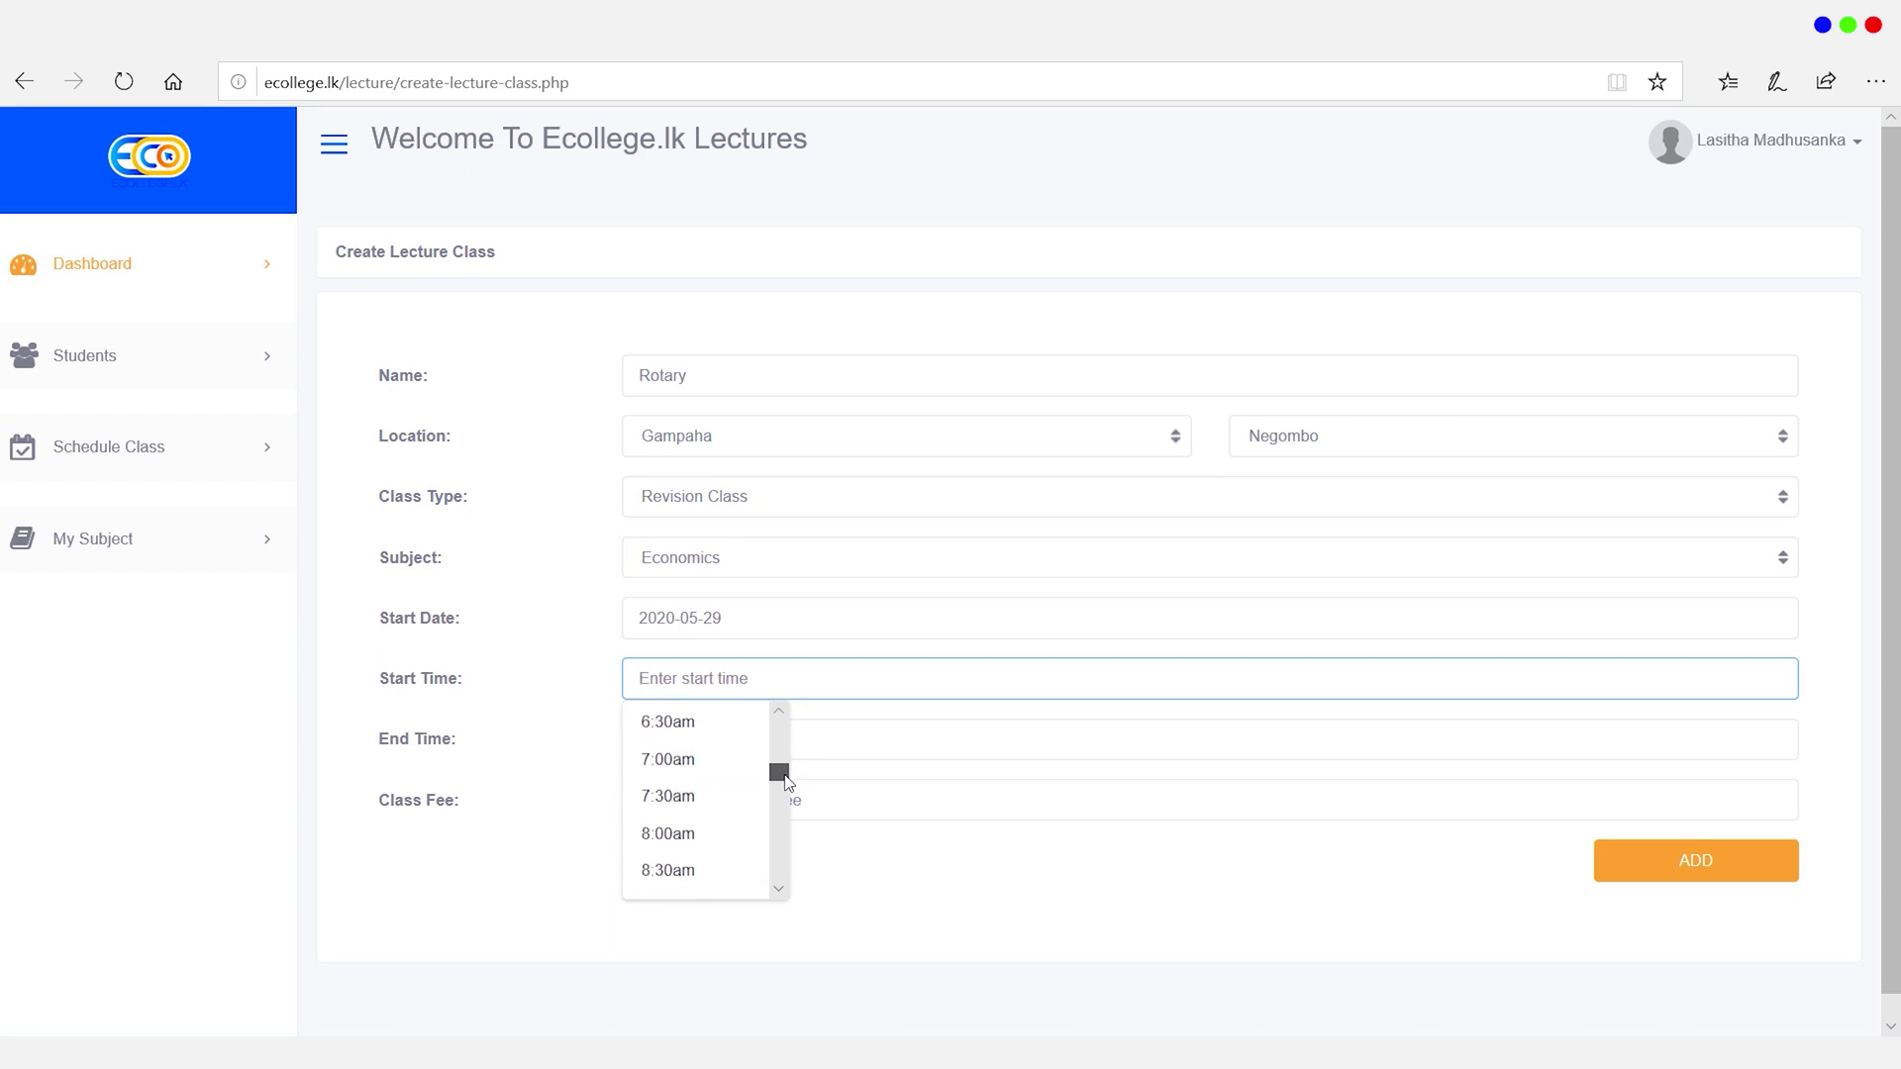
click(713, 871)
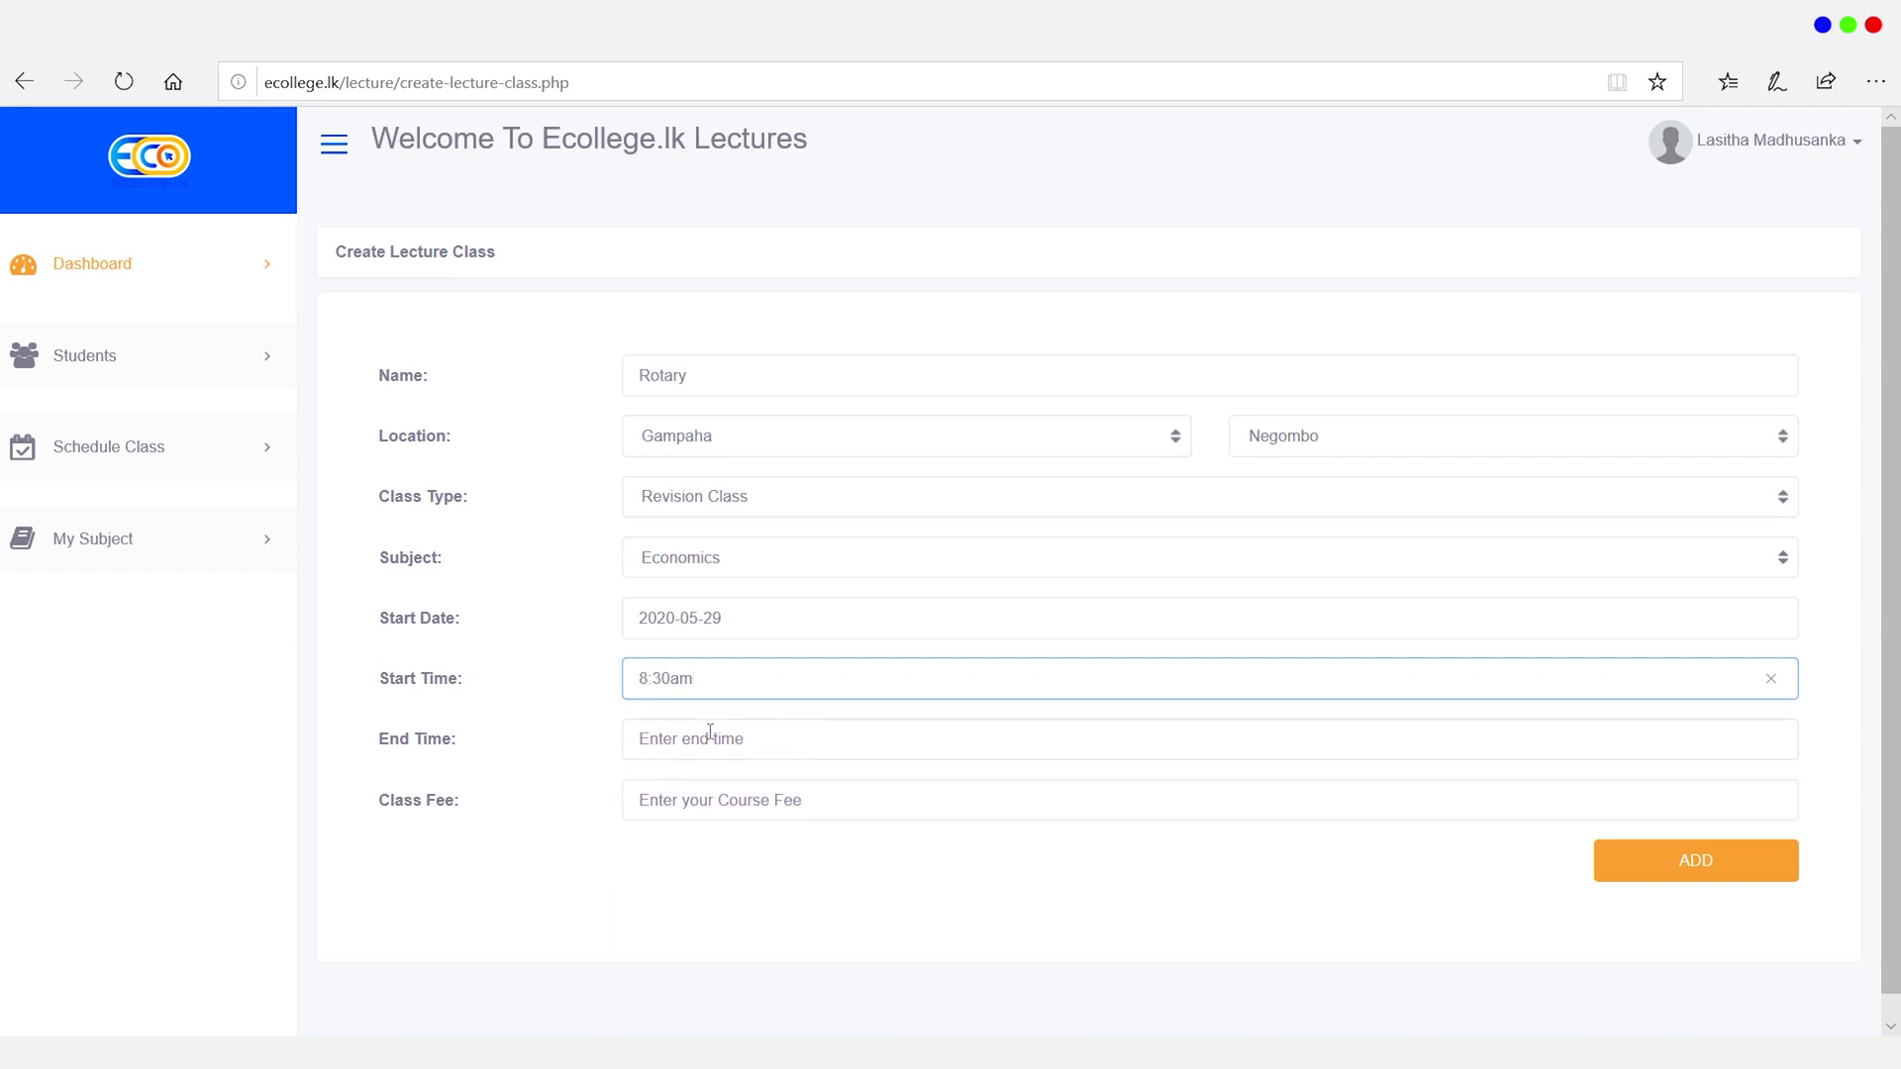
click(710, 732)
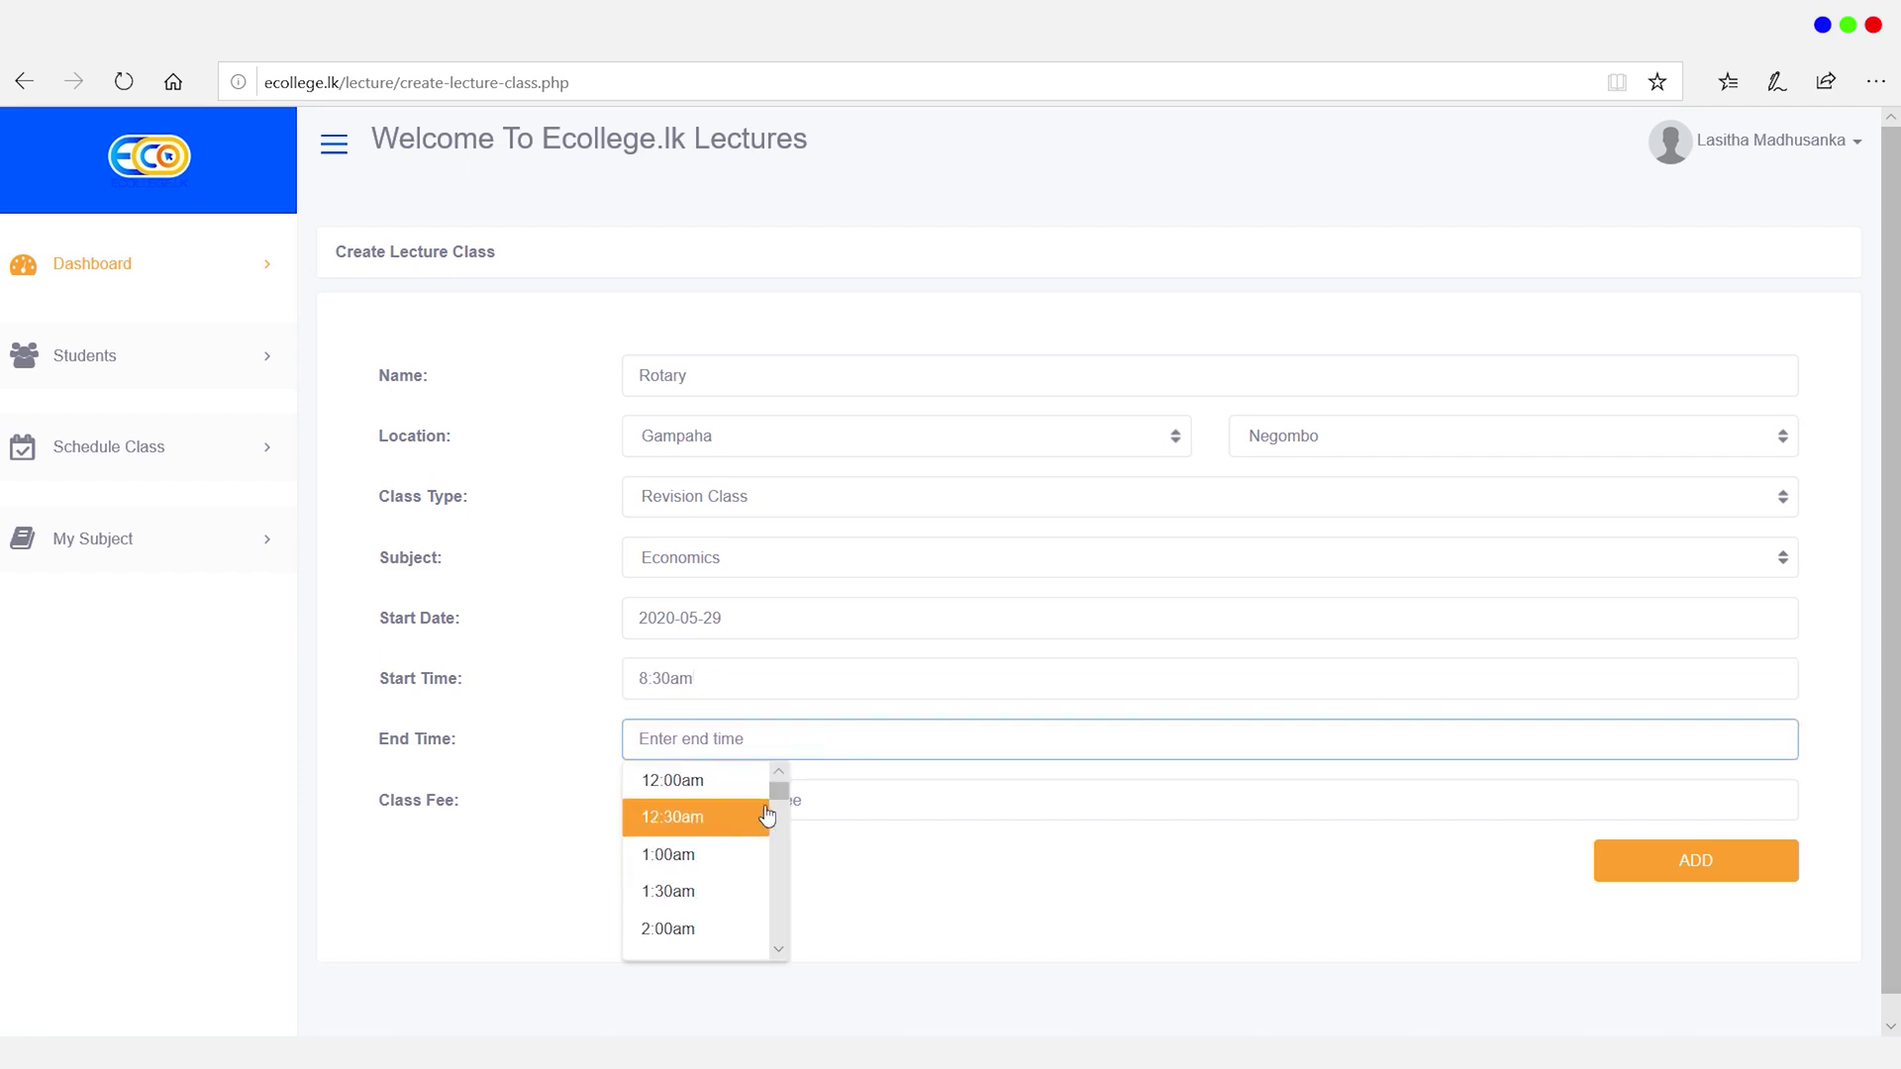
drag(776, 793, 783, 866)
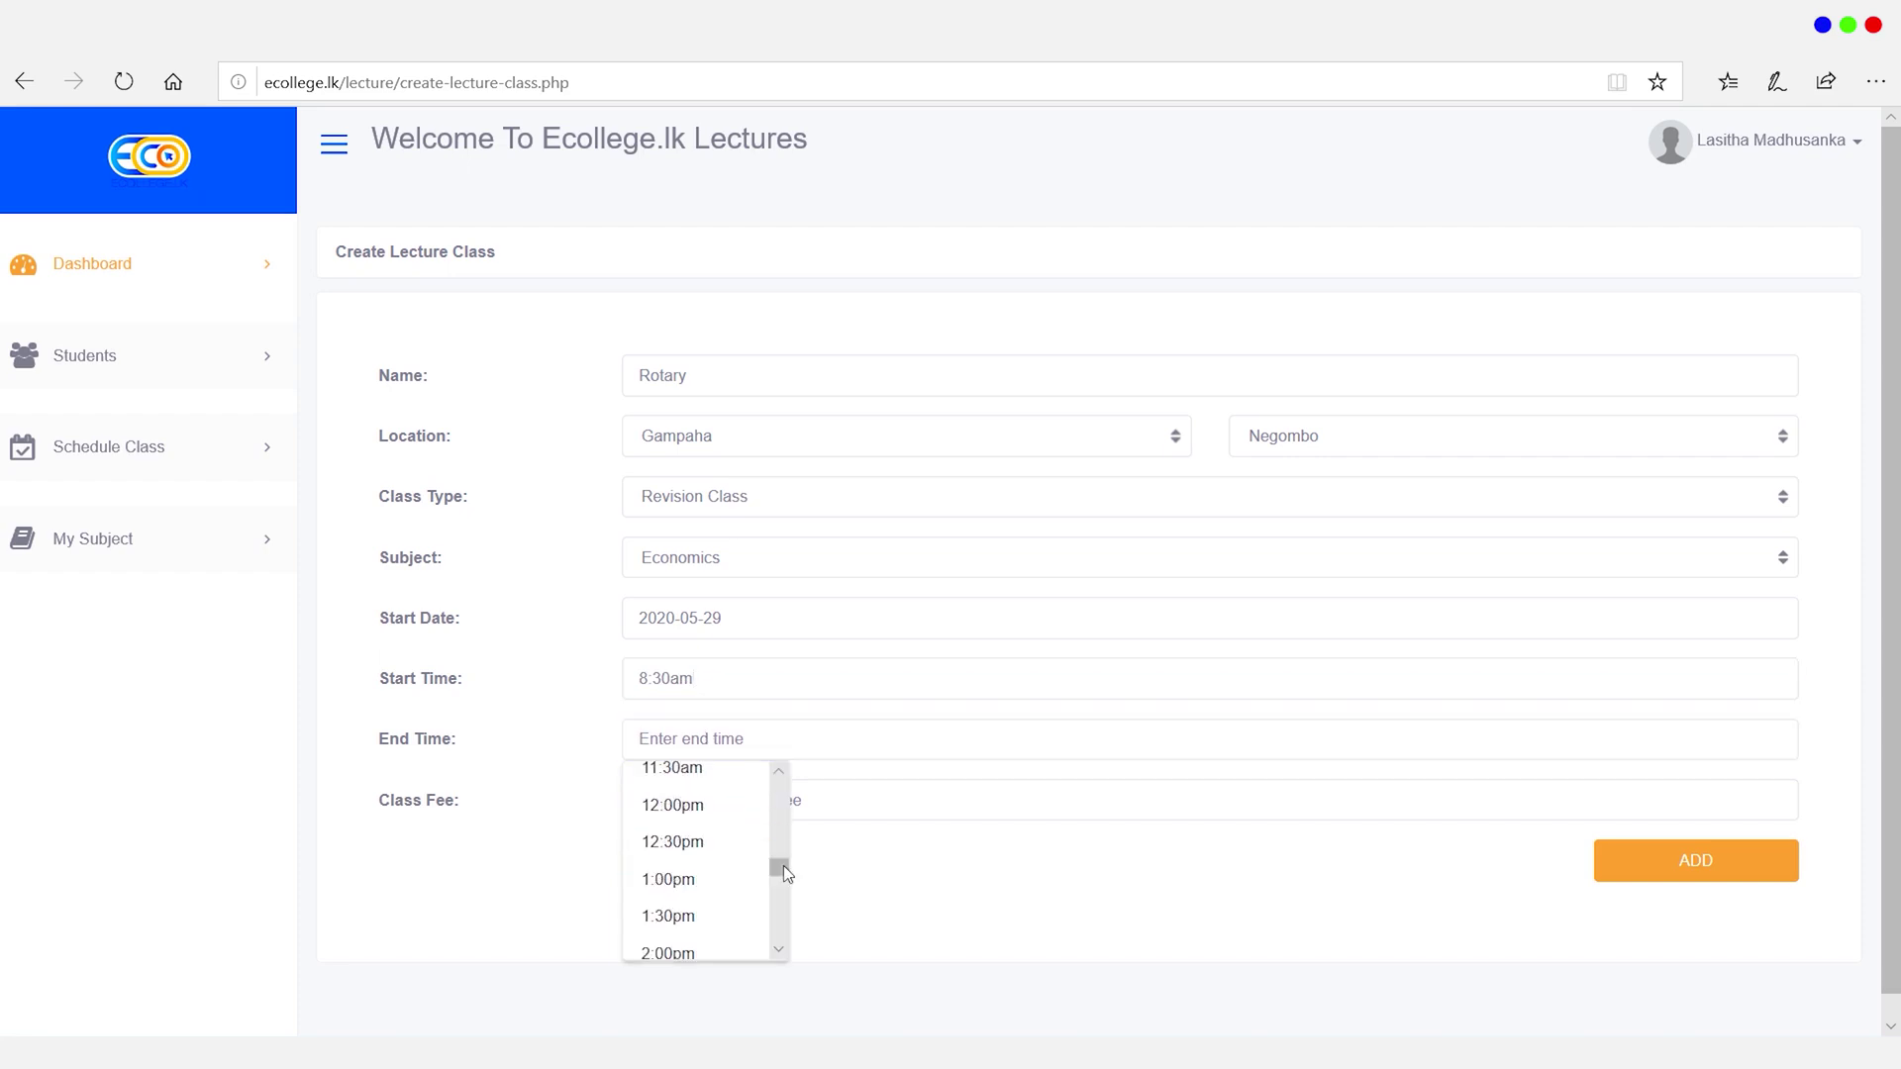
click(712, 824)
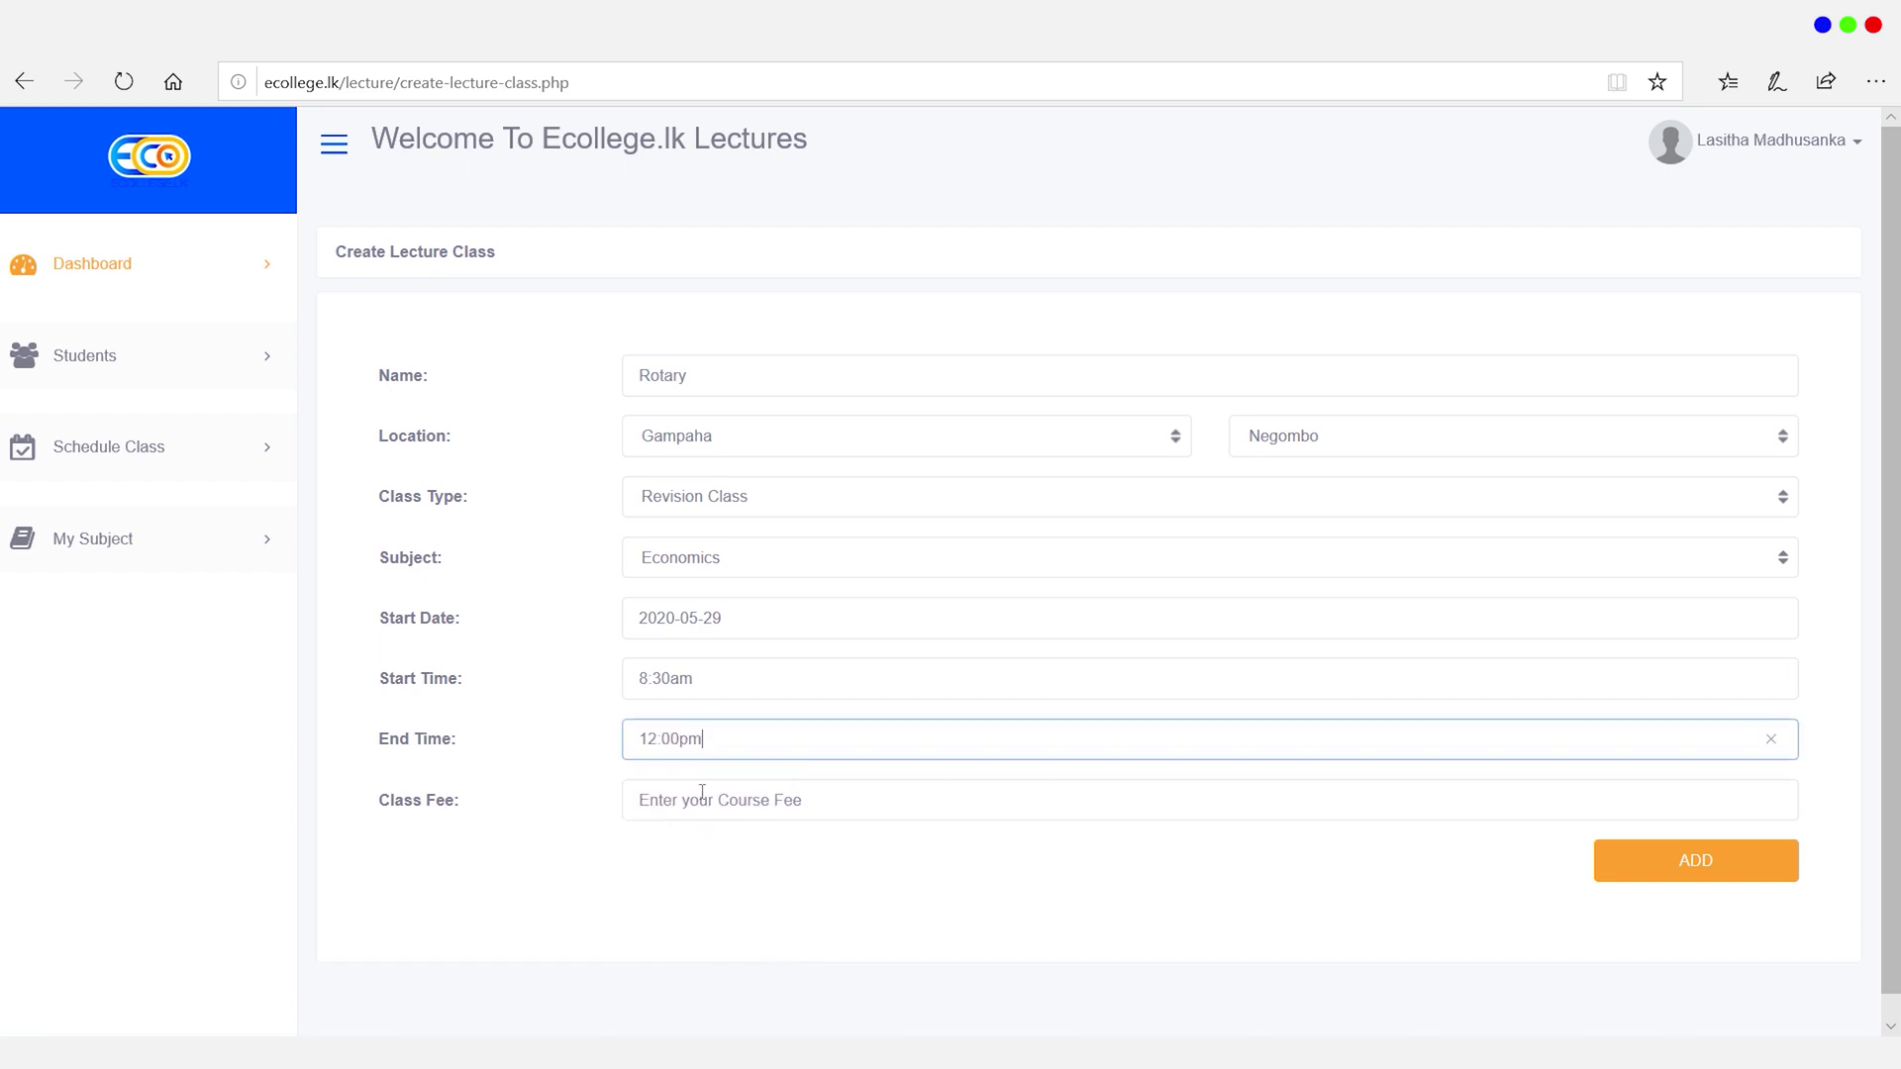
Step: Enter a class fee of 1500 and add the Rotary class
click(702, 793)
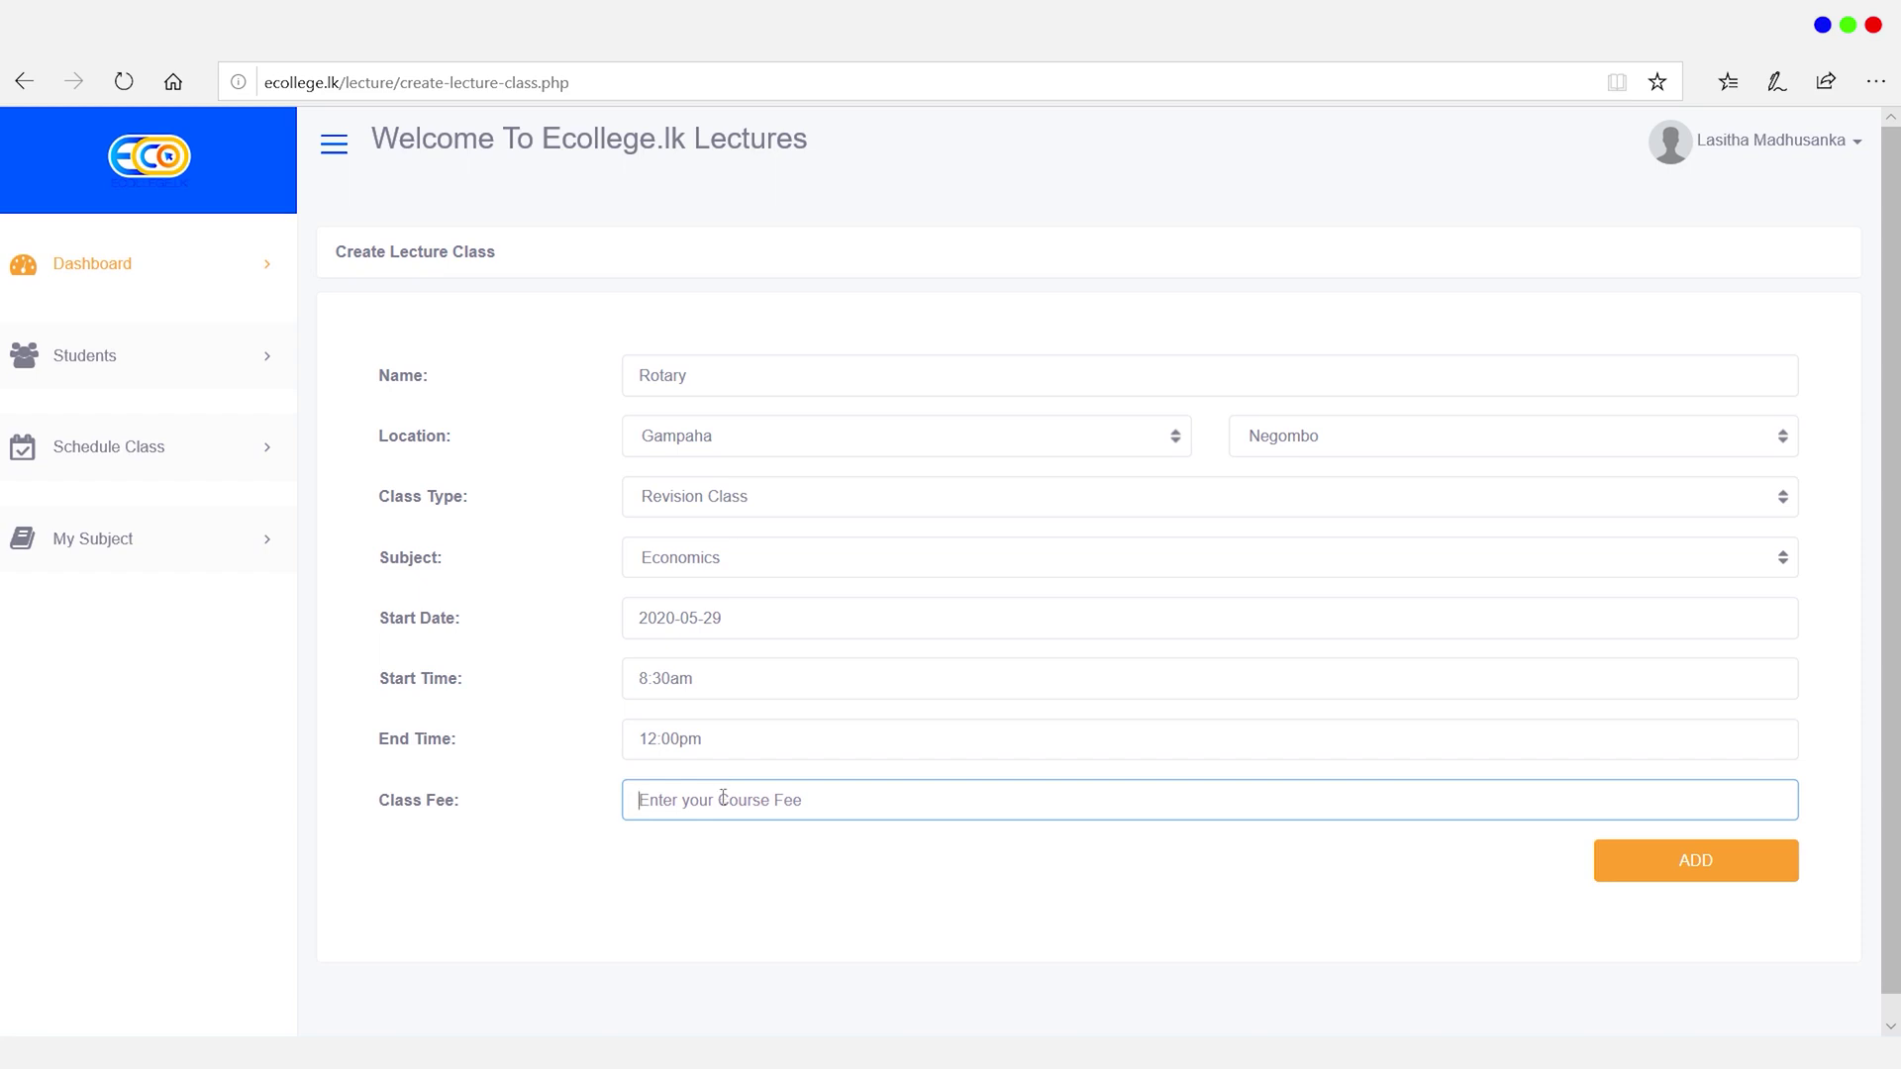
text(1500)
drag(677, 802, 603, 801)
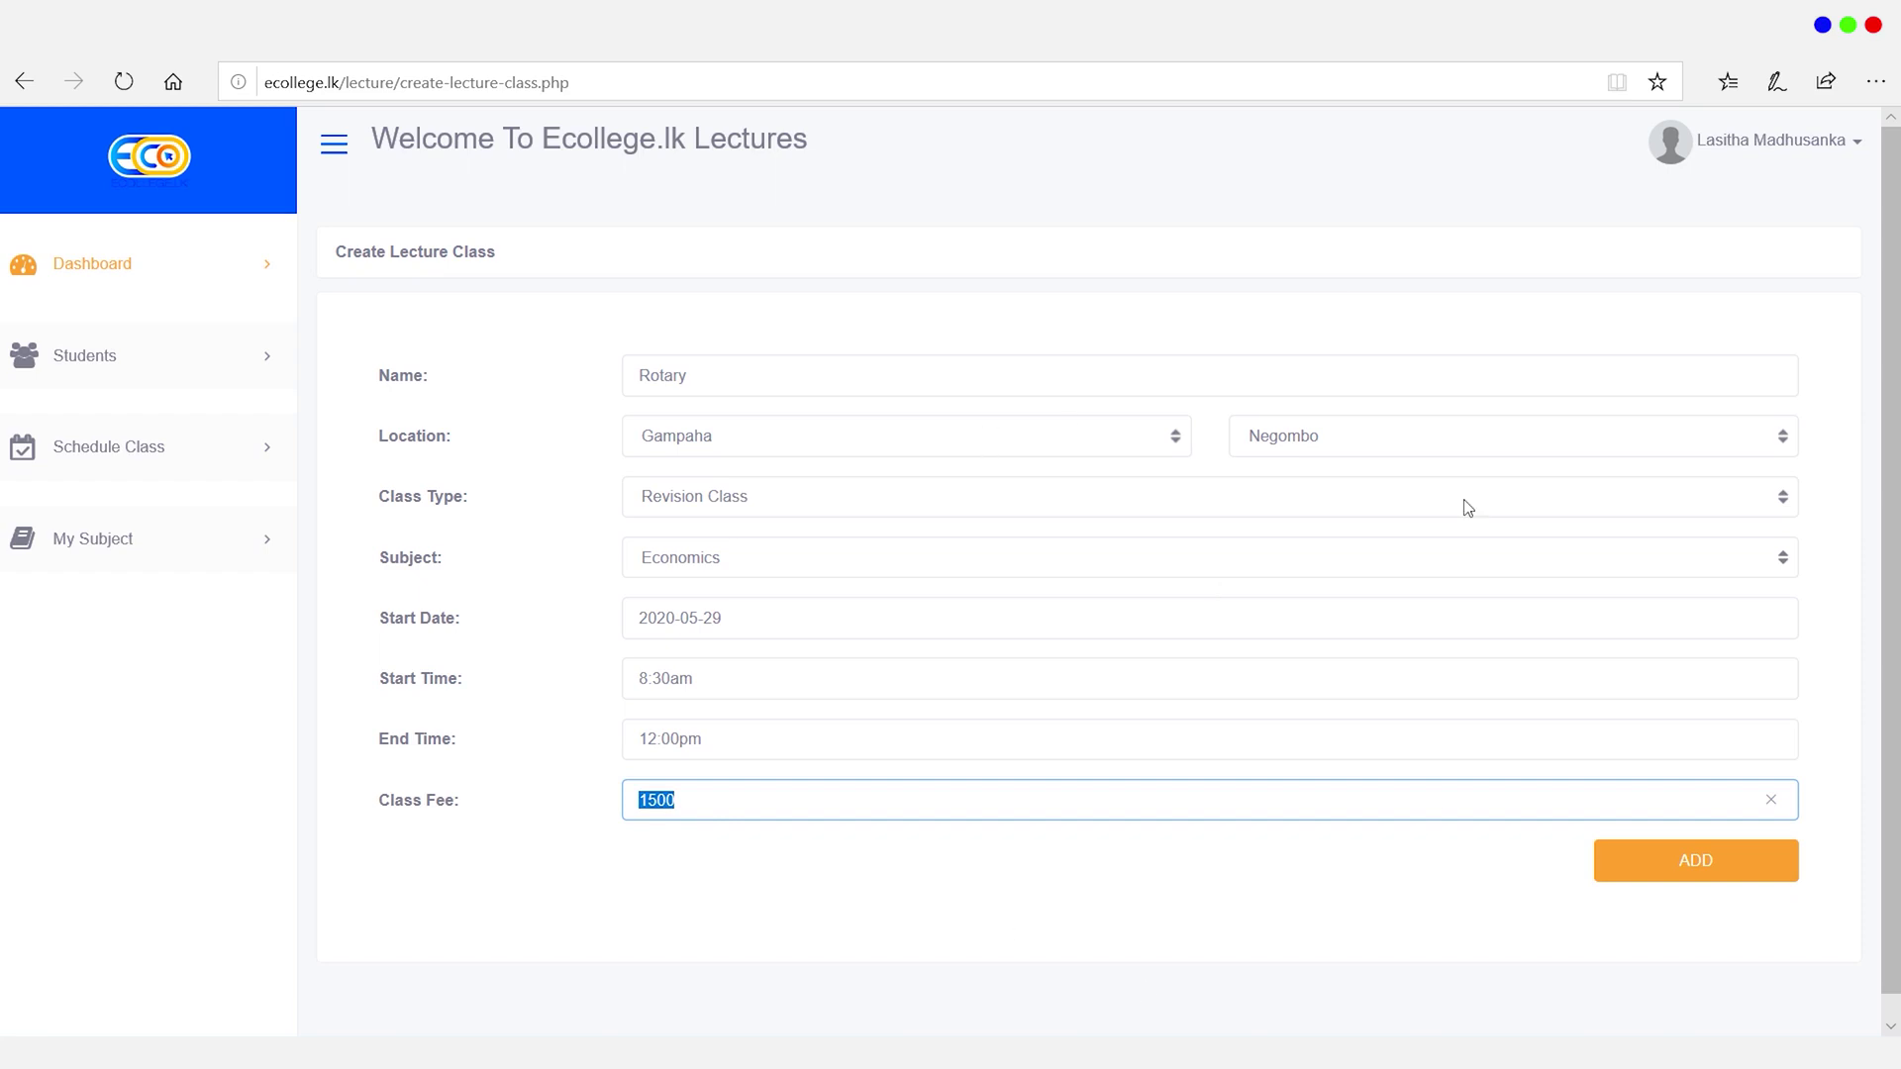
click(1640, 877)
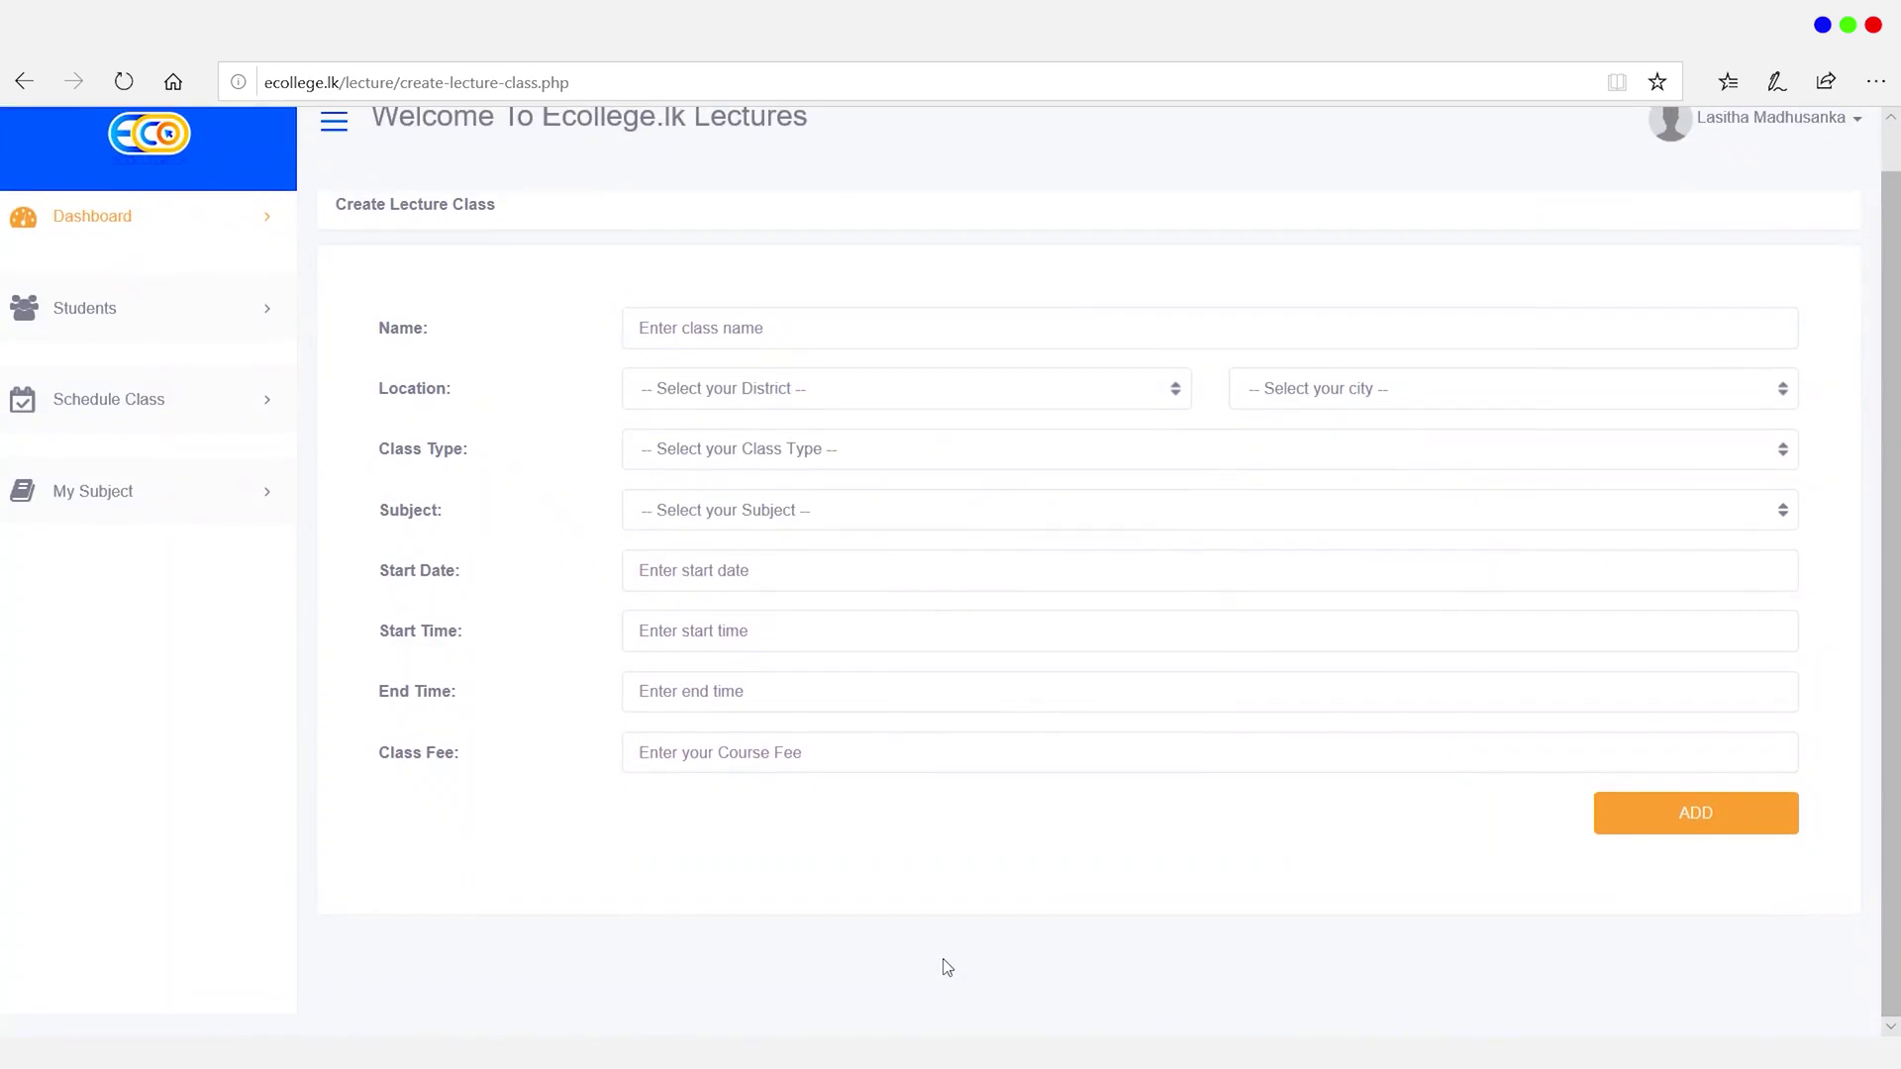
Step: Open the Rotary class for editing from Schedule Class > Manage Your Class
click(164, 421)
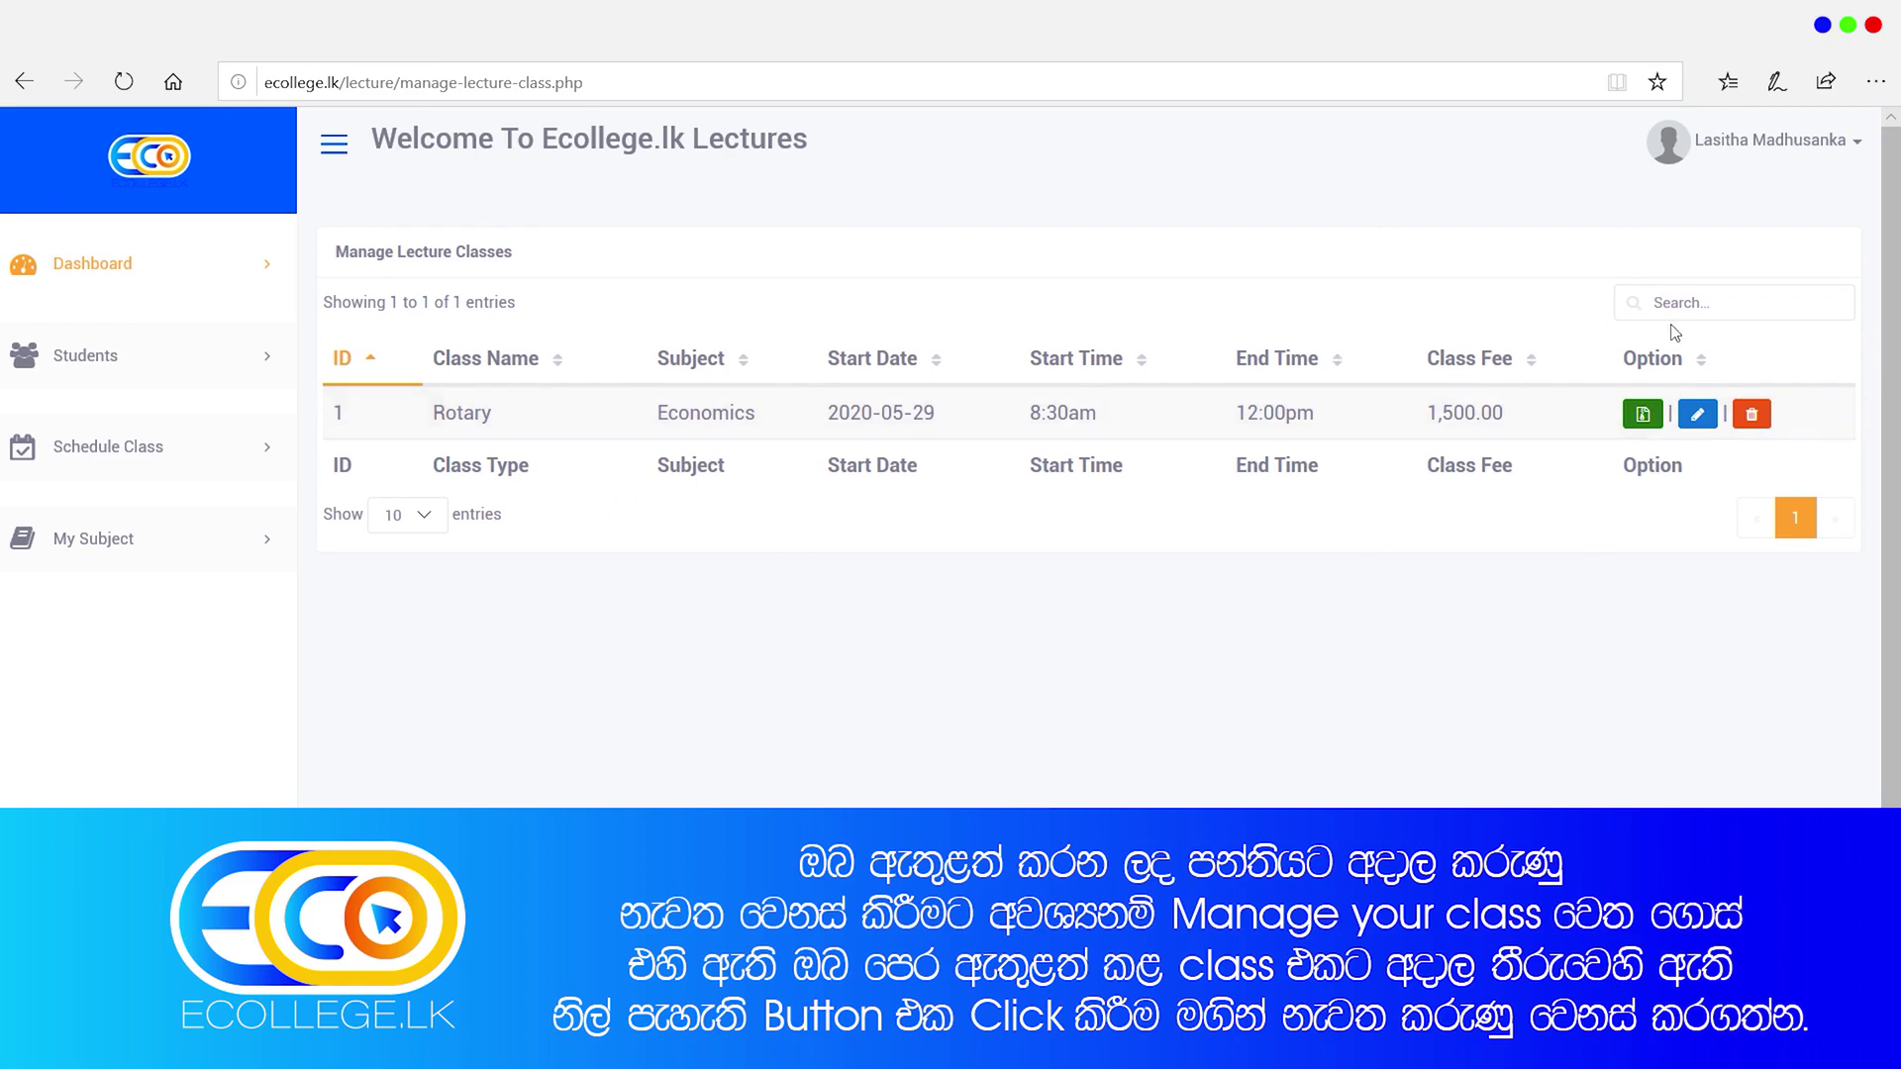
click(1698, 416)
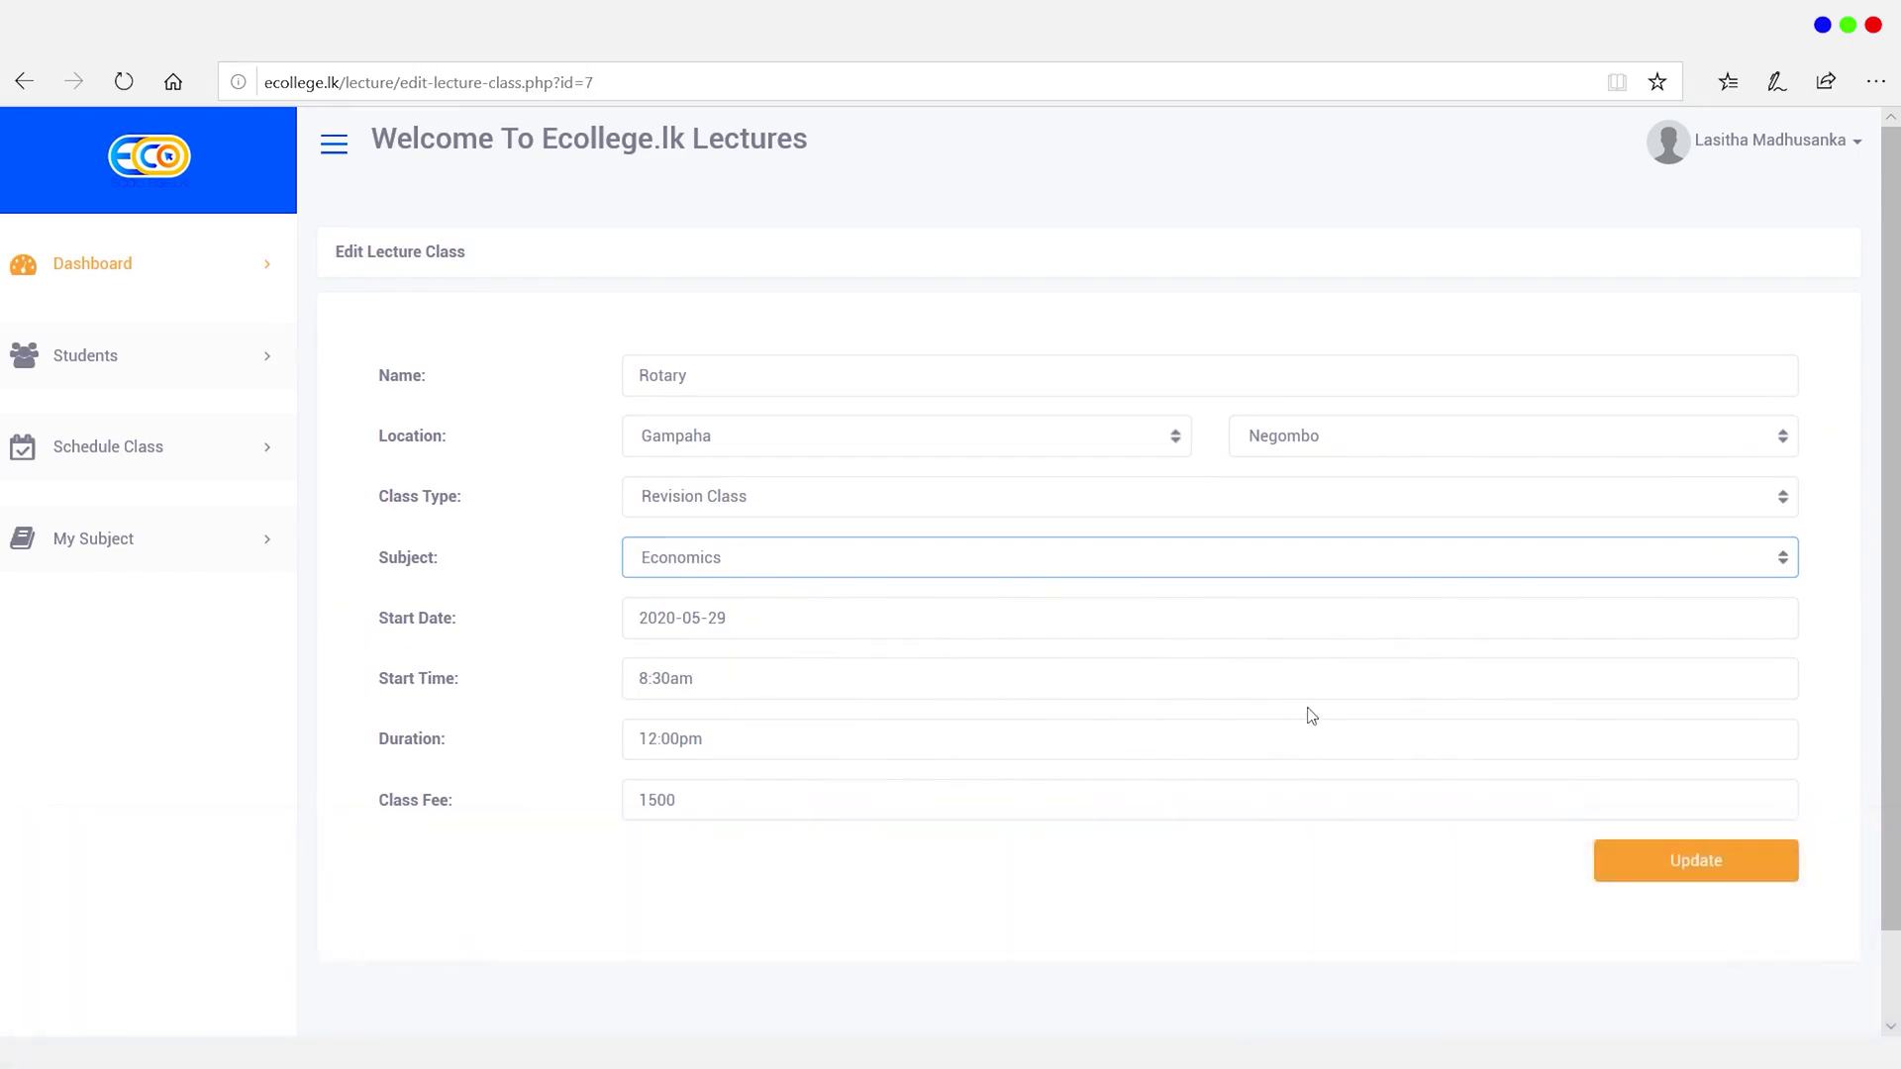
Step: Change the Rotary class fee from 1500 to 1200
click(1307, 686)
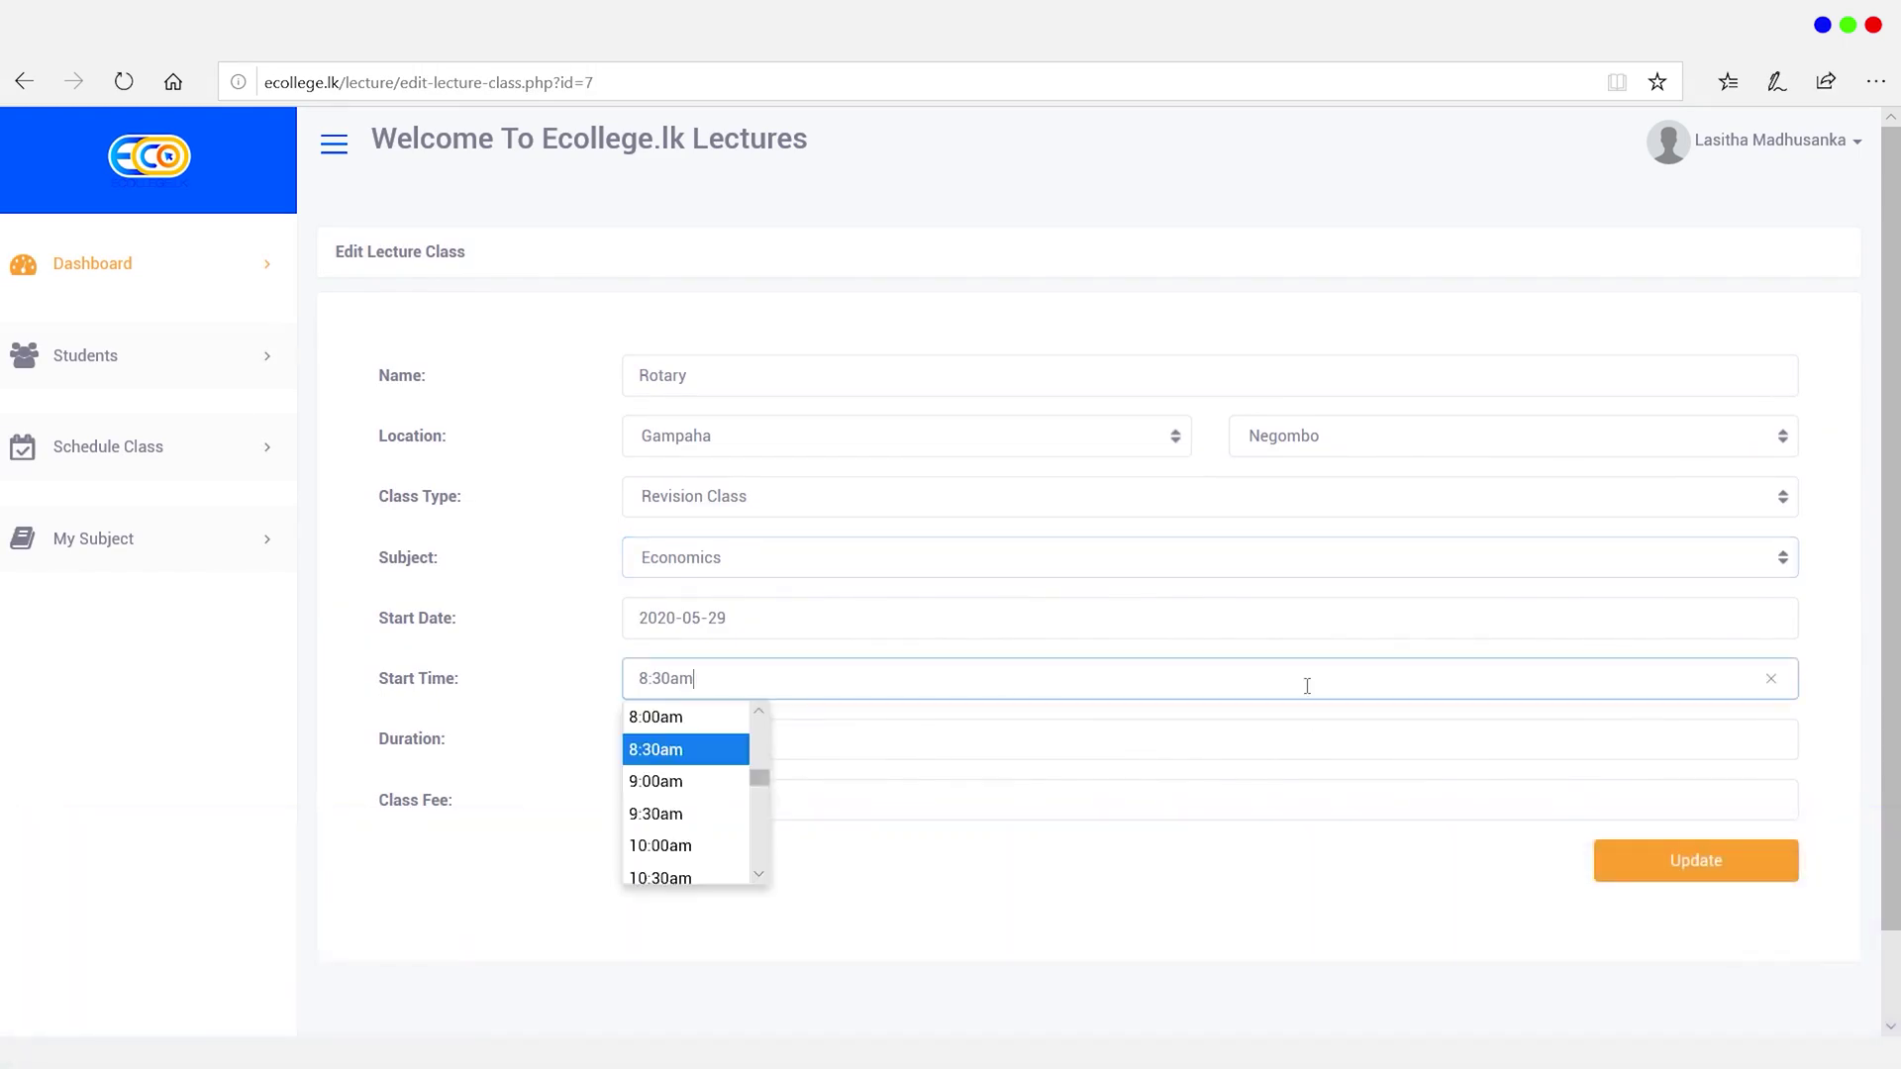
click(924, 946)
click(647, 798)
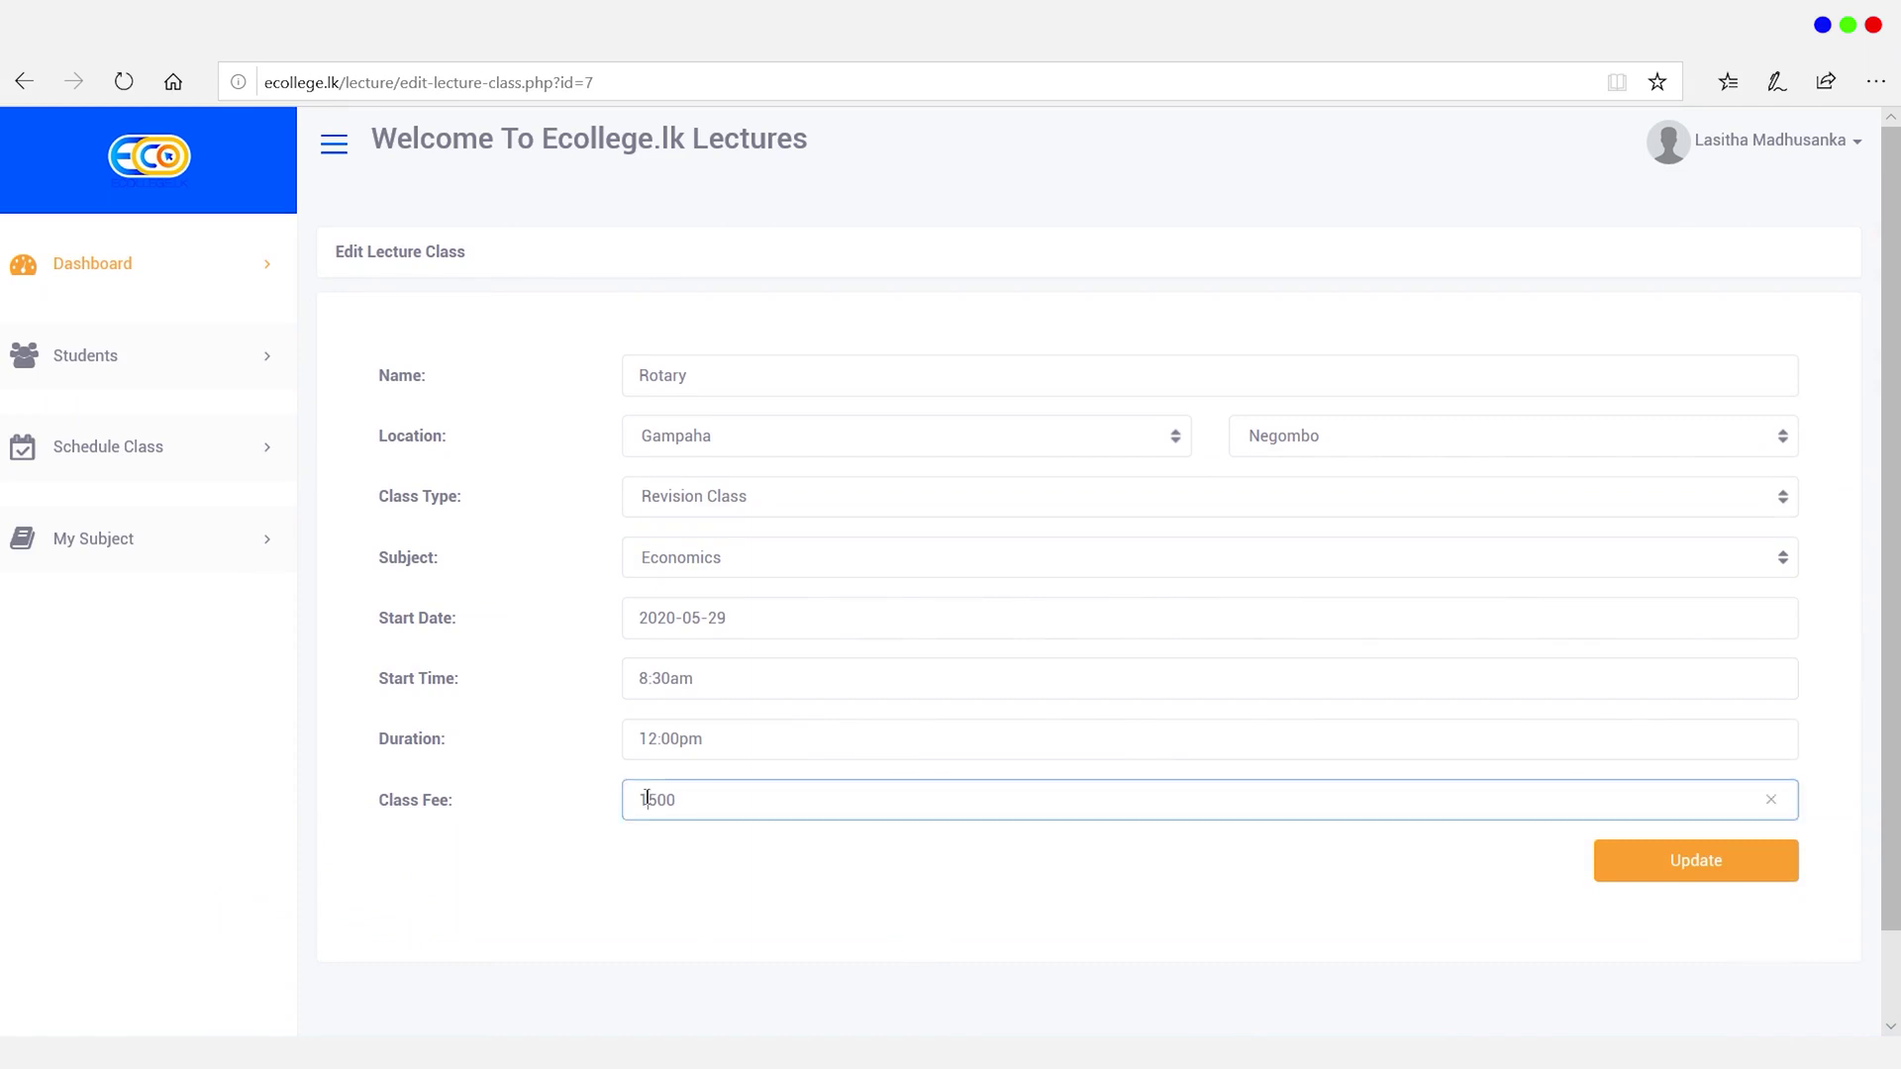
click(653, 800)
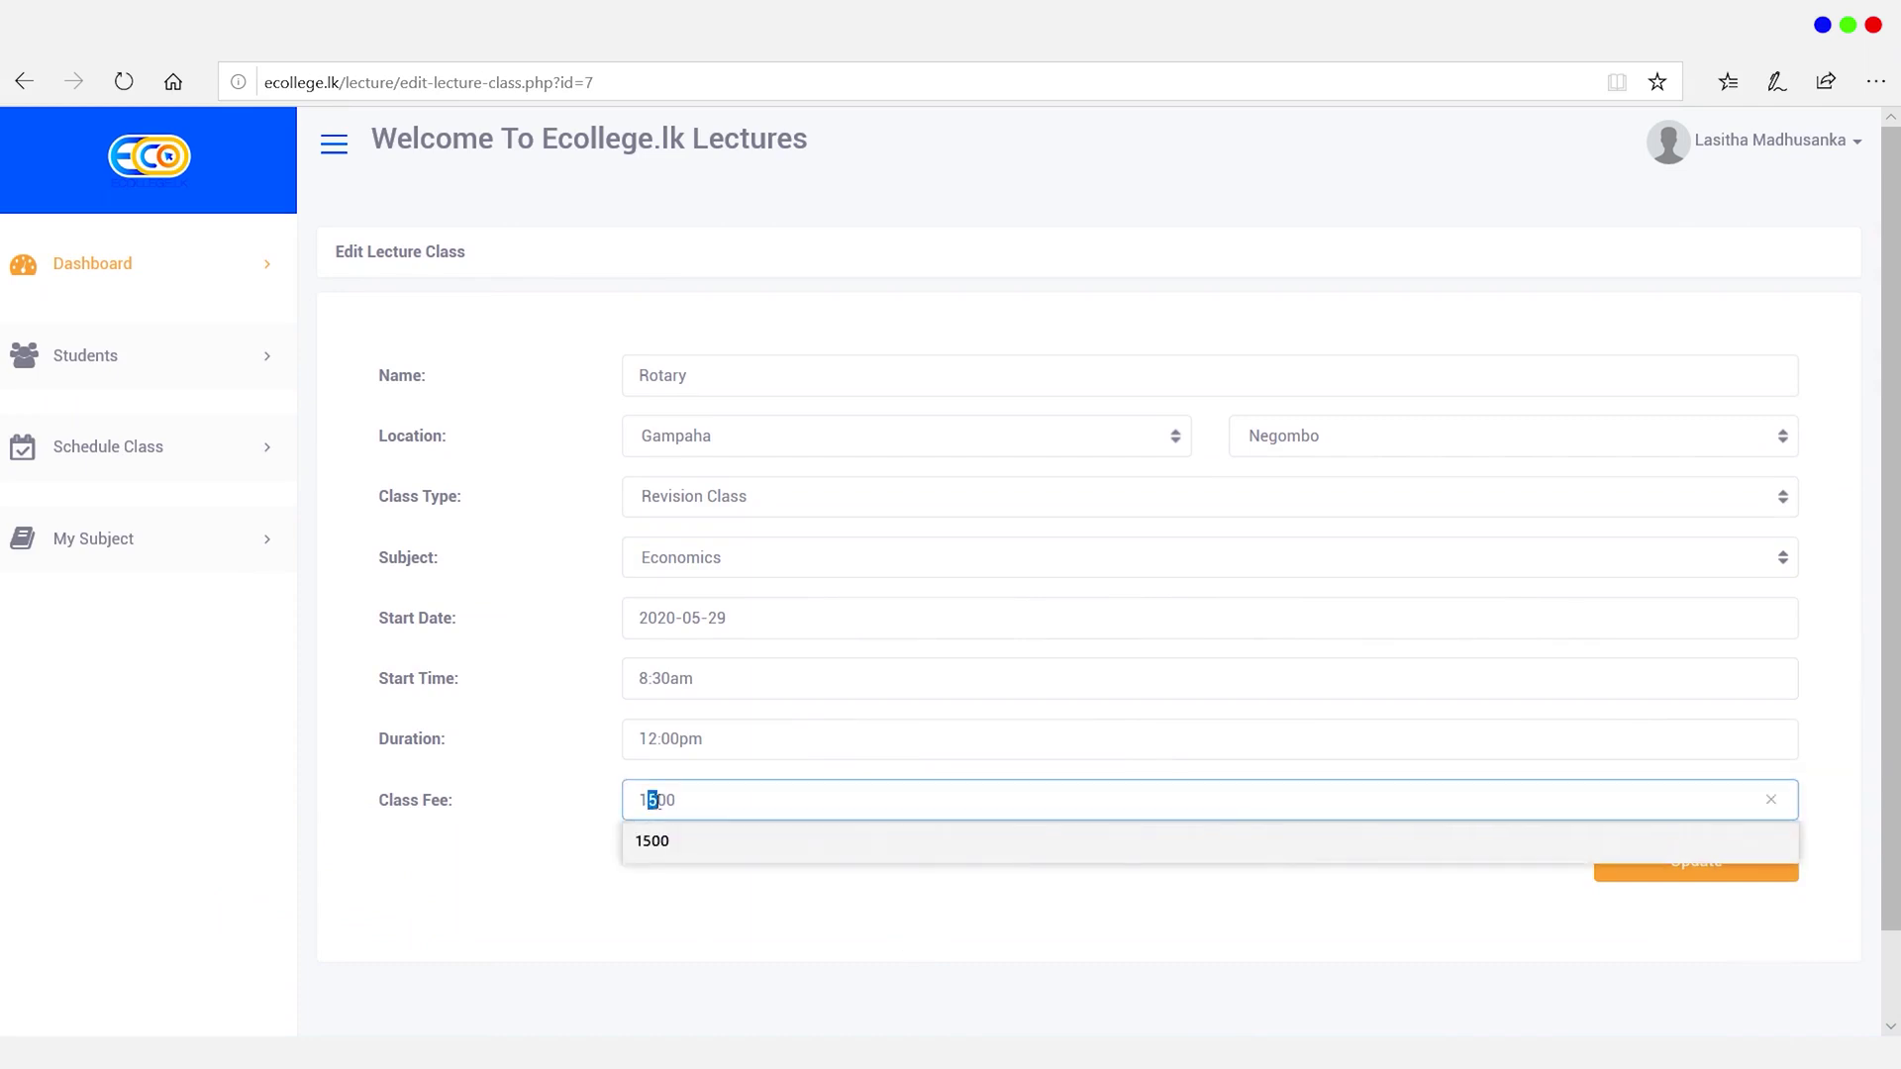
text(2)
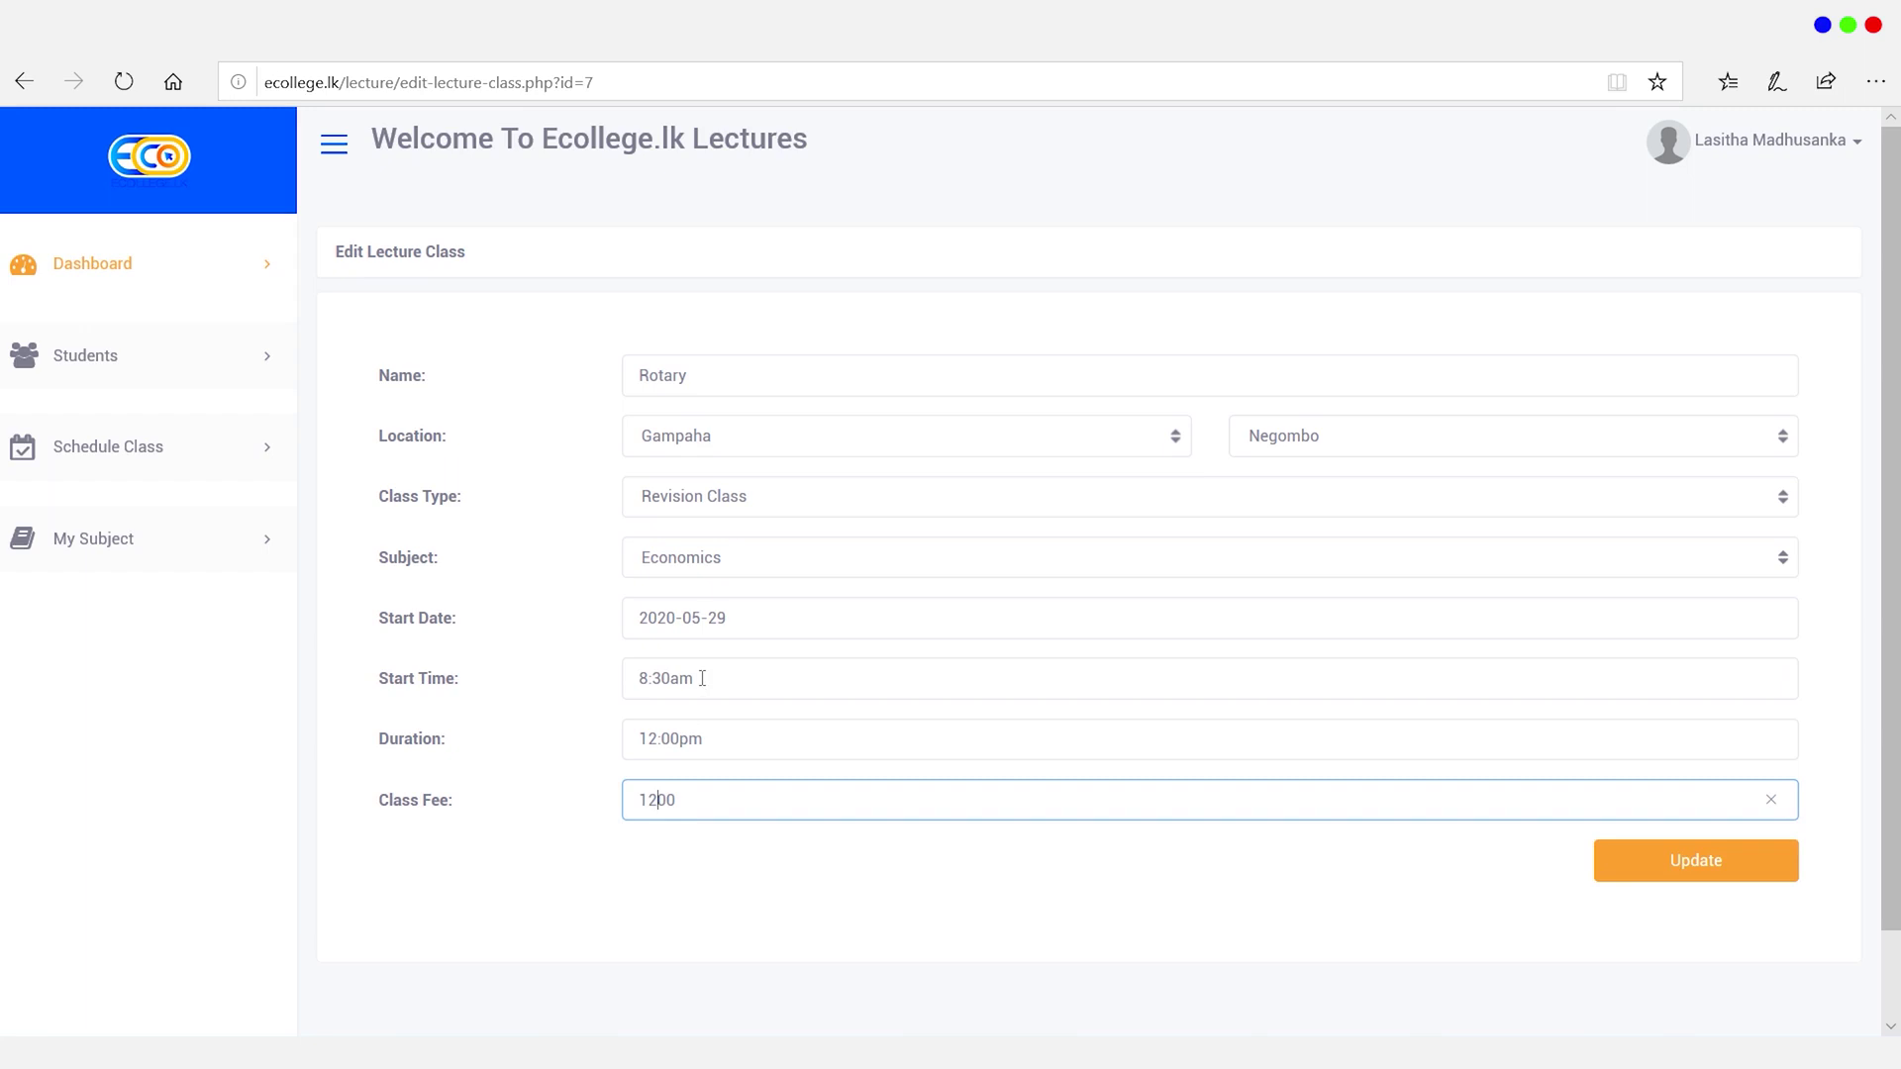
Step: Set start time to 9:00am and start date to 2020-05-30, then update the class
click(702, 678)
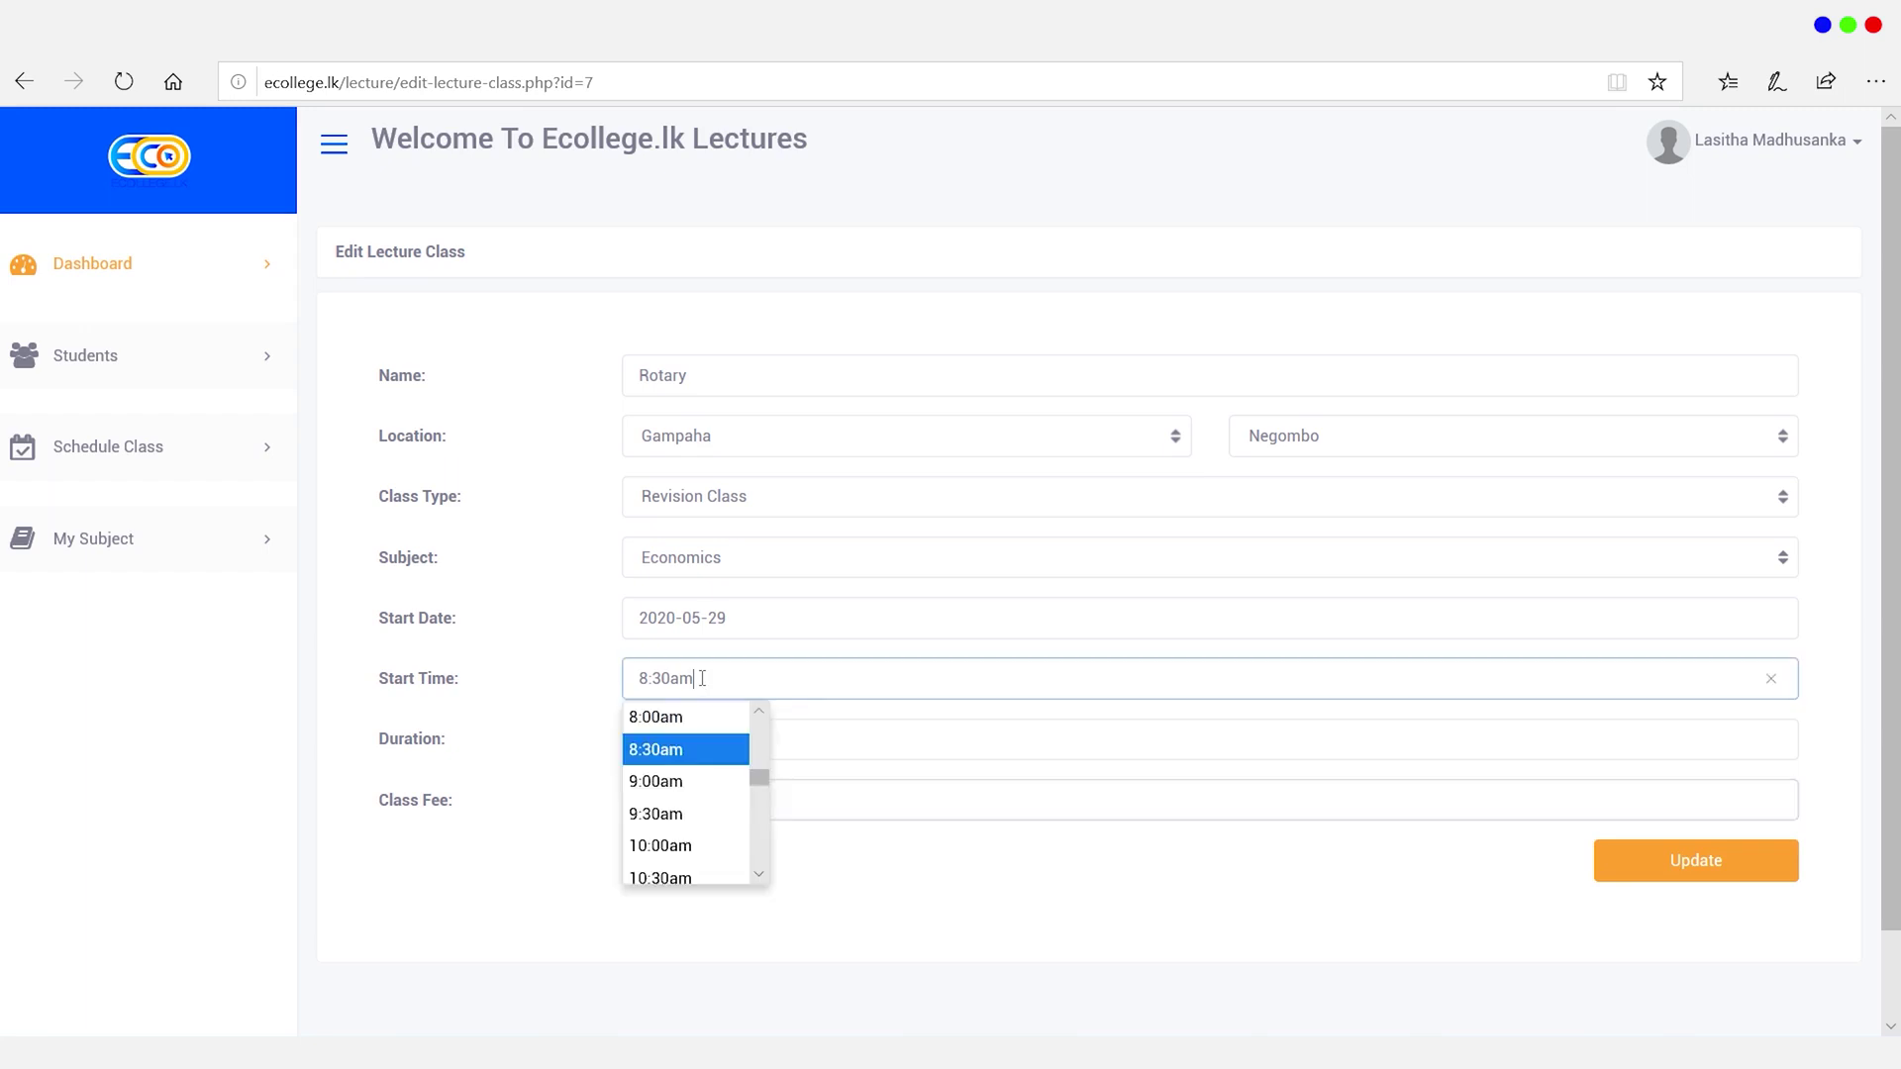
click(690, 781)
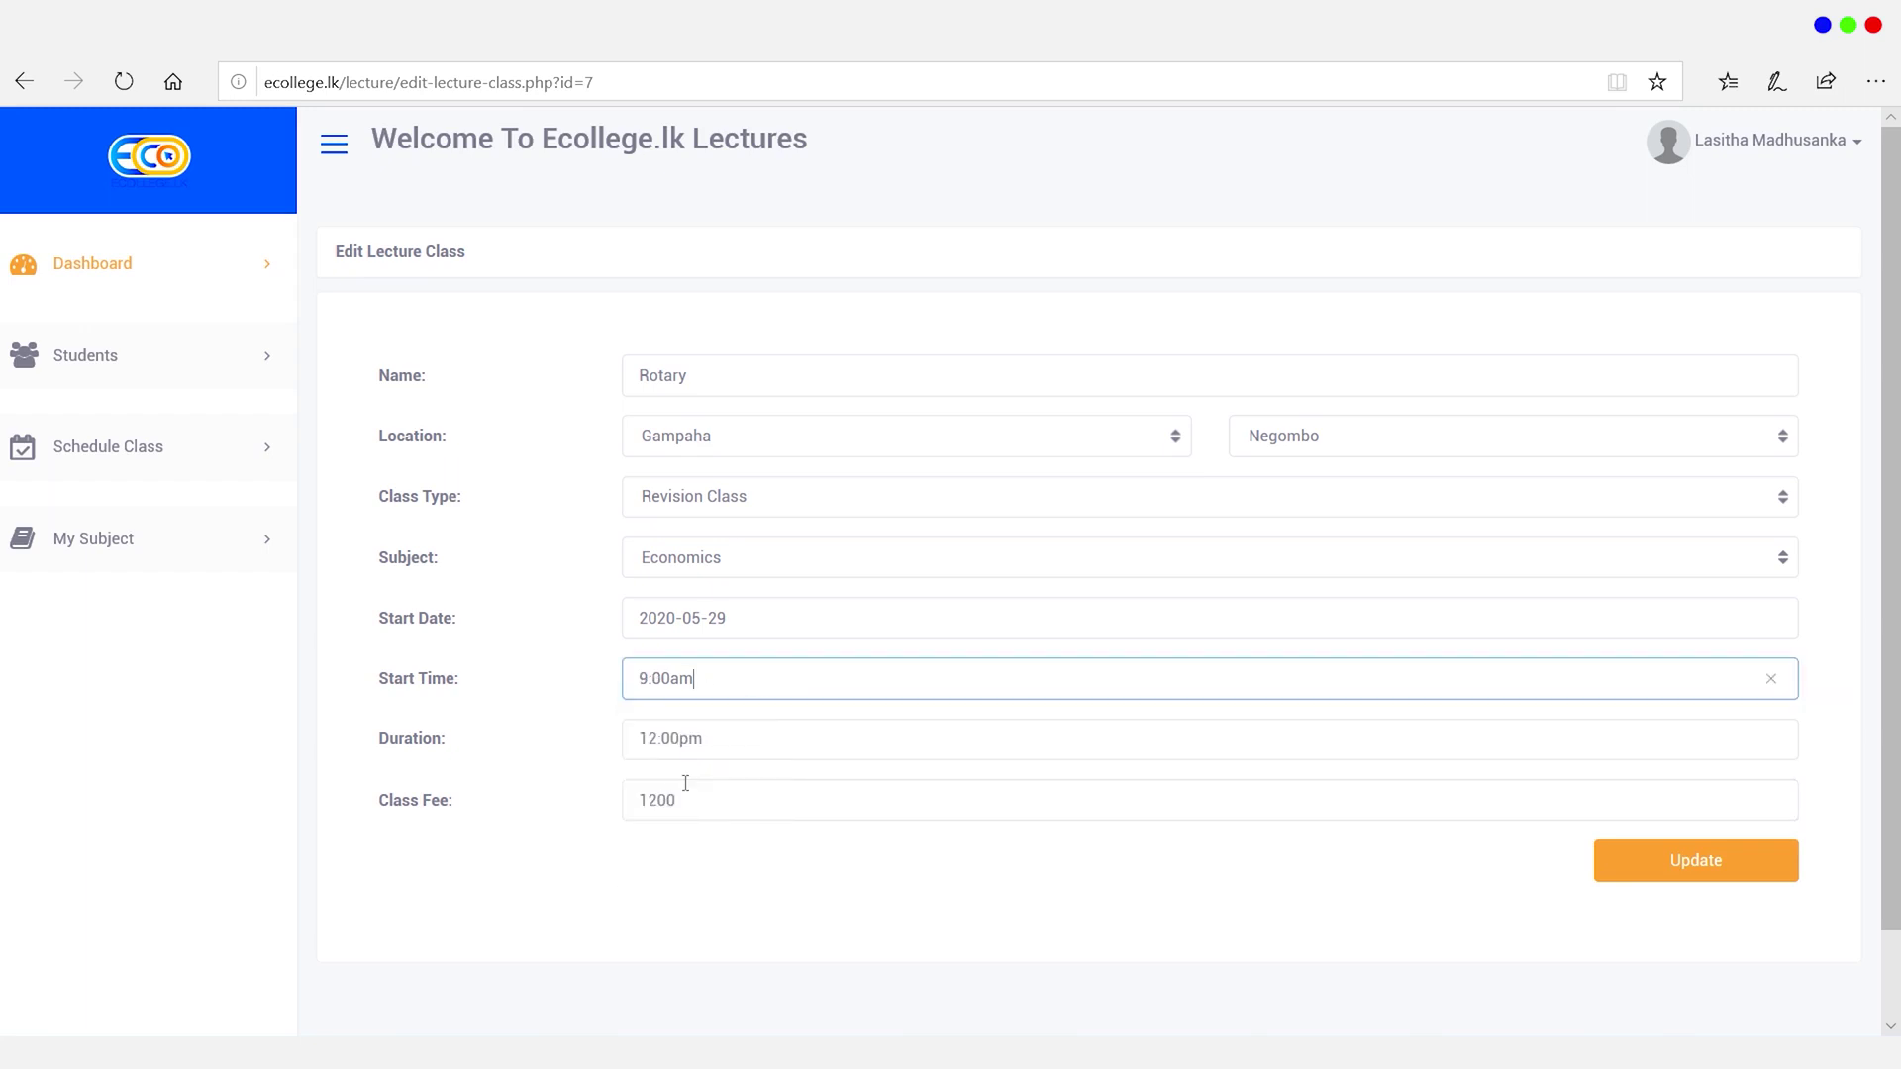
click(727, 619)
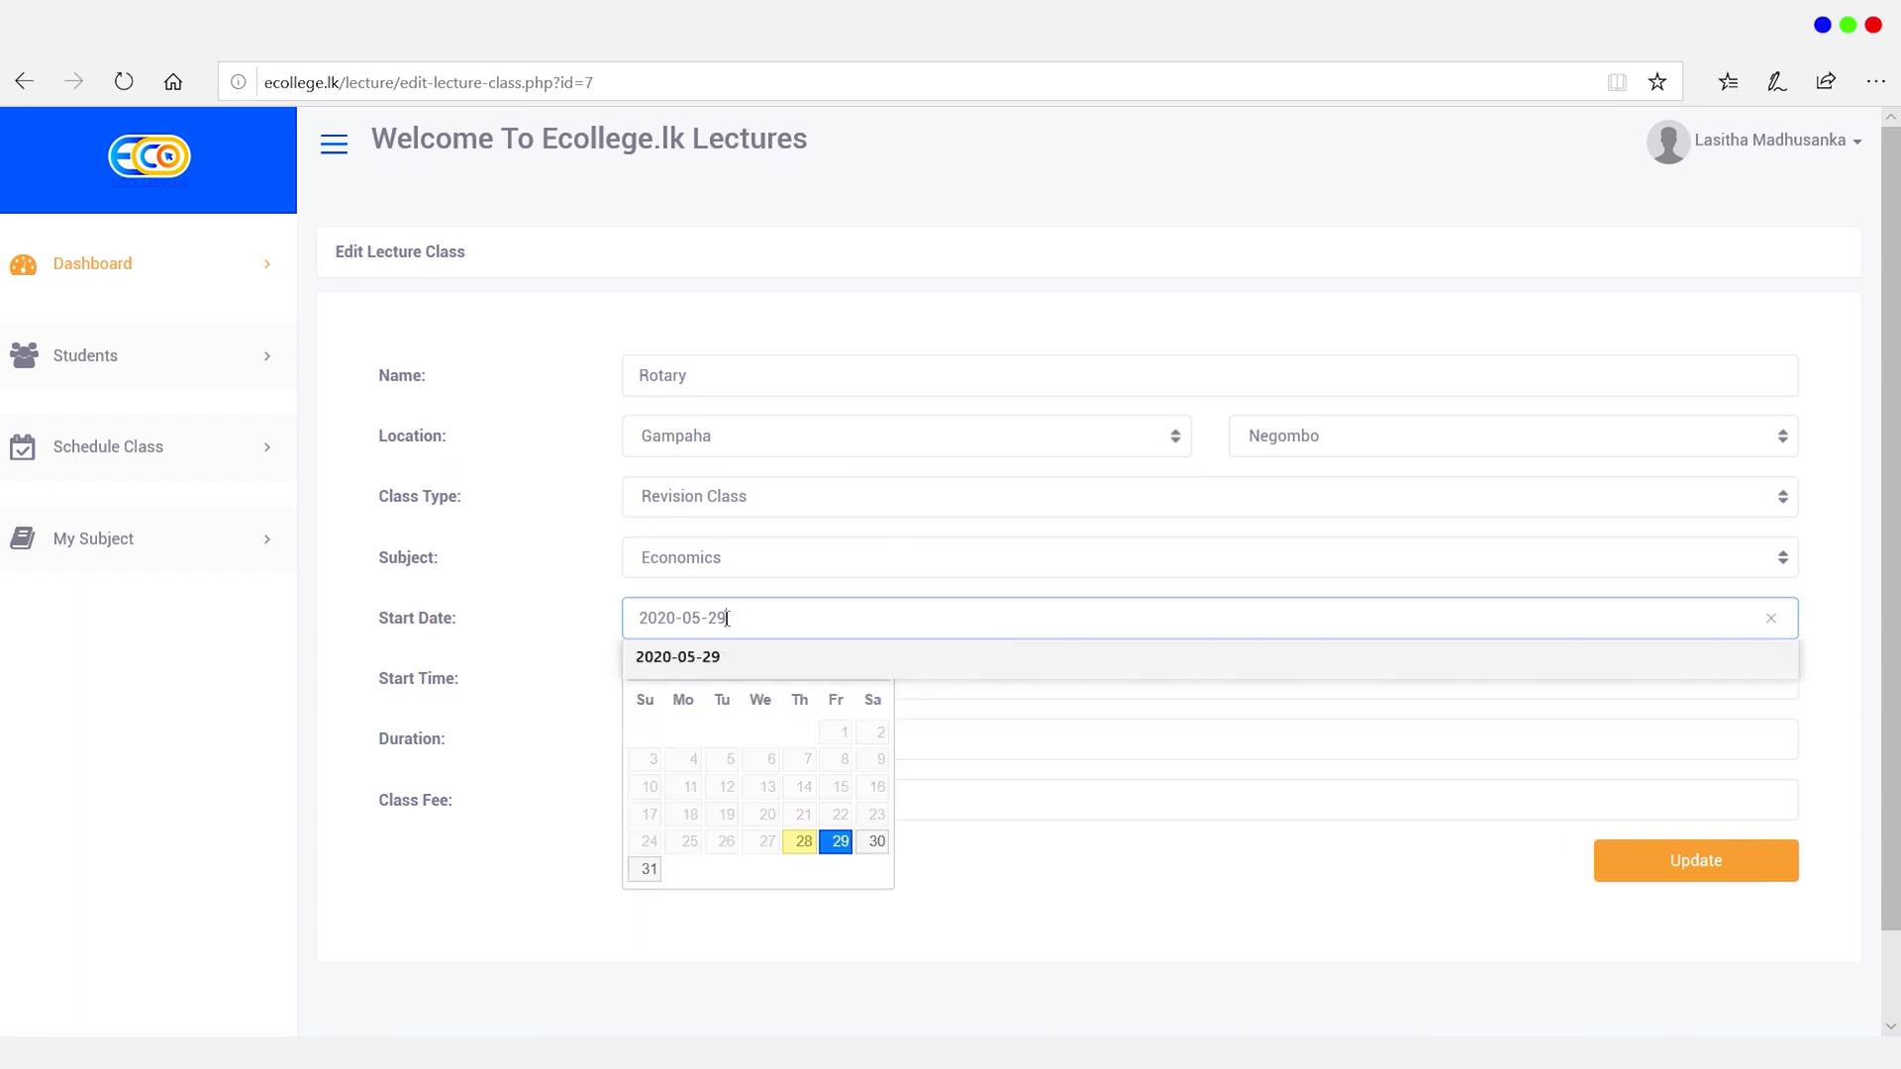
click(878, 844)
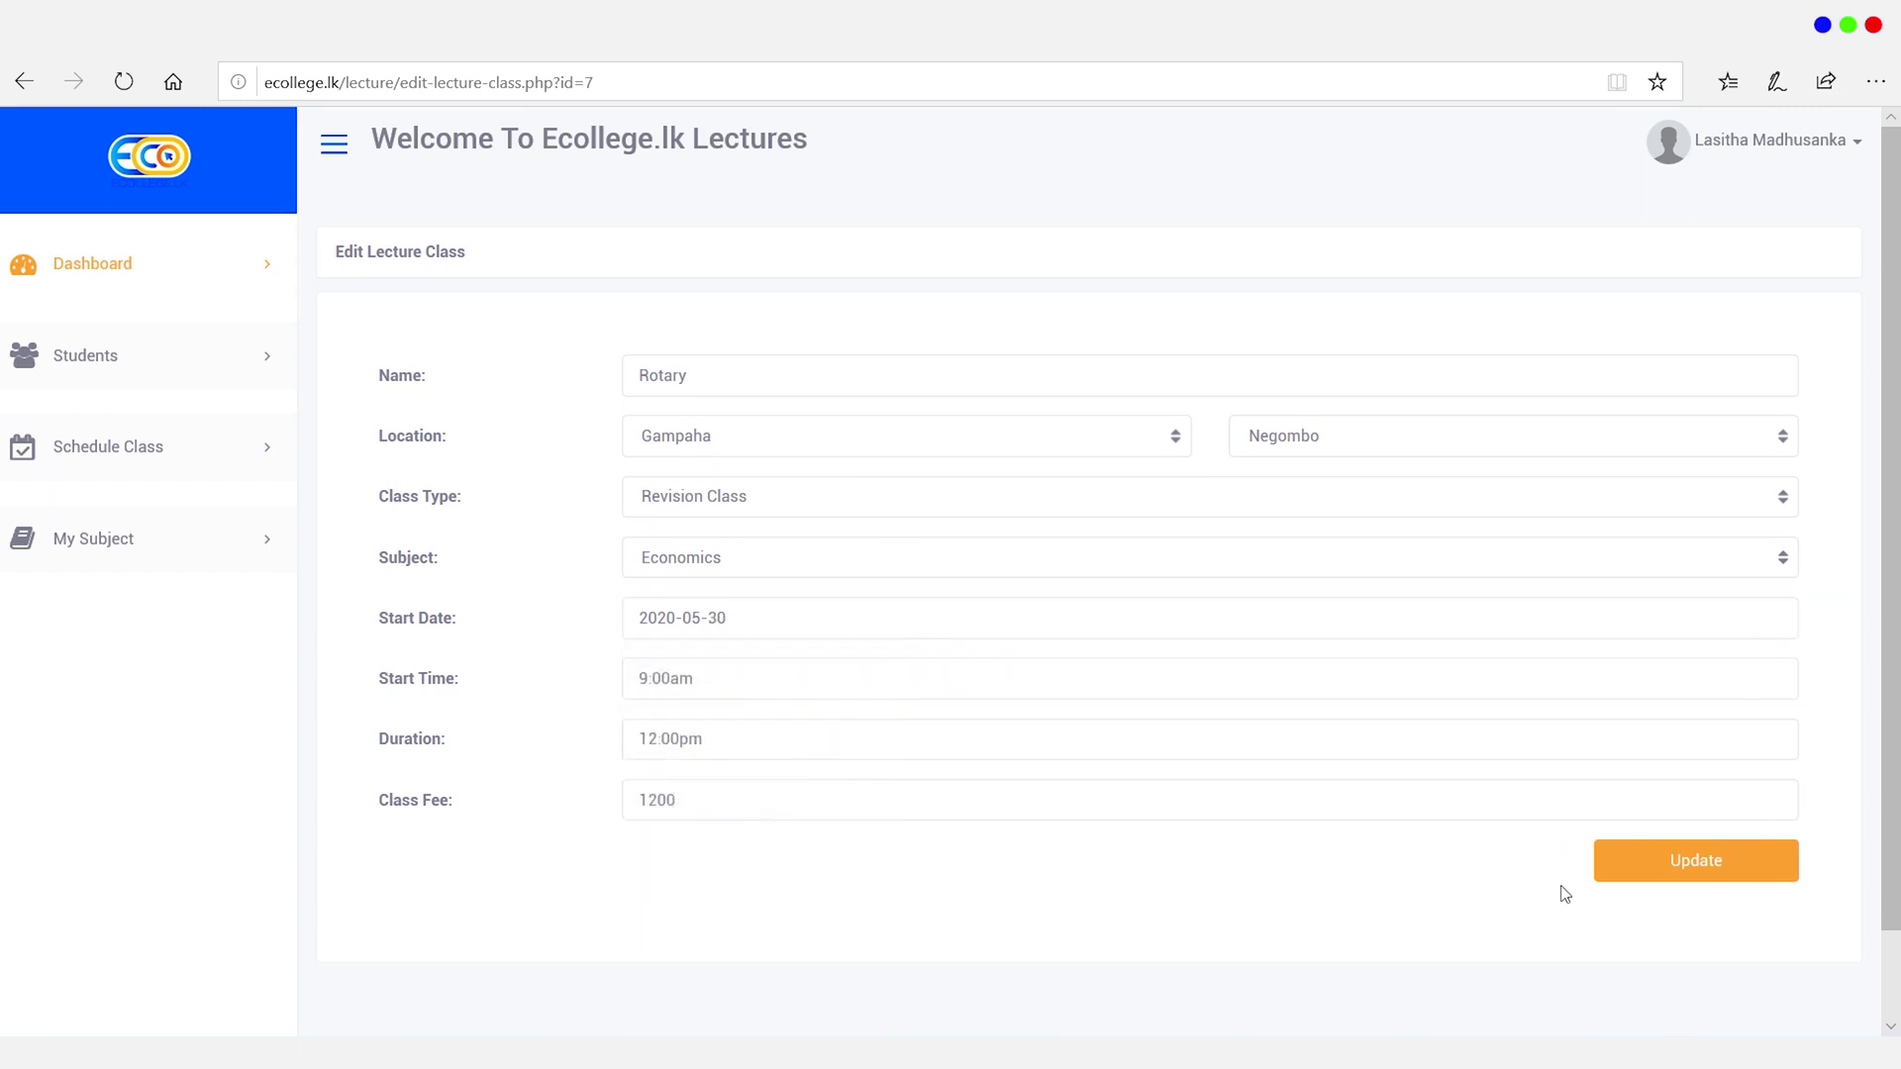
click(1618, 881)
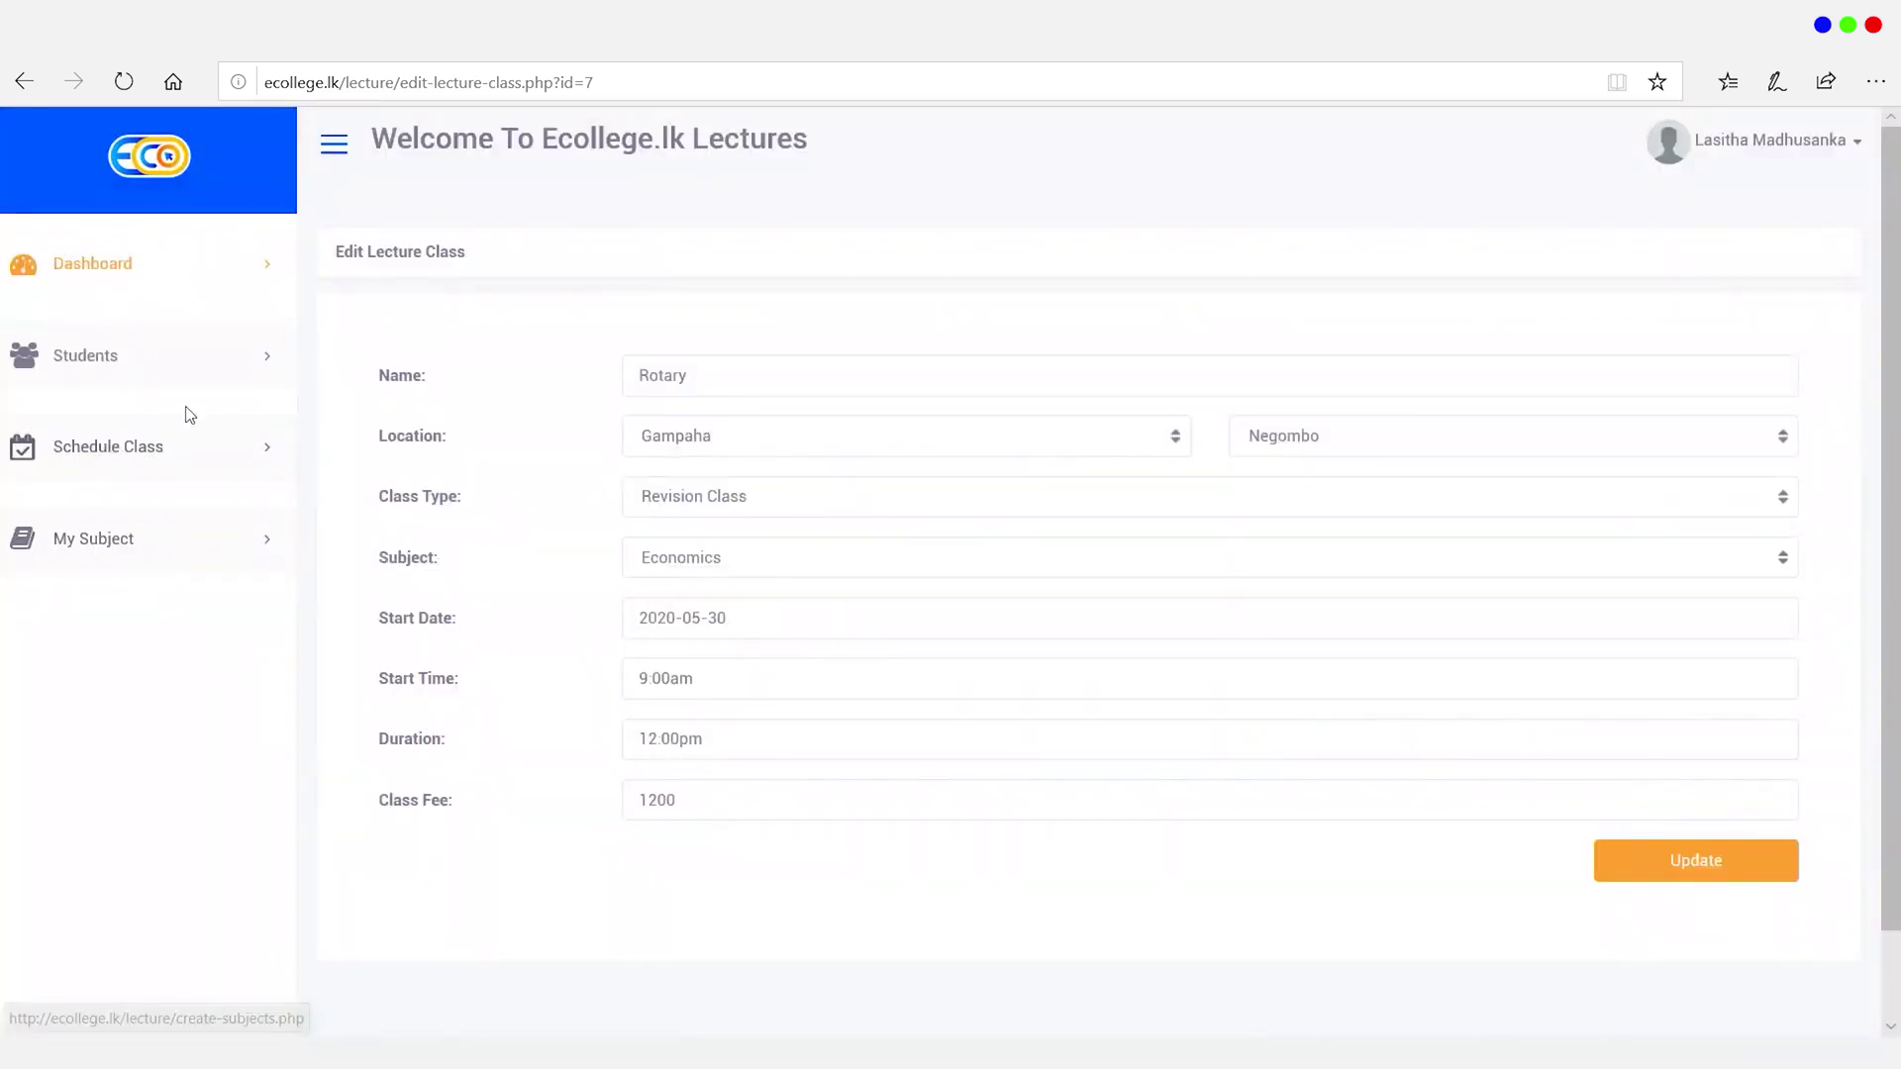
click(164, 464)
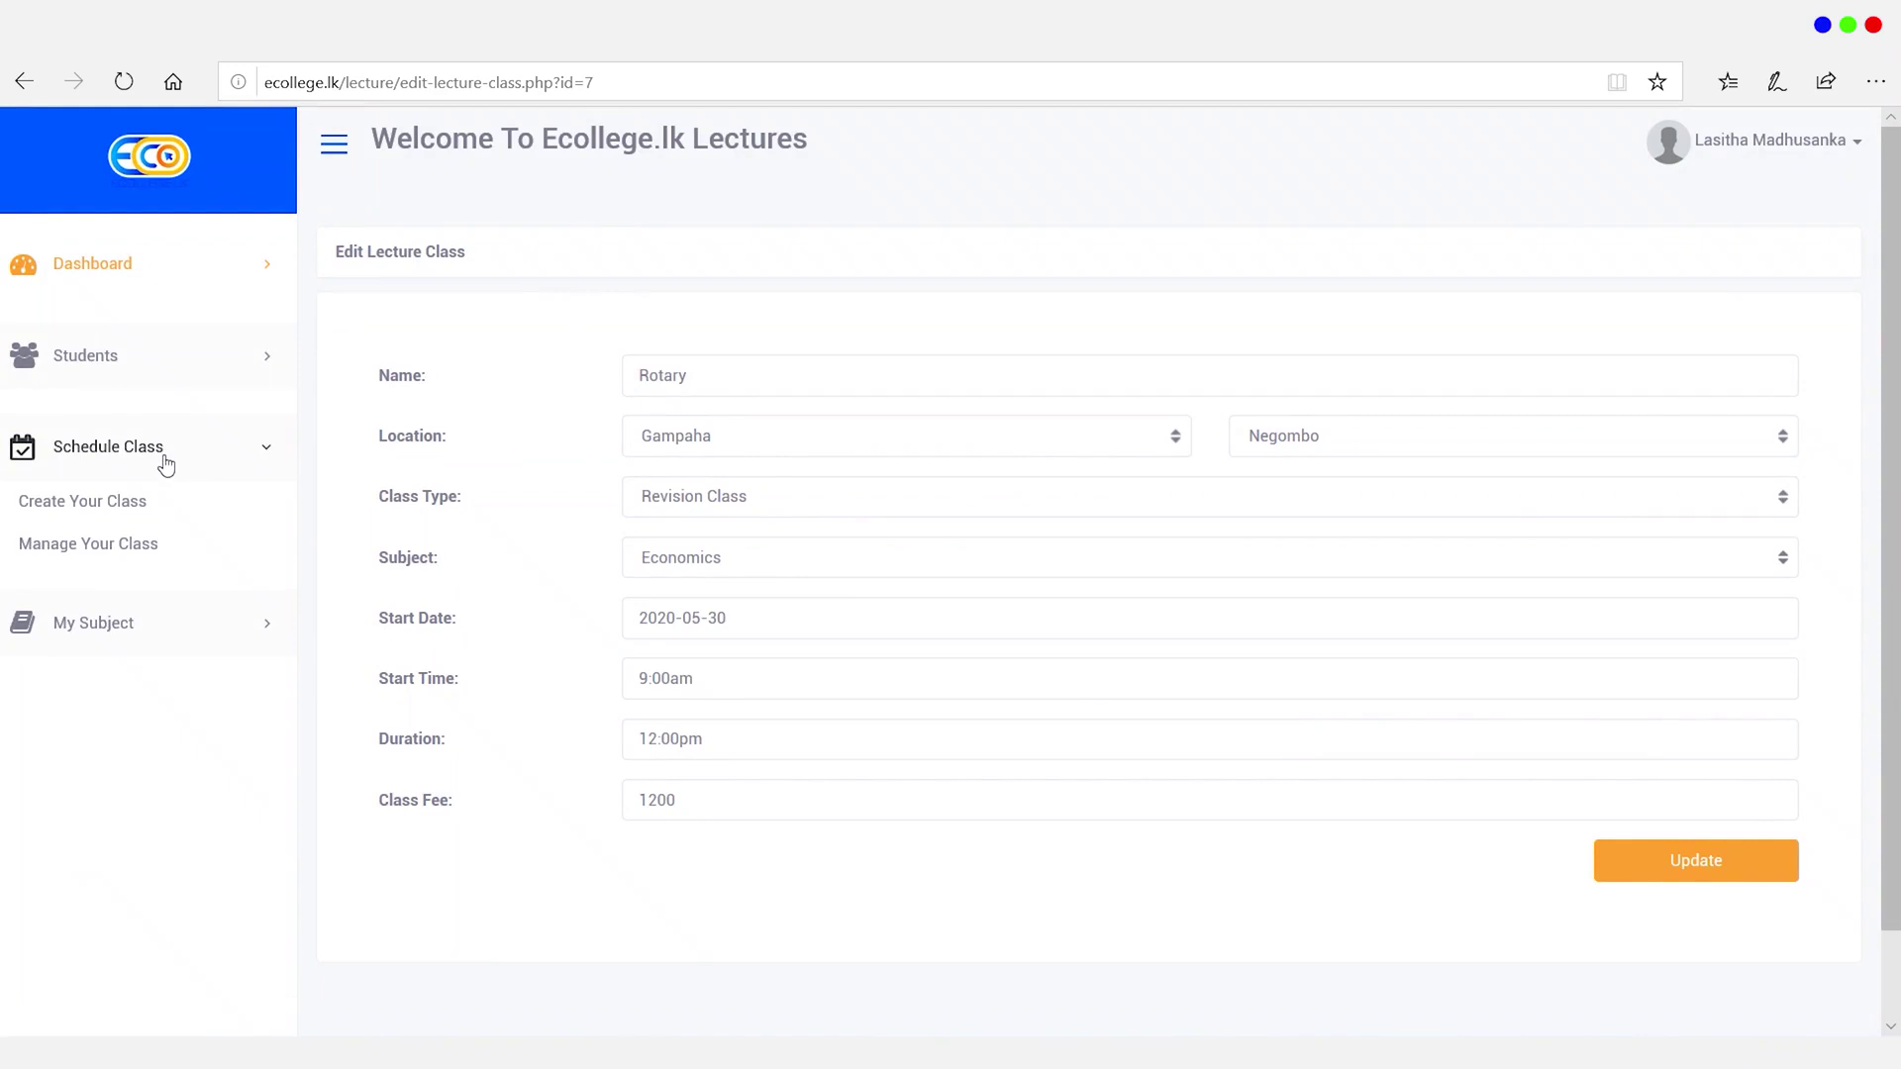
Step: Open the Rotary class's document management page and start choosing a file to upload
click(146, 556)
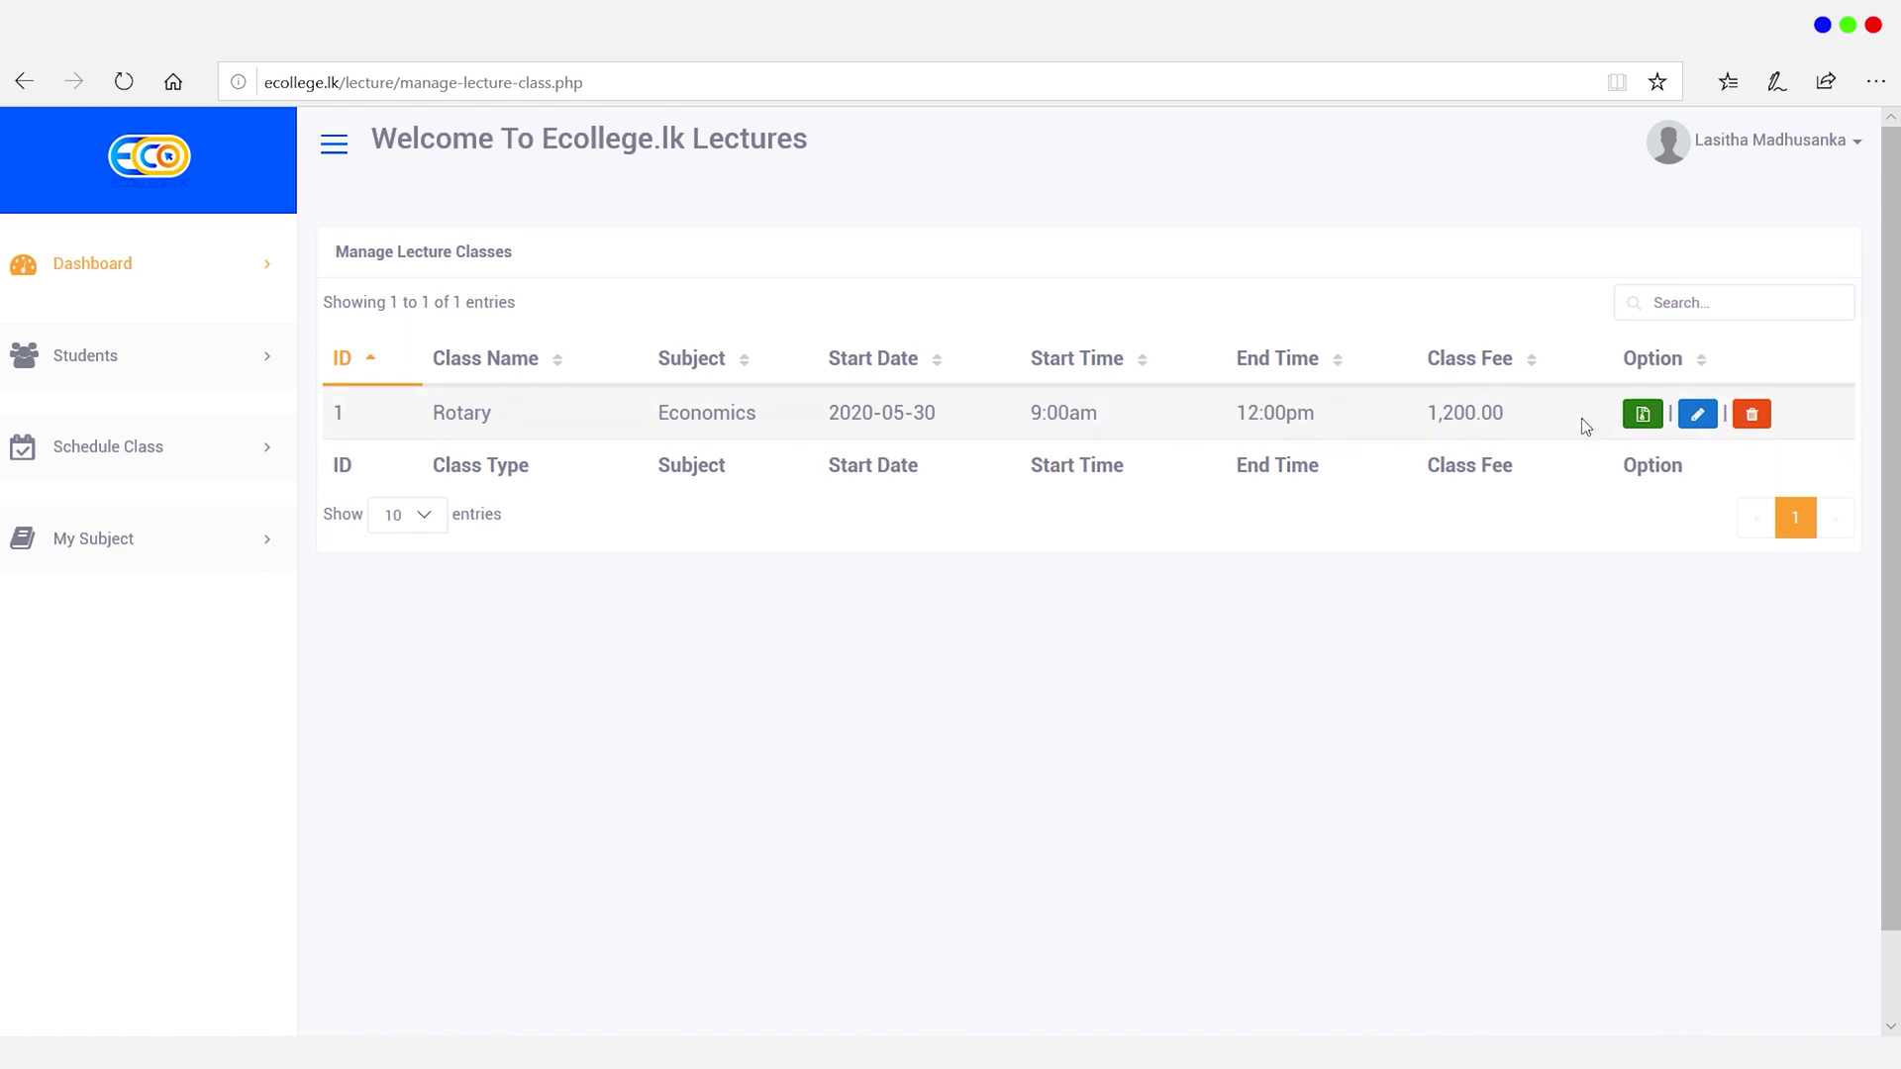
click(1643, 415)
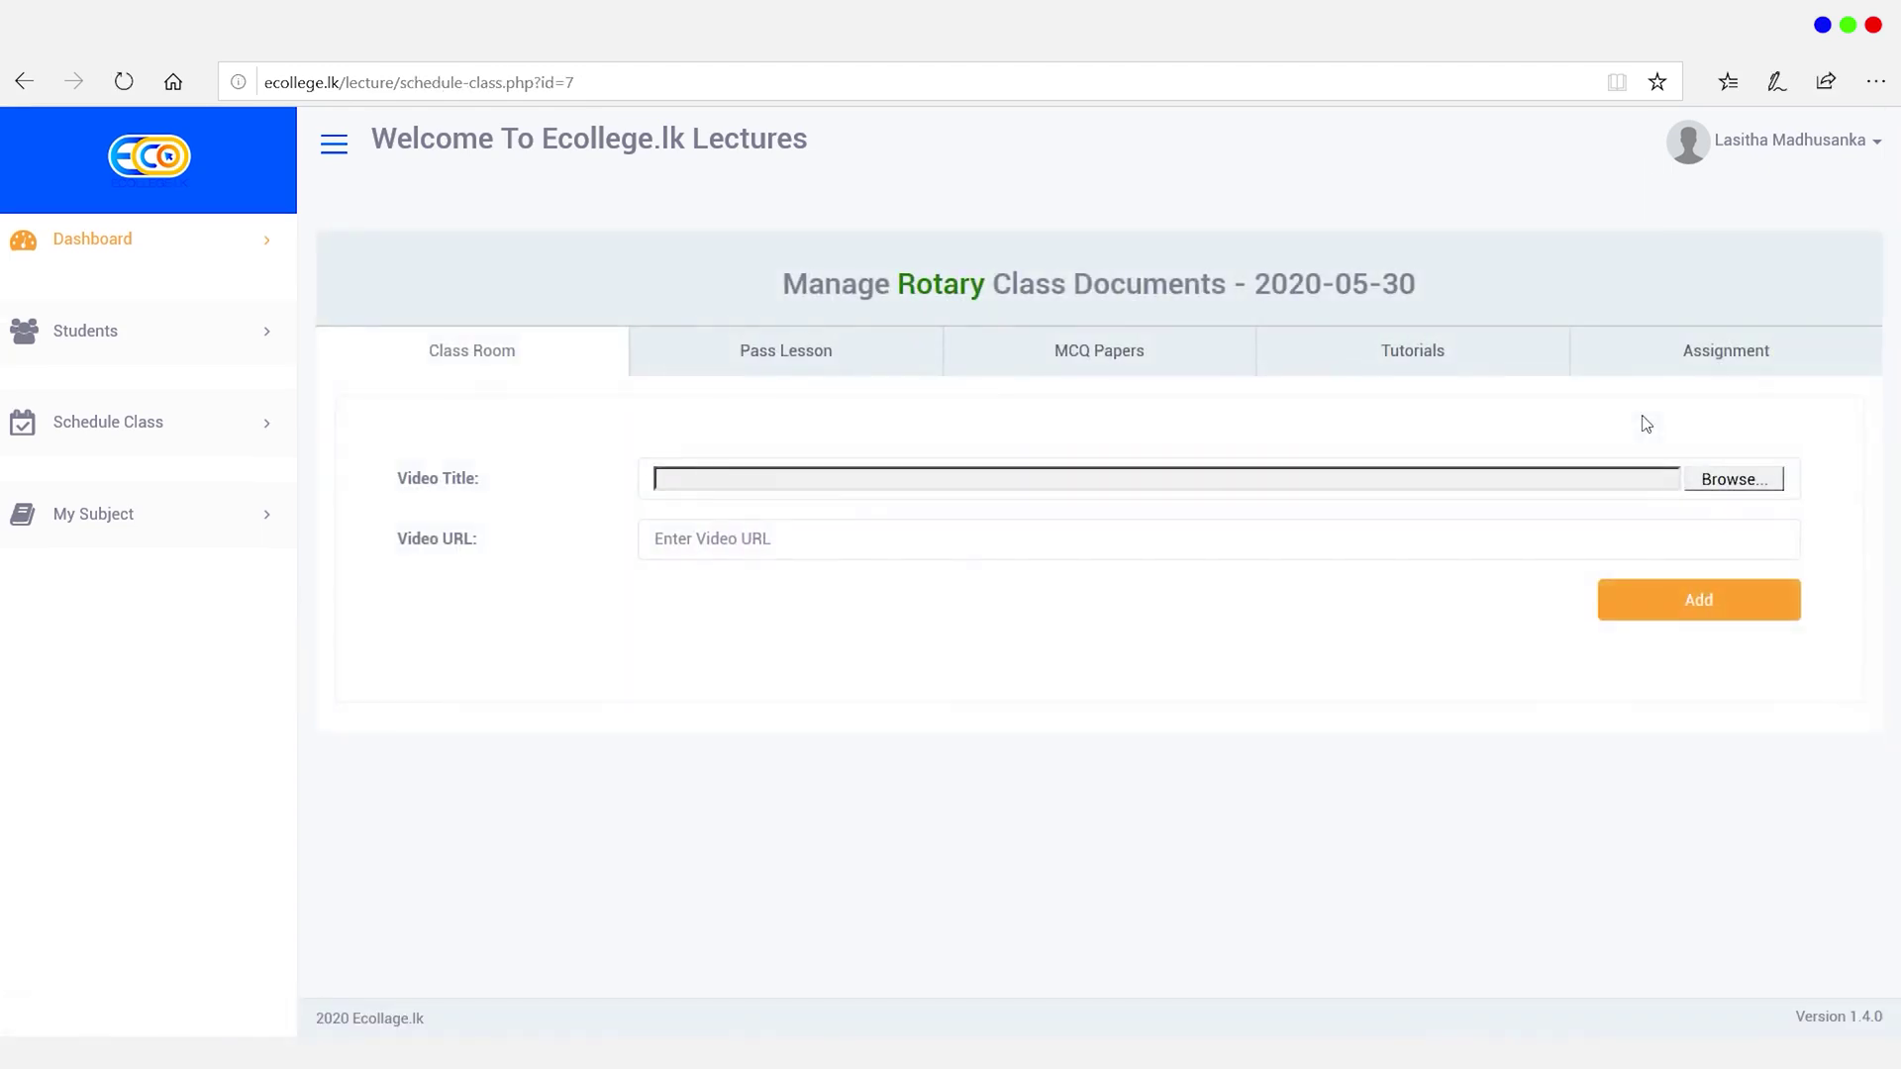
click(770, 475)
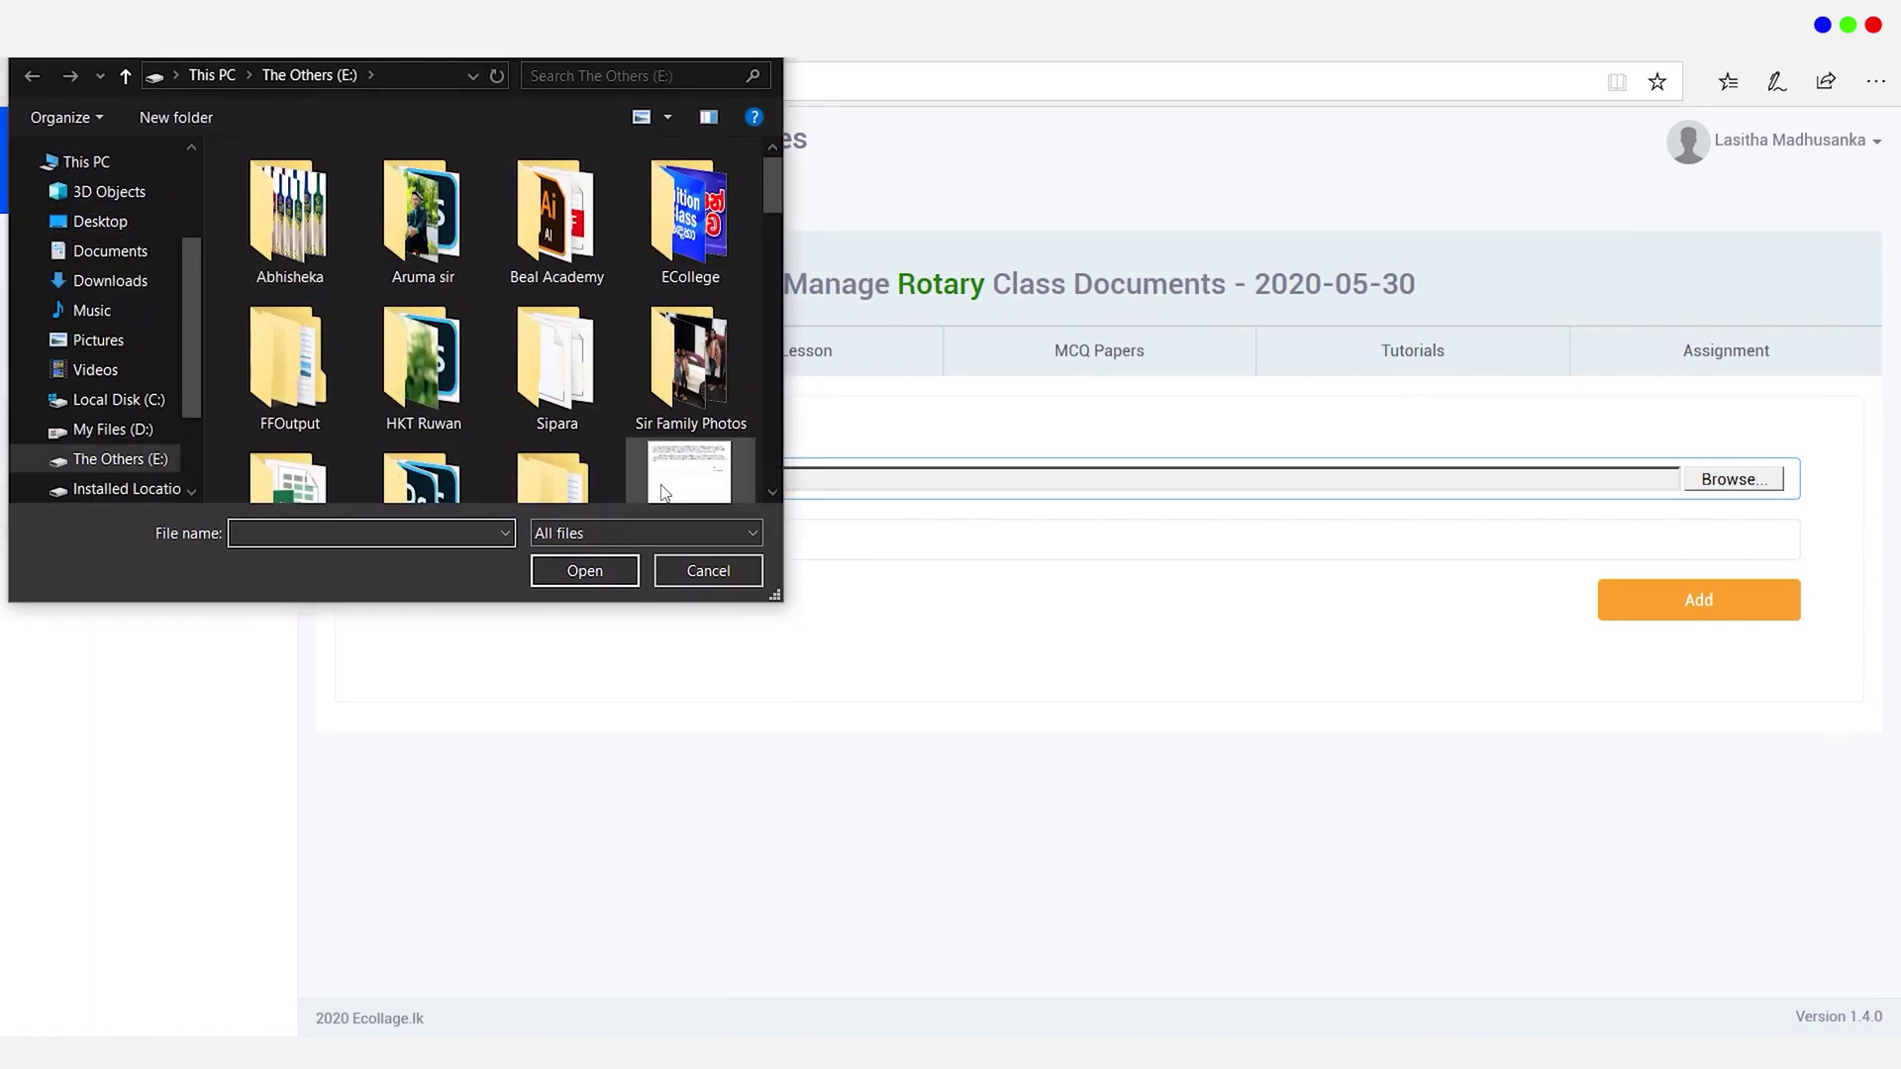
click(775, 59)
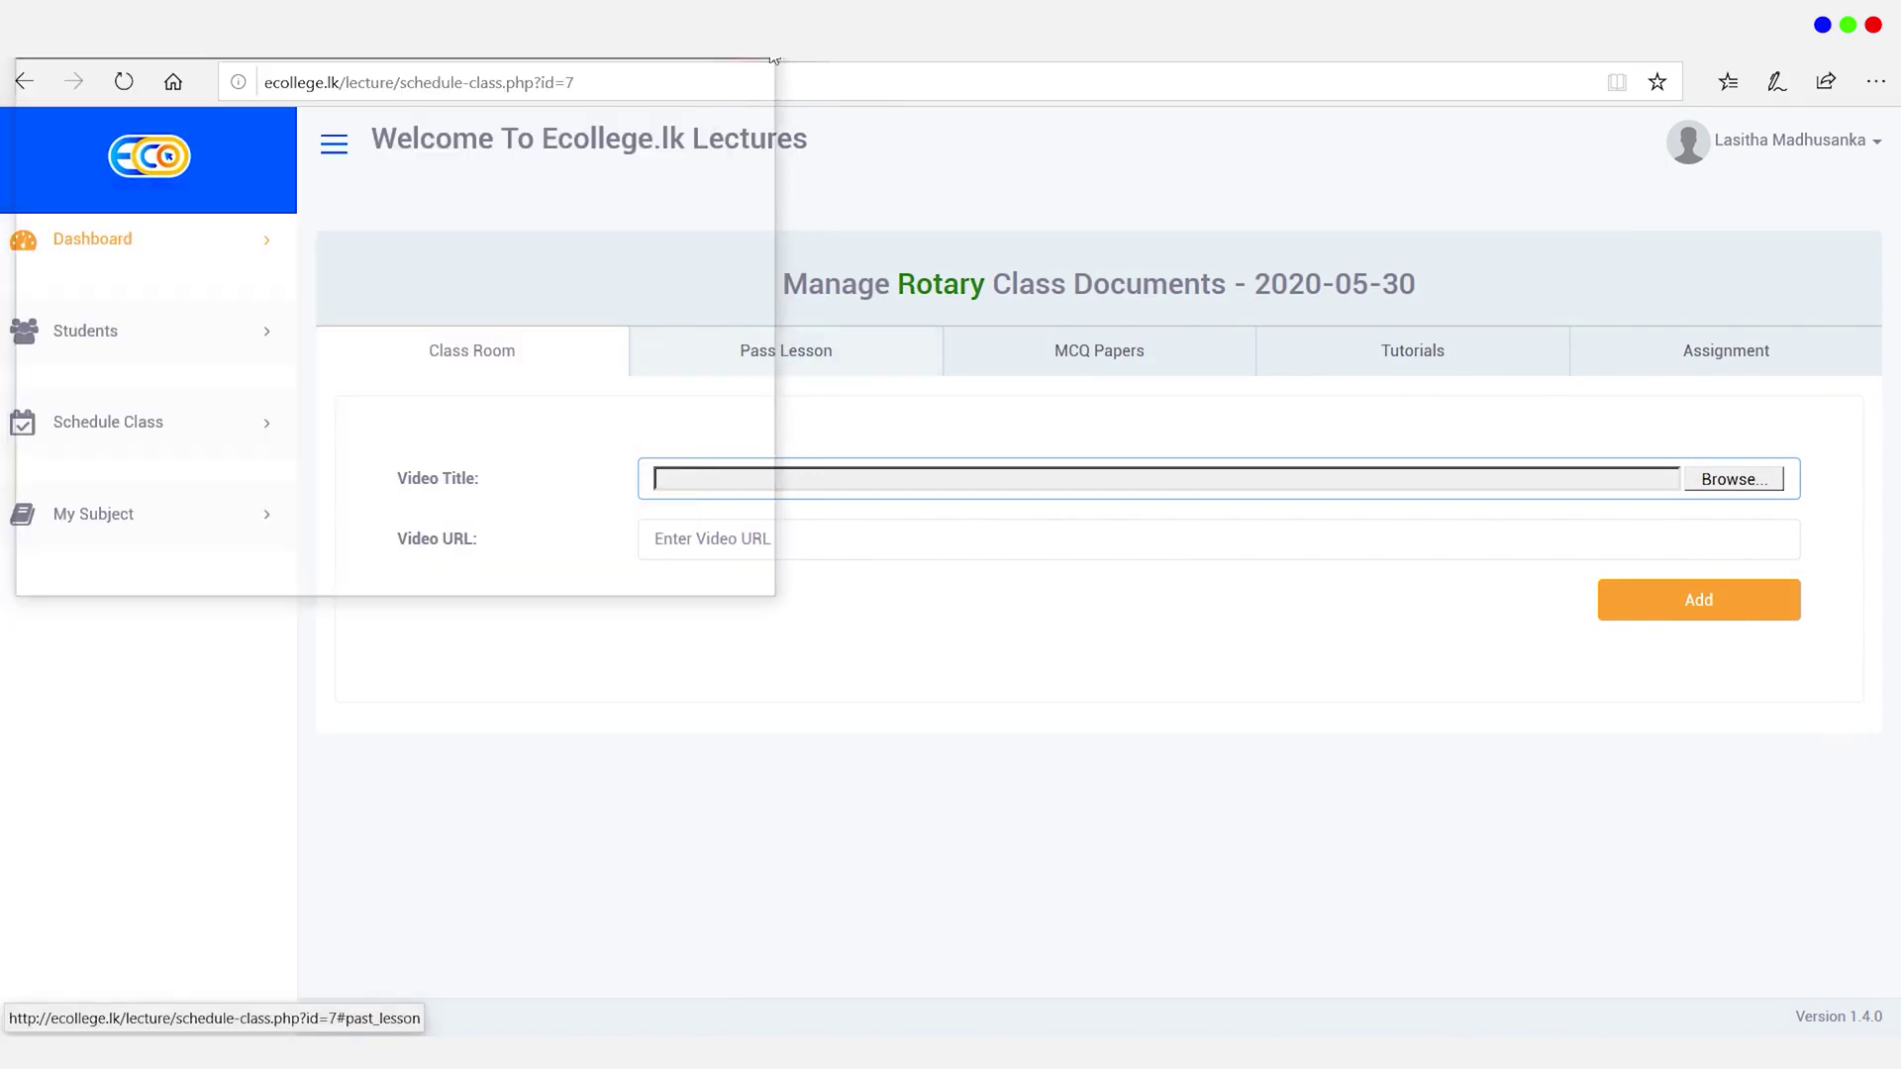
click(713, 549)
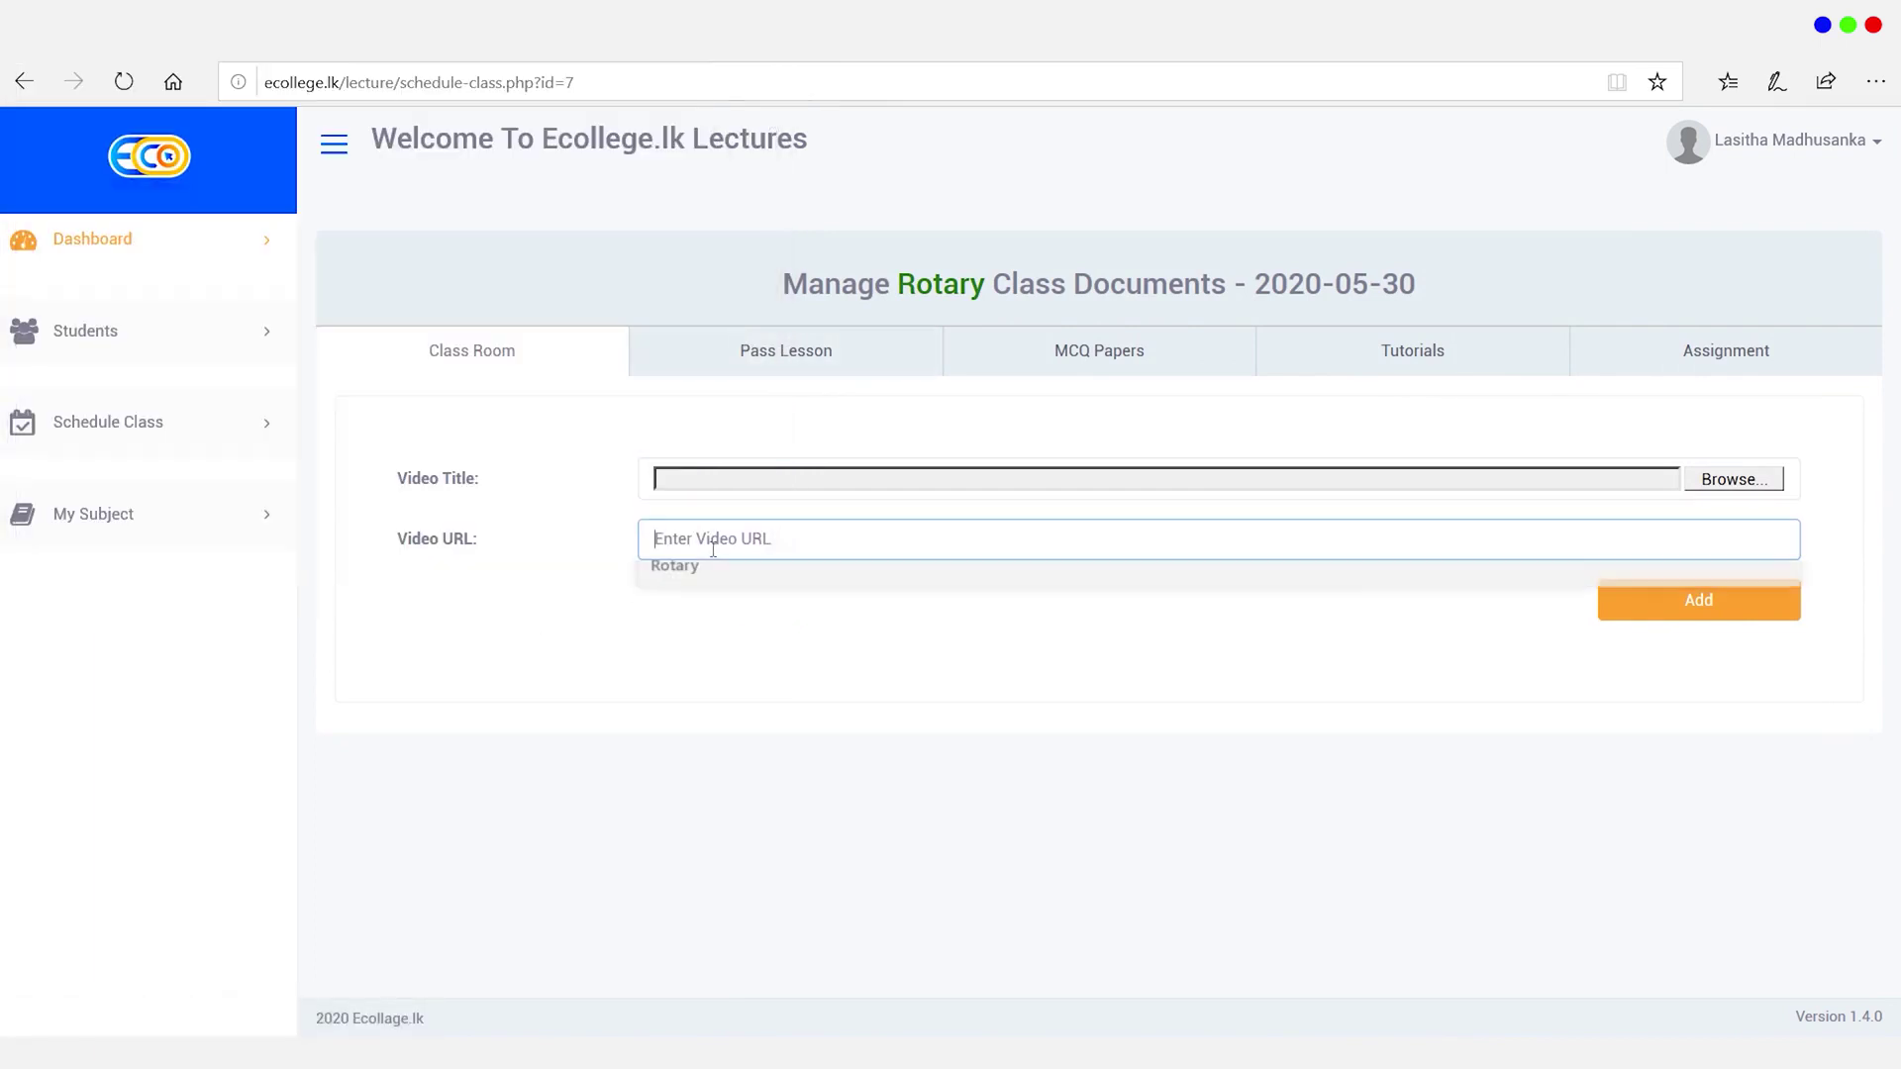
click(719, 675)
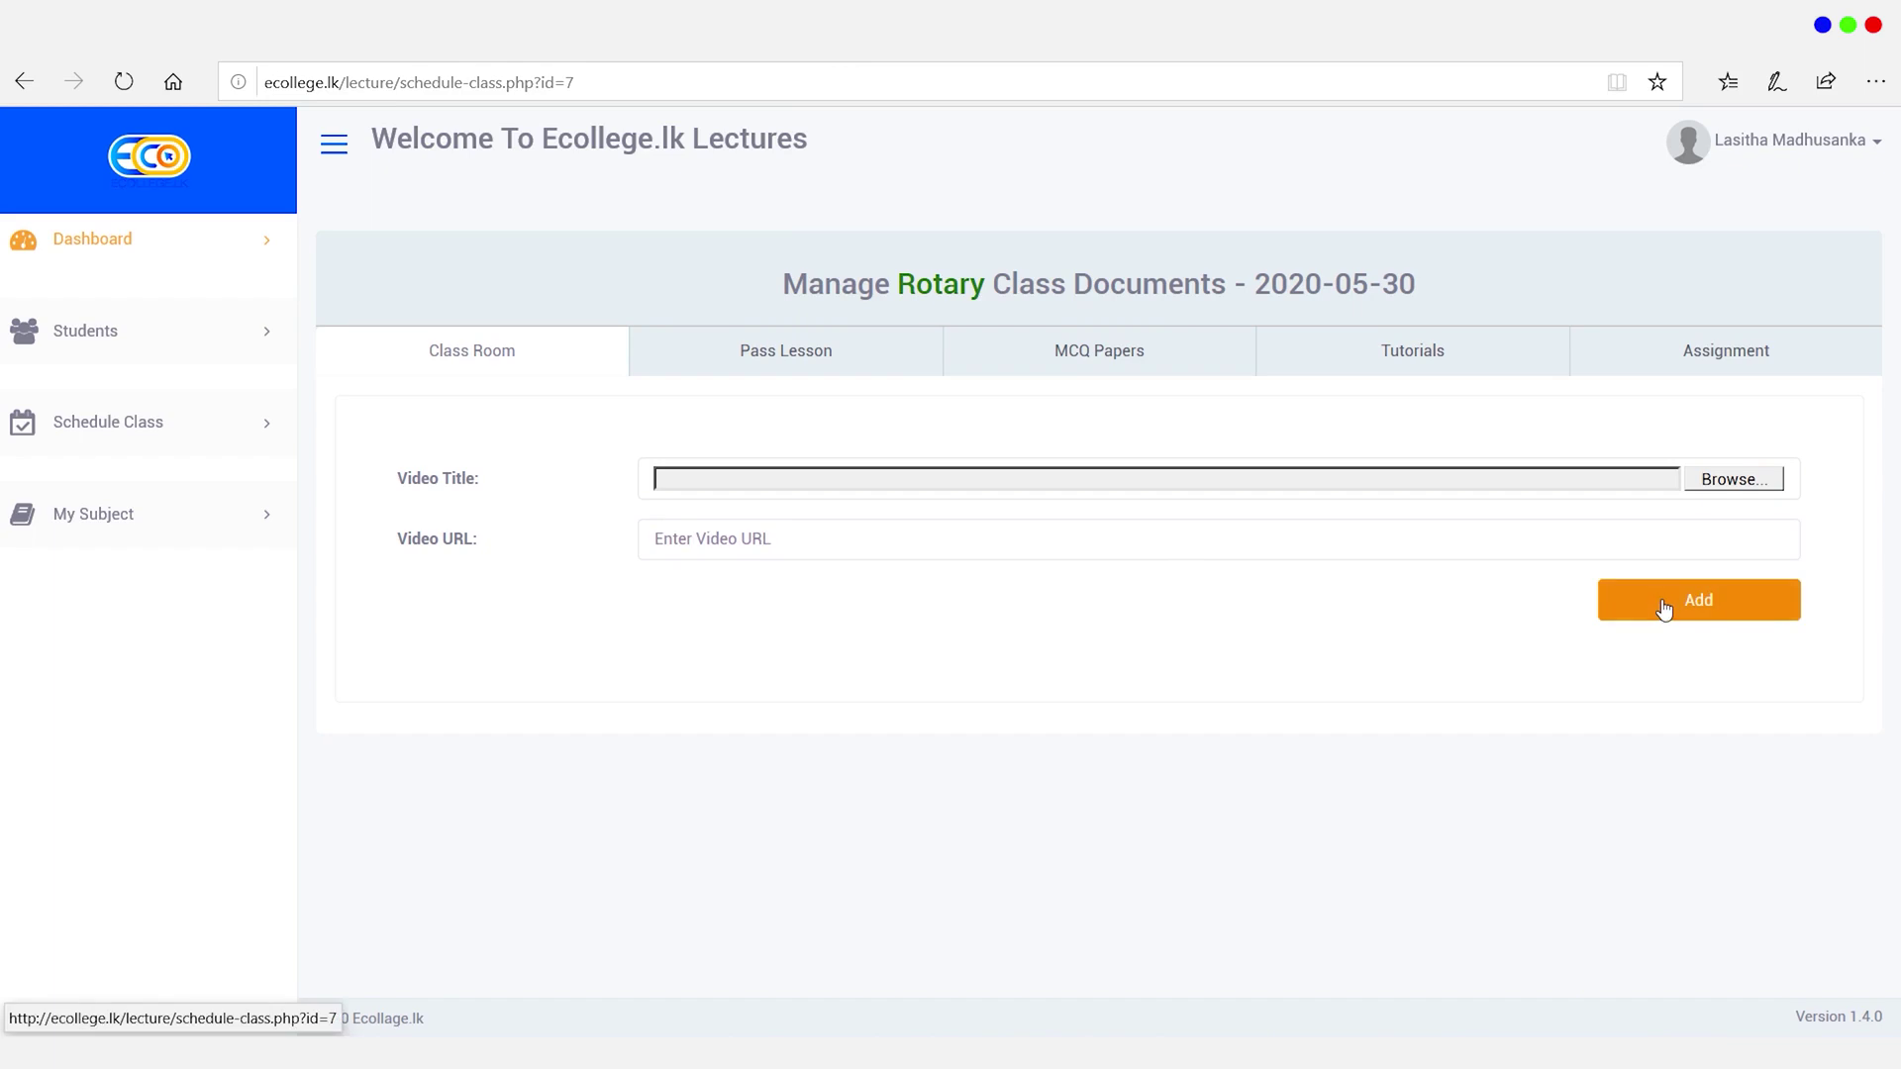
Step: Go to the MCQ Papers section under Pass Lesson and enter 'First Paper' as the title
click(763, 351)
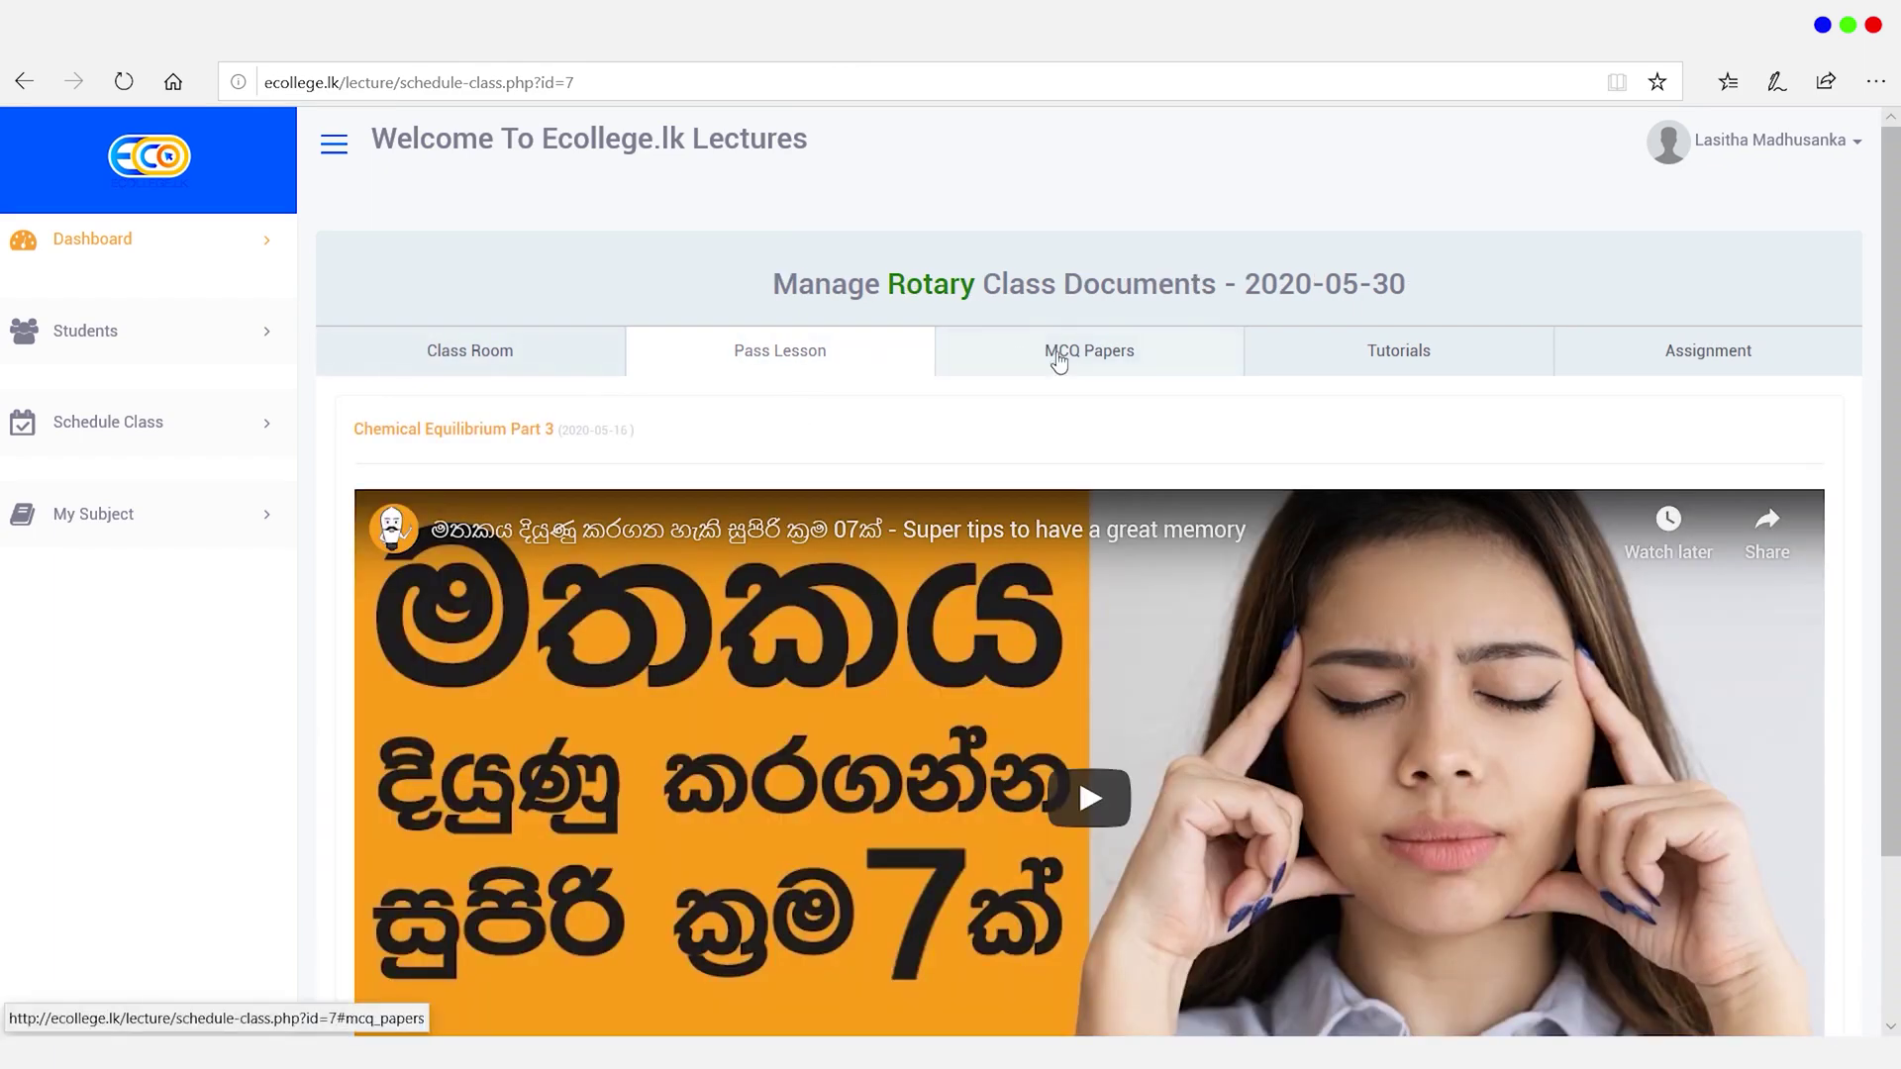
click(1077, 360)
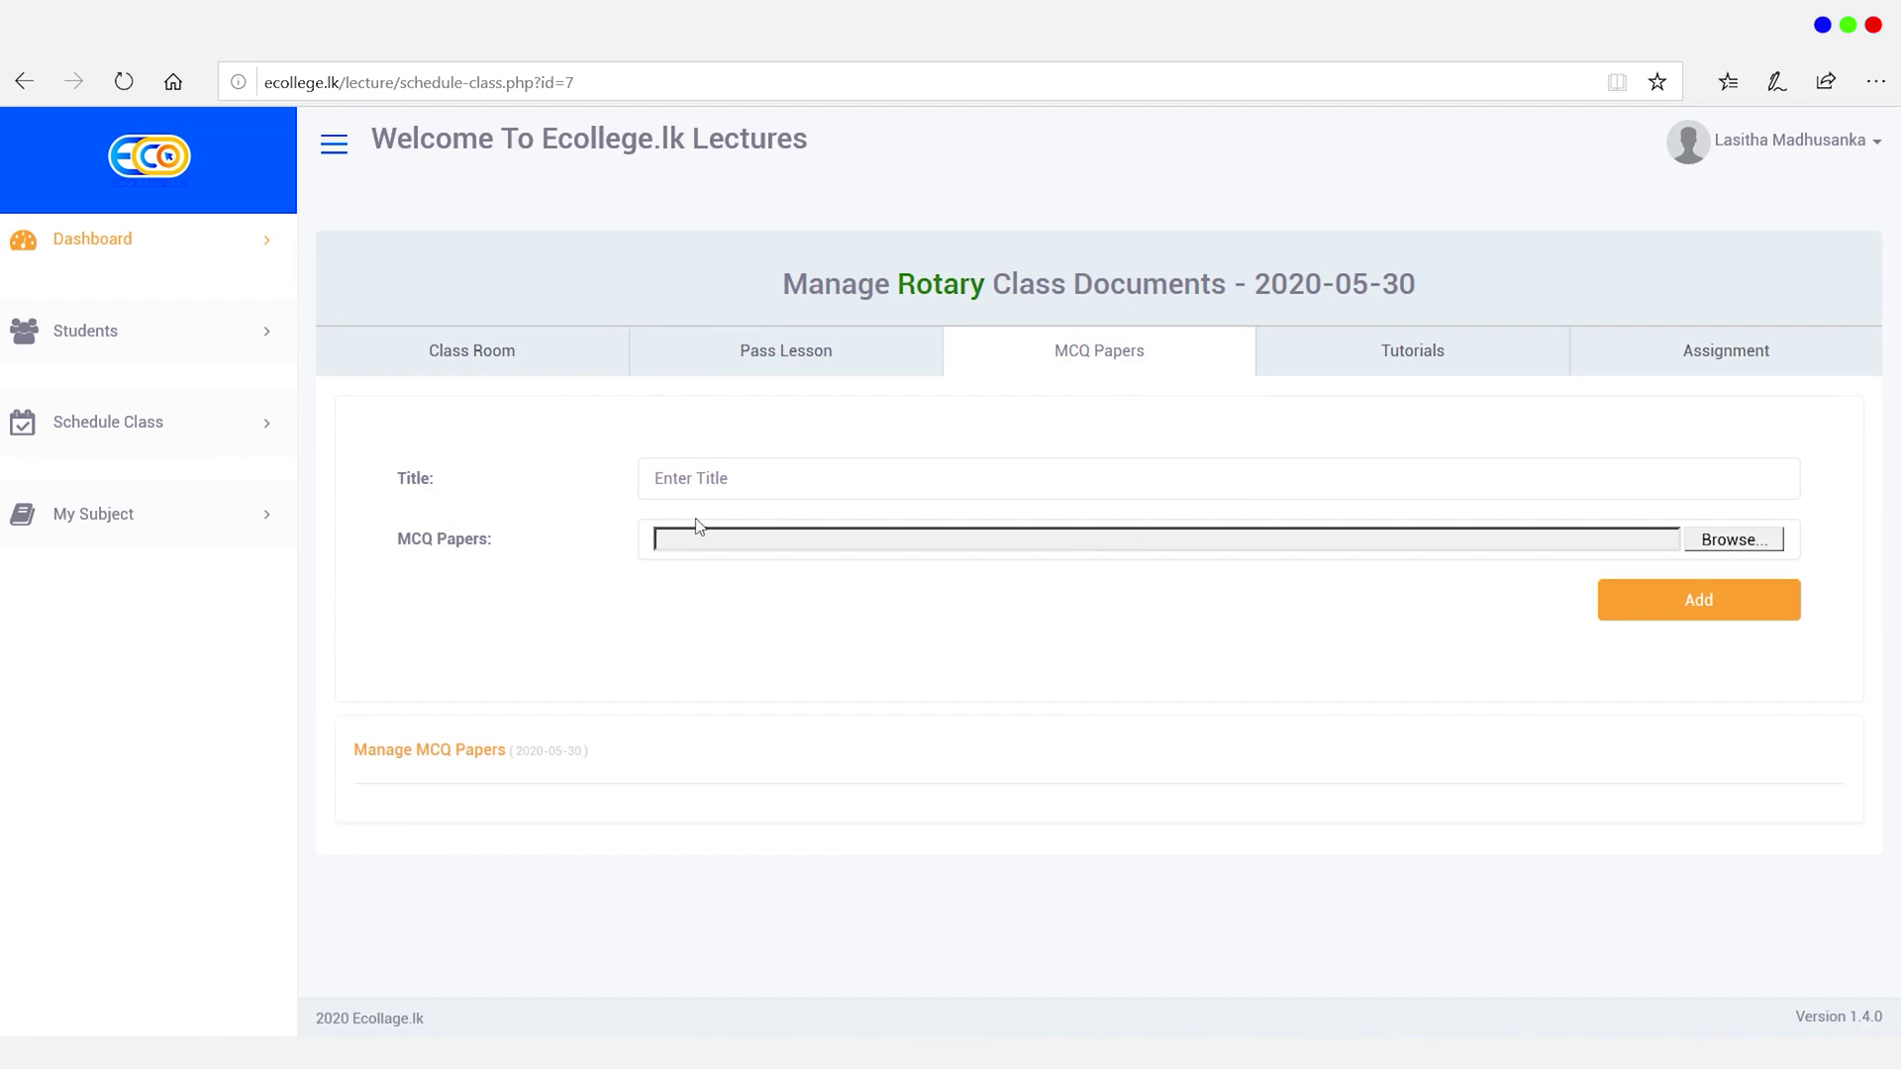
click(697, 484)
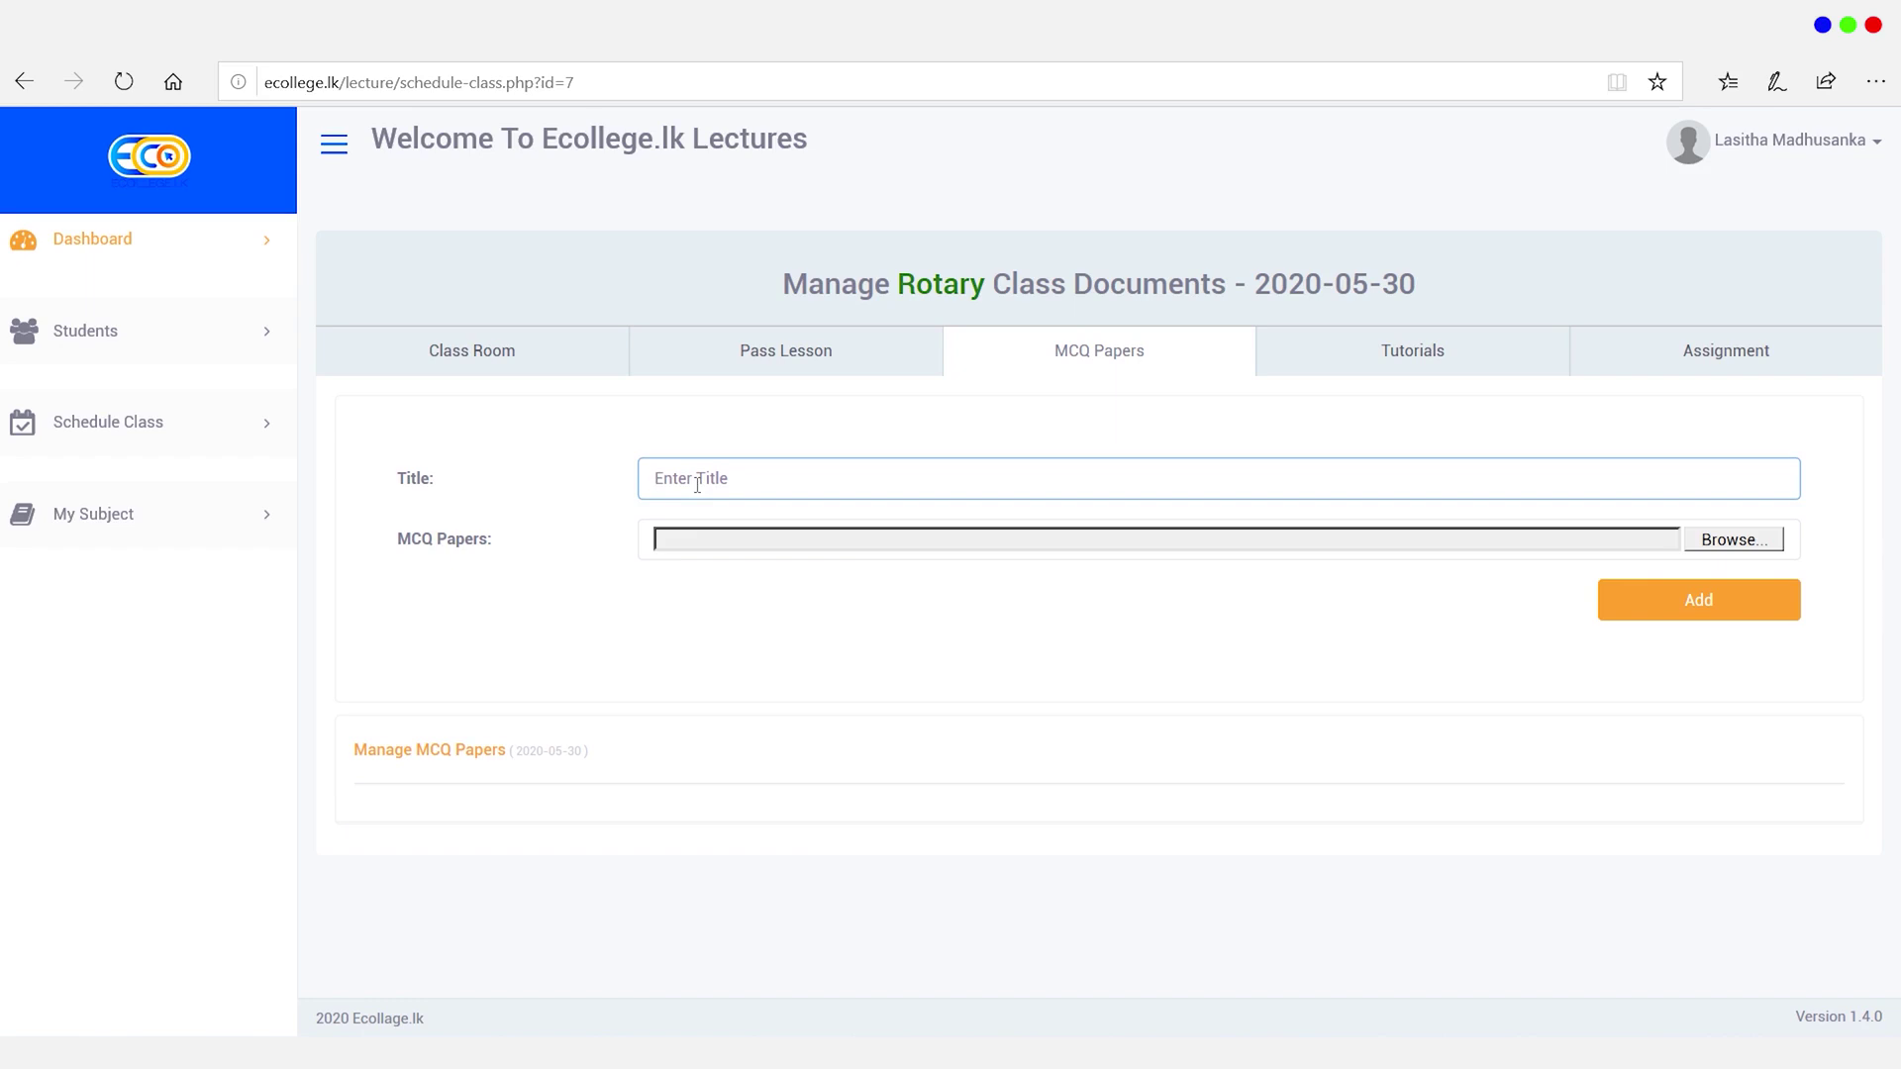
text(First Paper)
Step: View the Tutorials and Assignment sections, then go to the My Subject page
click(1418, 348)
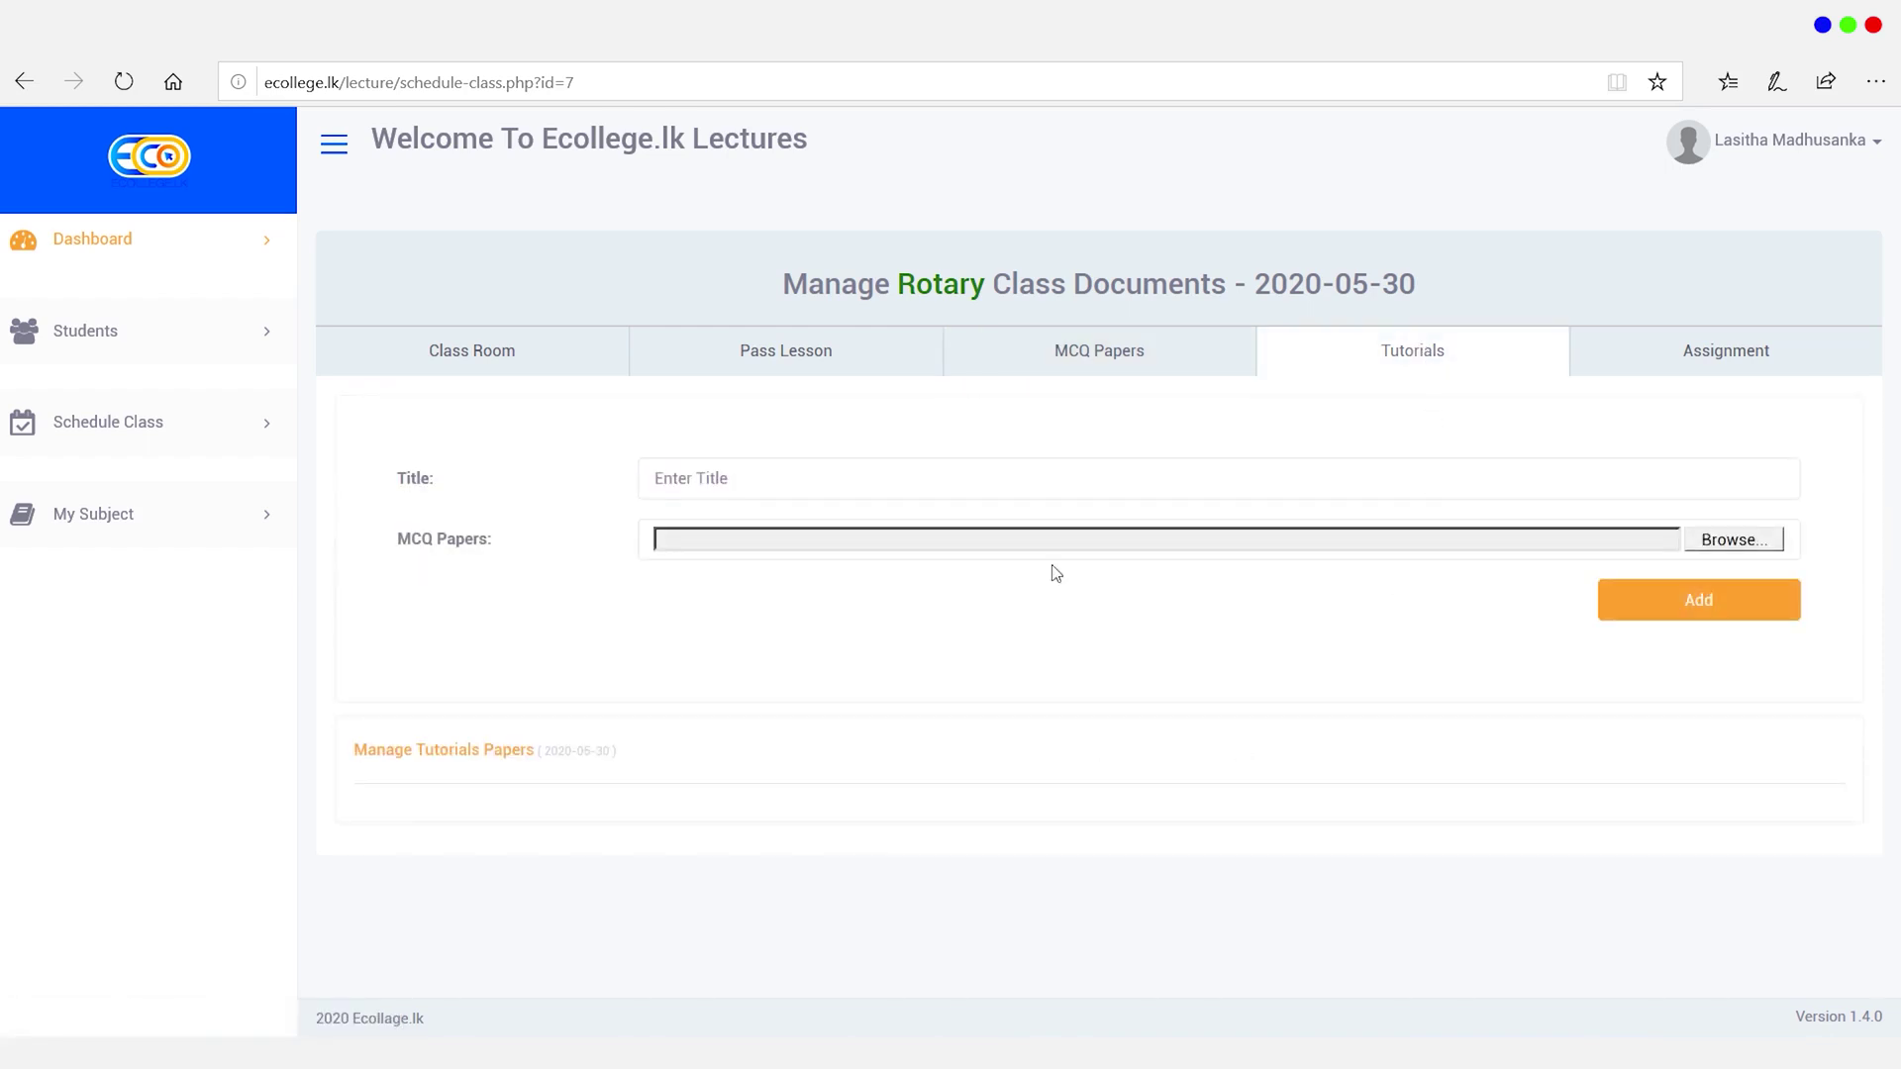
click(1673, 350)
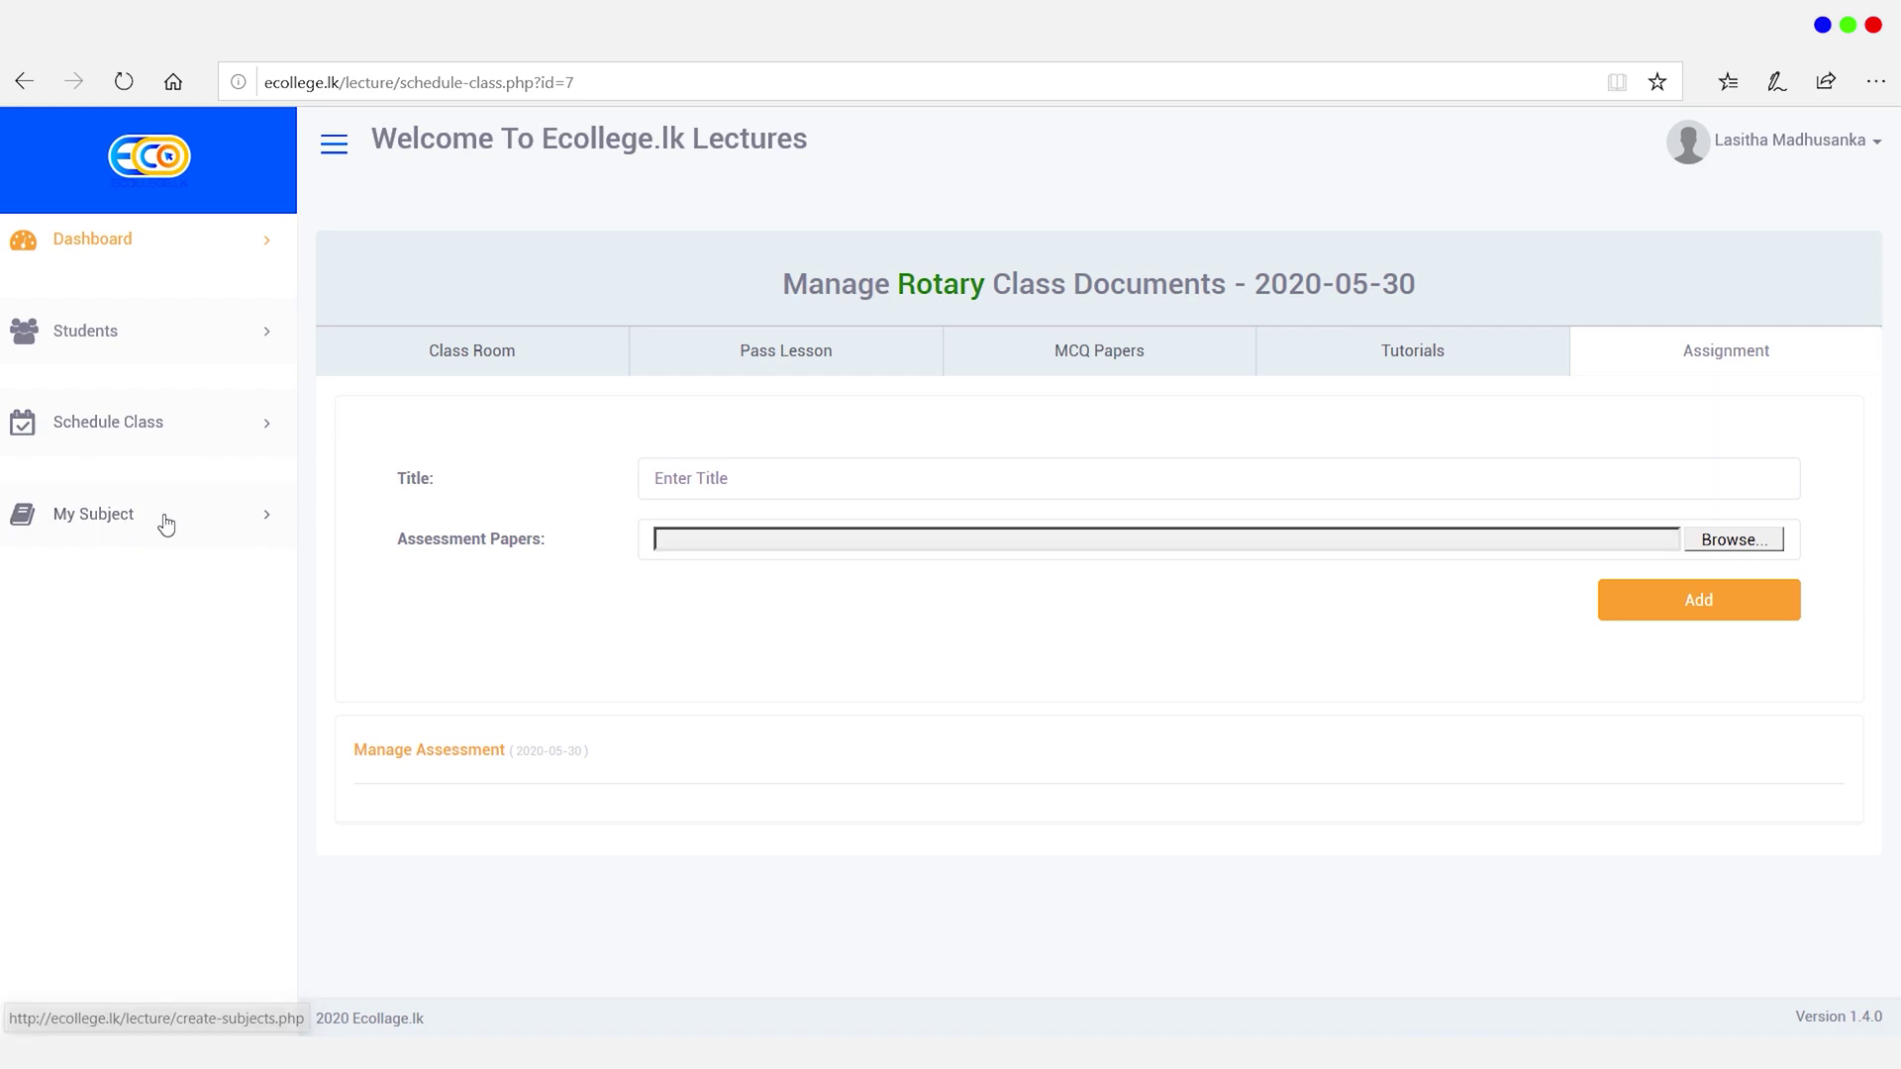
click(107, 532)
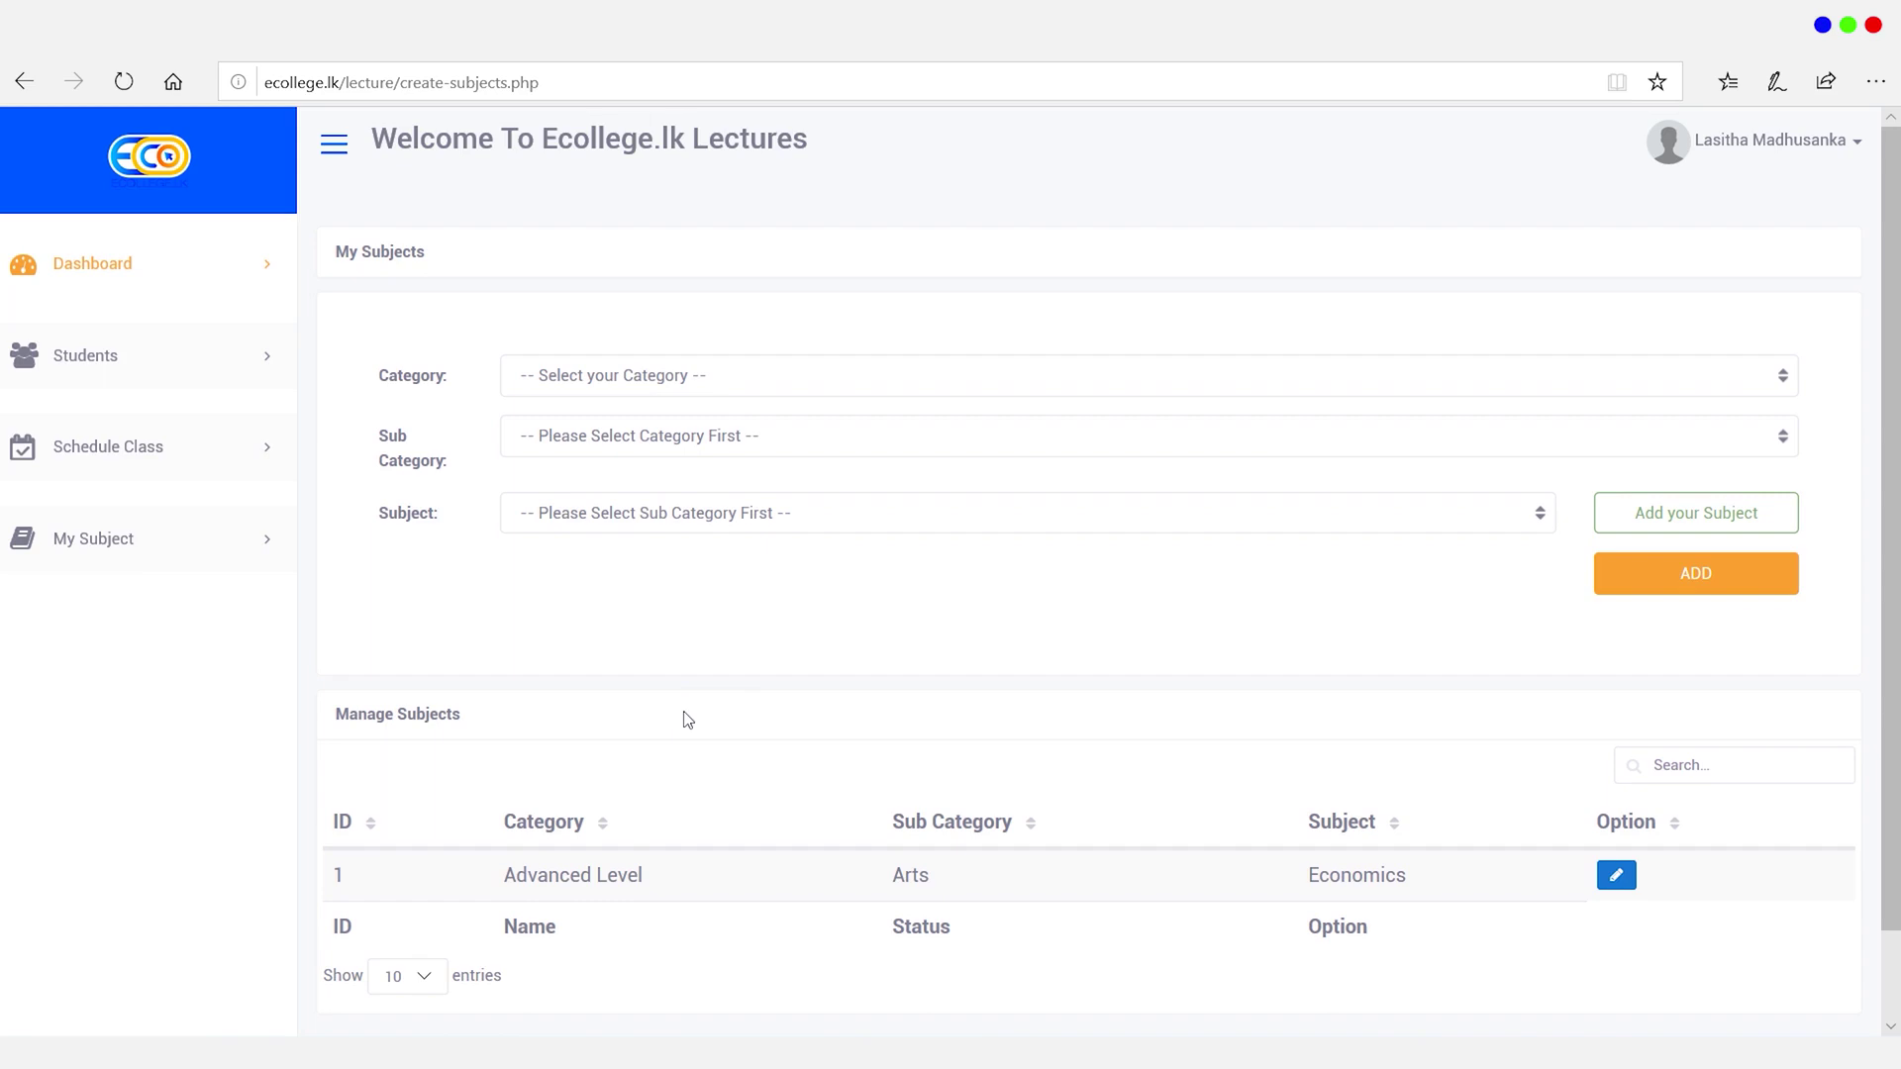
Step: Add Geography as a subject under Advanced Level, Arts
click(686, 373)
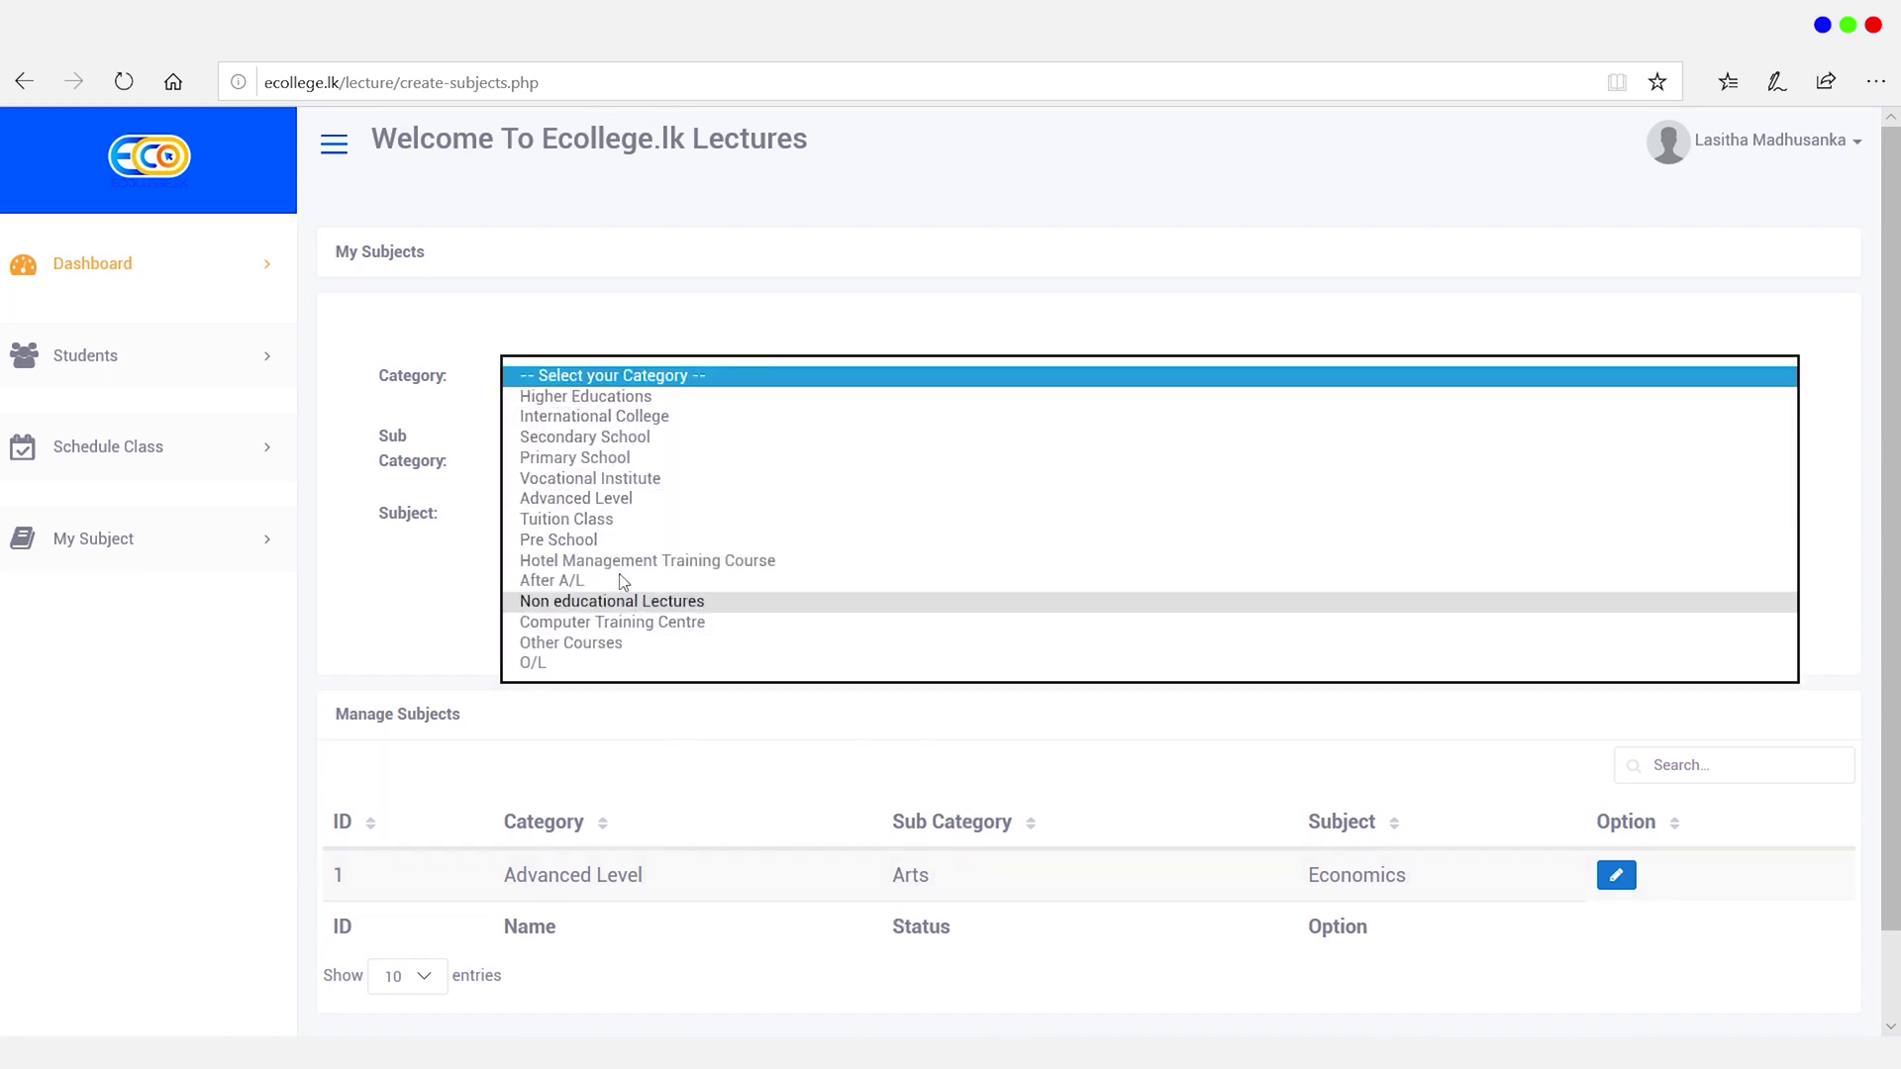
click(618, 500)
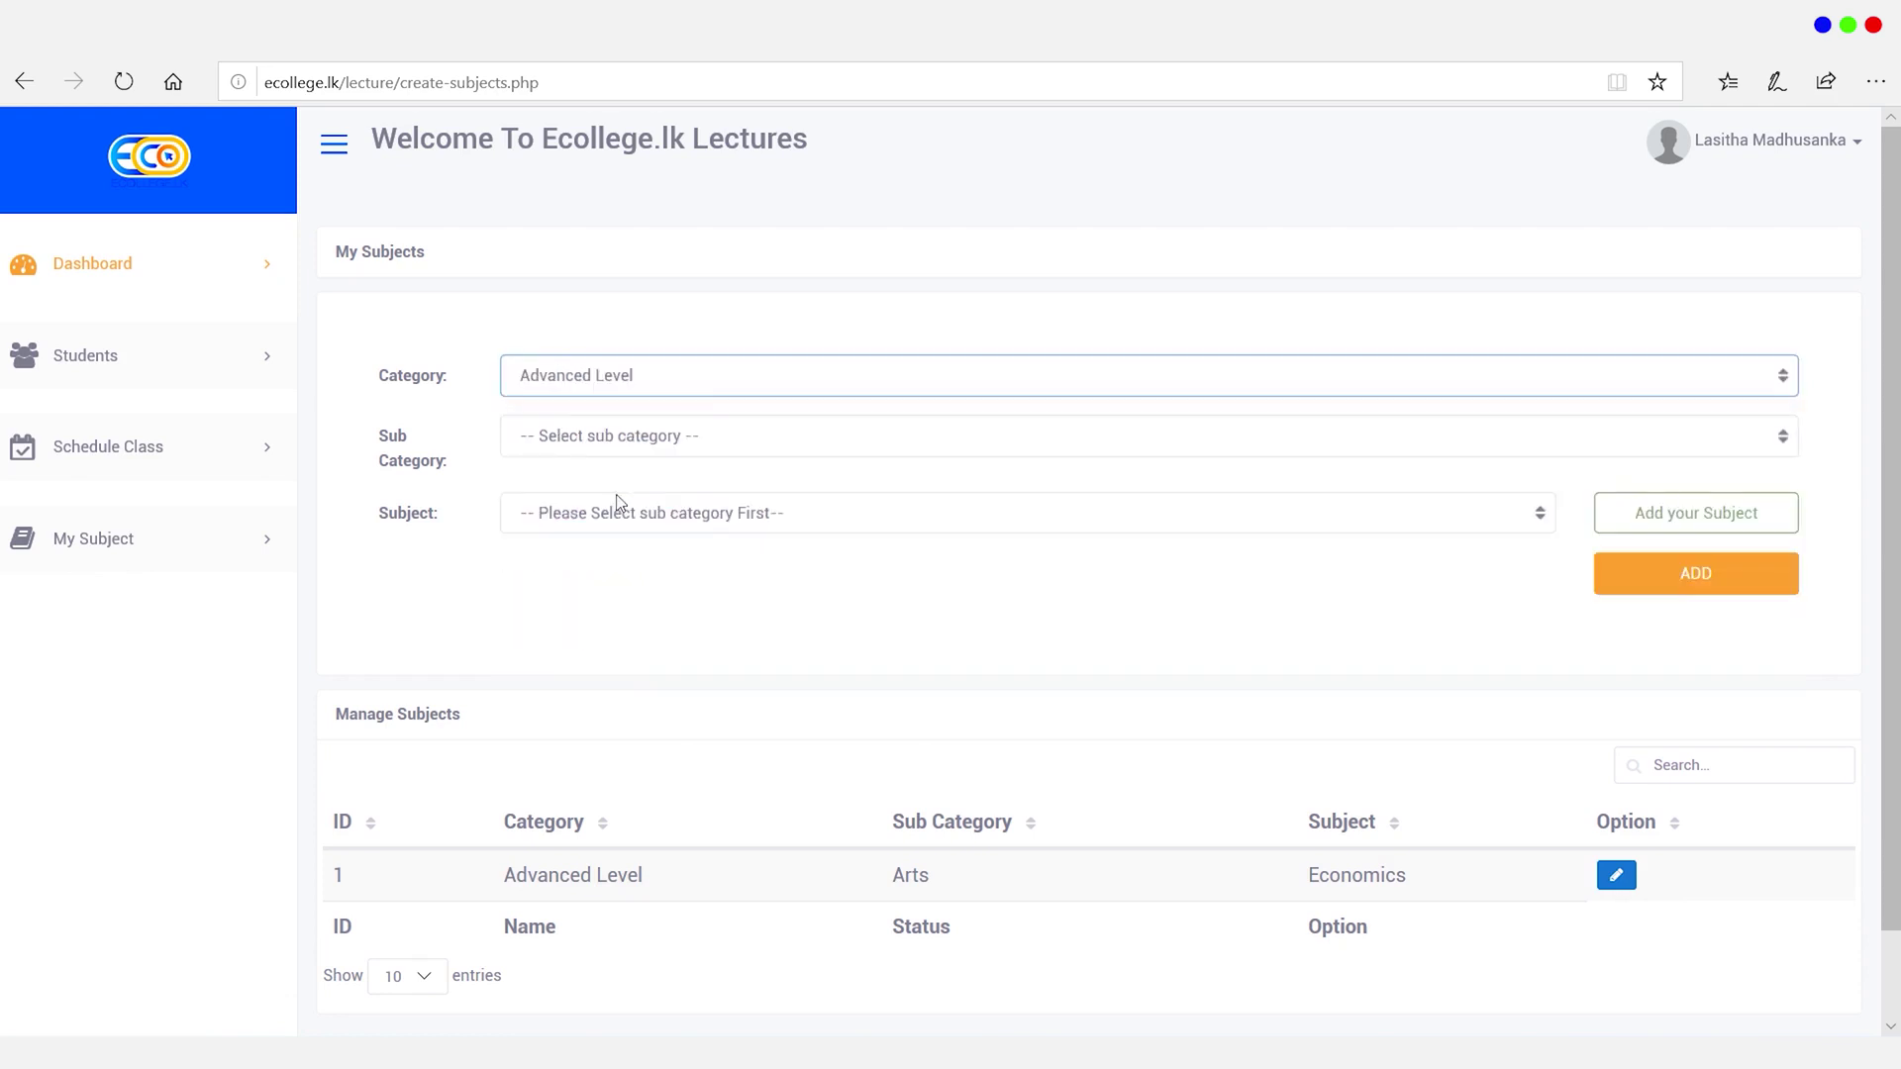
click(640, 449)
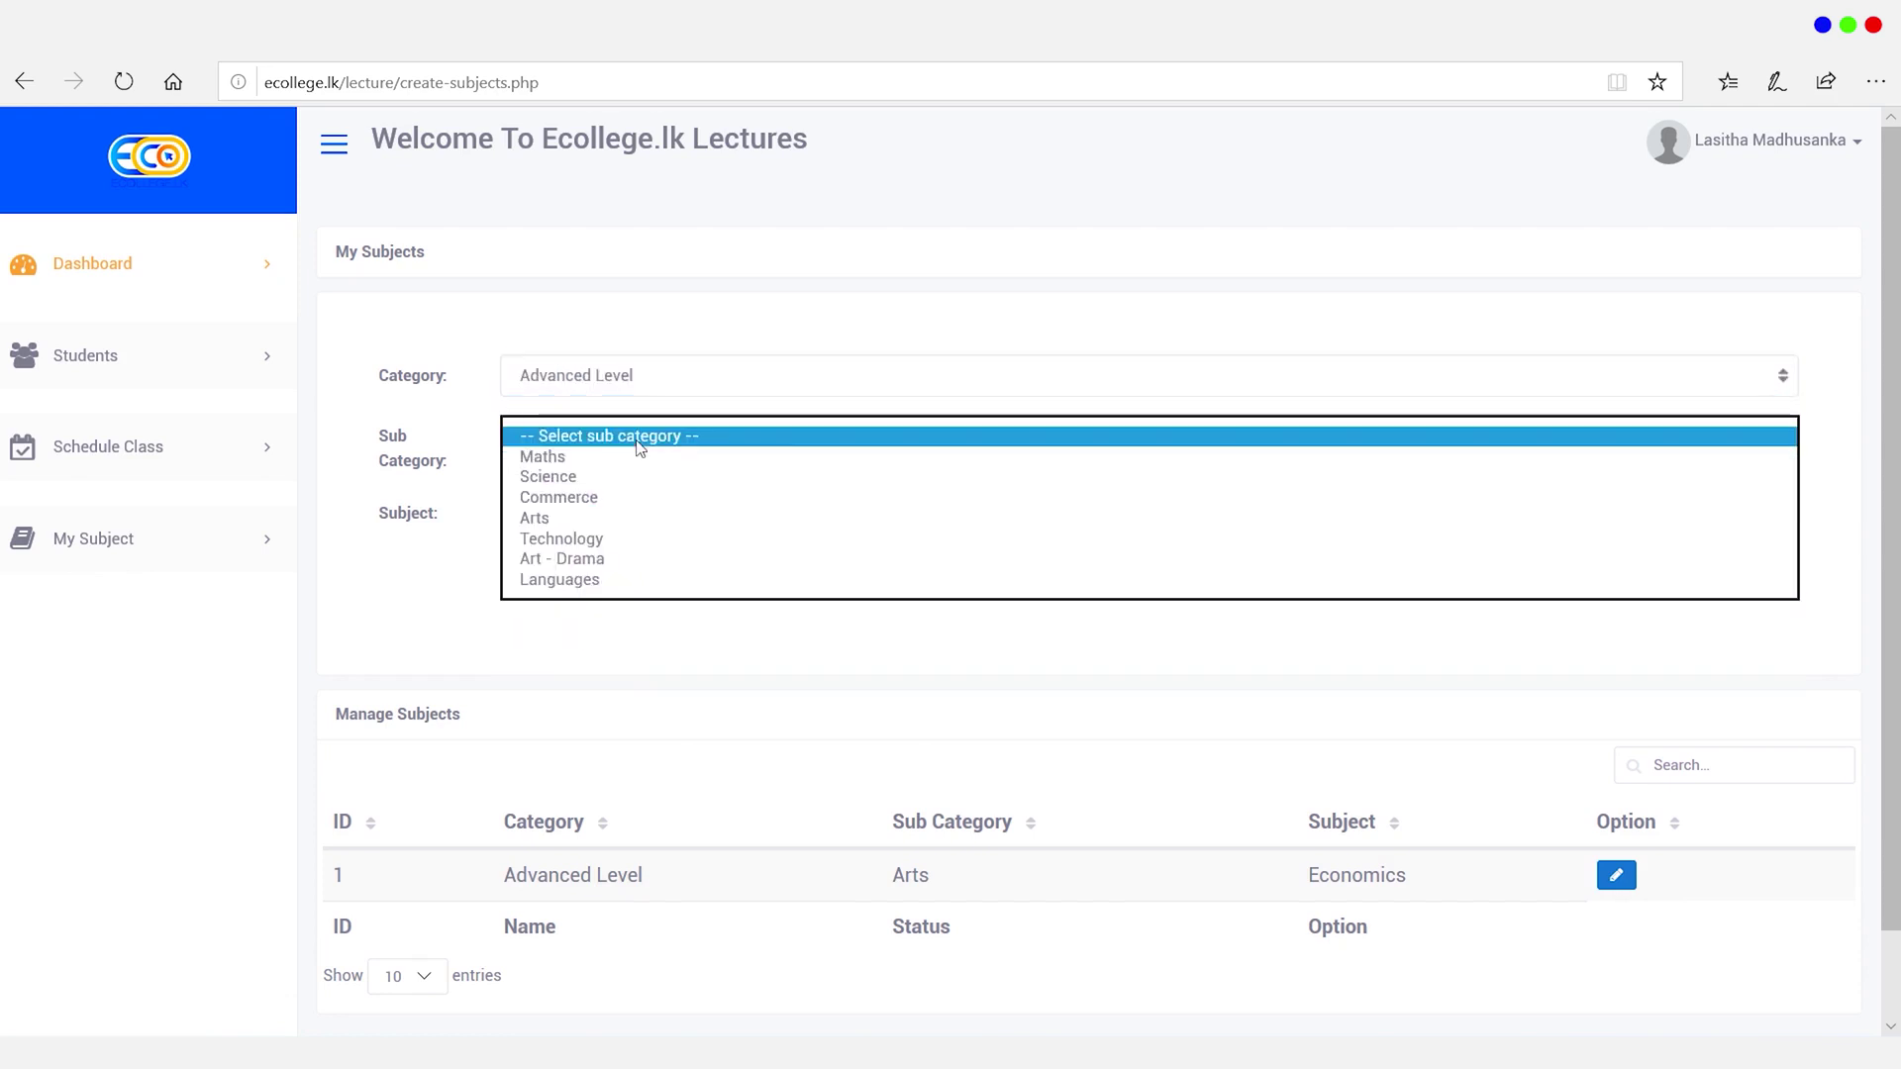
click(575, 520)
click(602, 513)
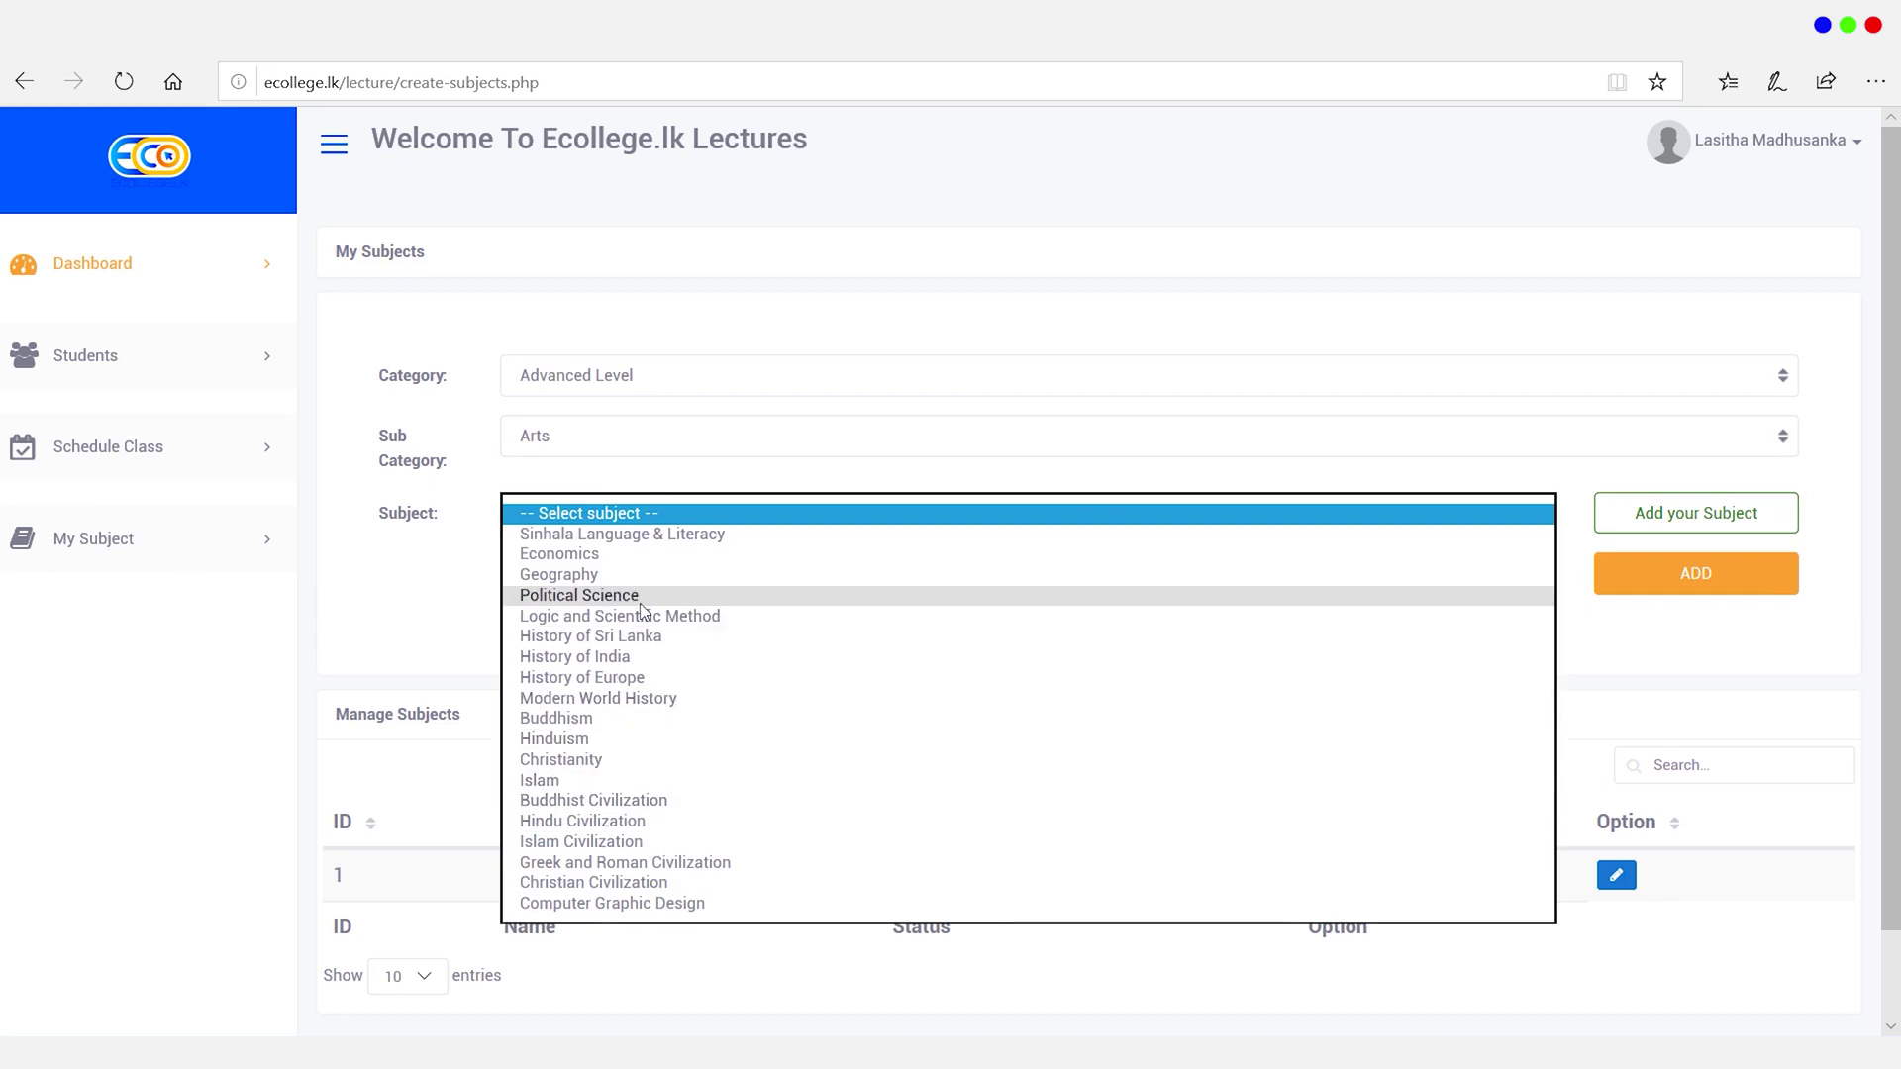
click(589, 578)
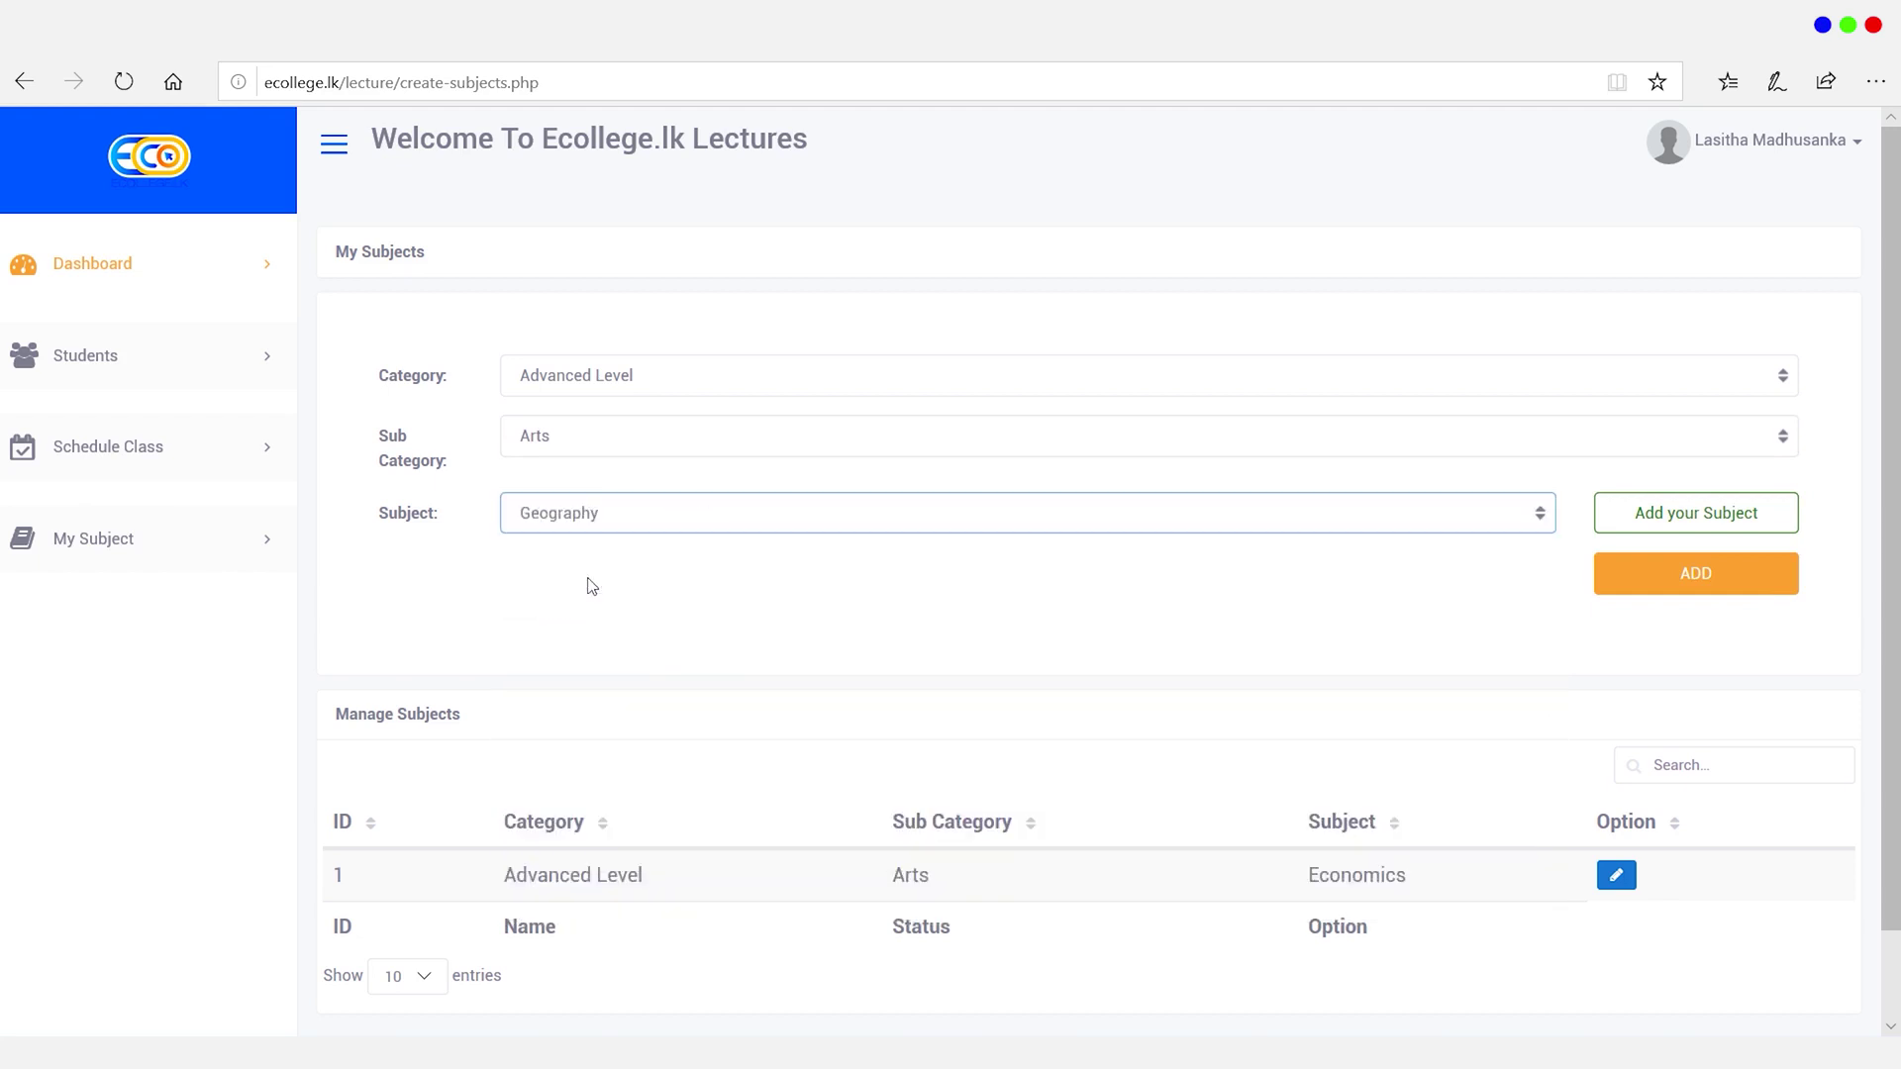
click(1668, 584)
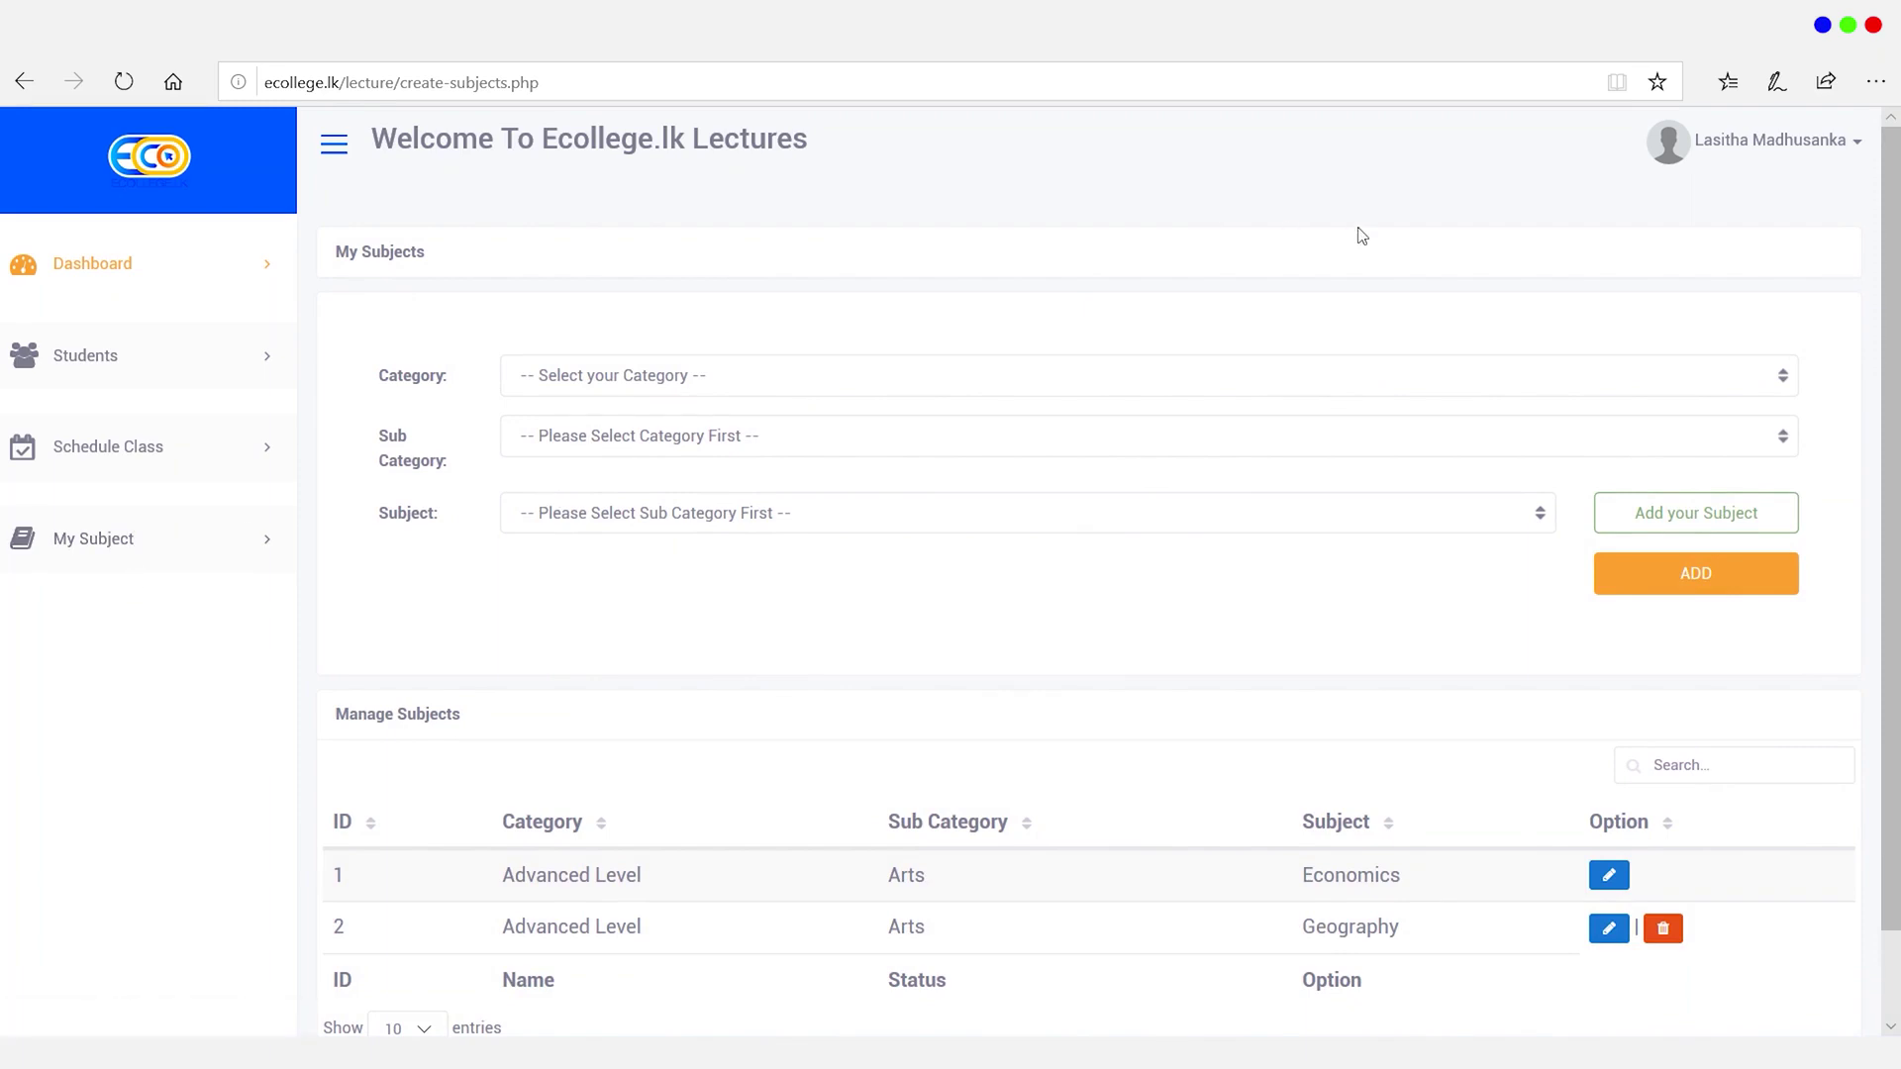
Step: Open the lecturer profile and untick Tamil, leaving Sinhala and English as teaching mediums
click(1786, 151)
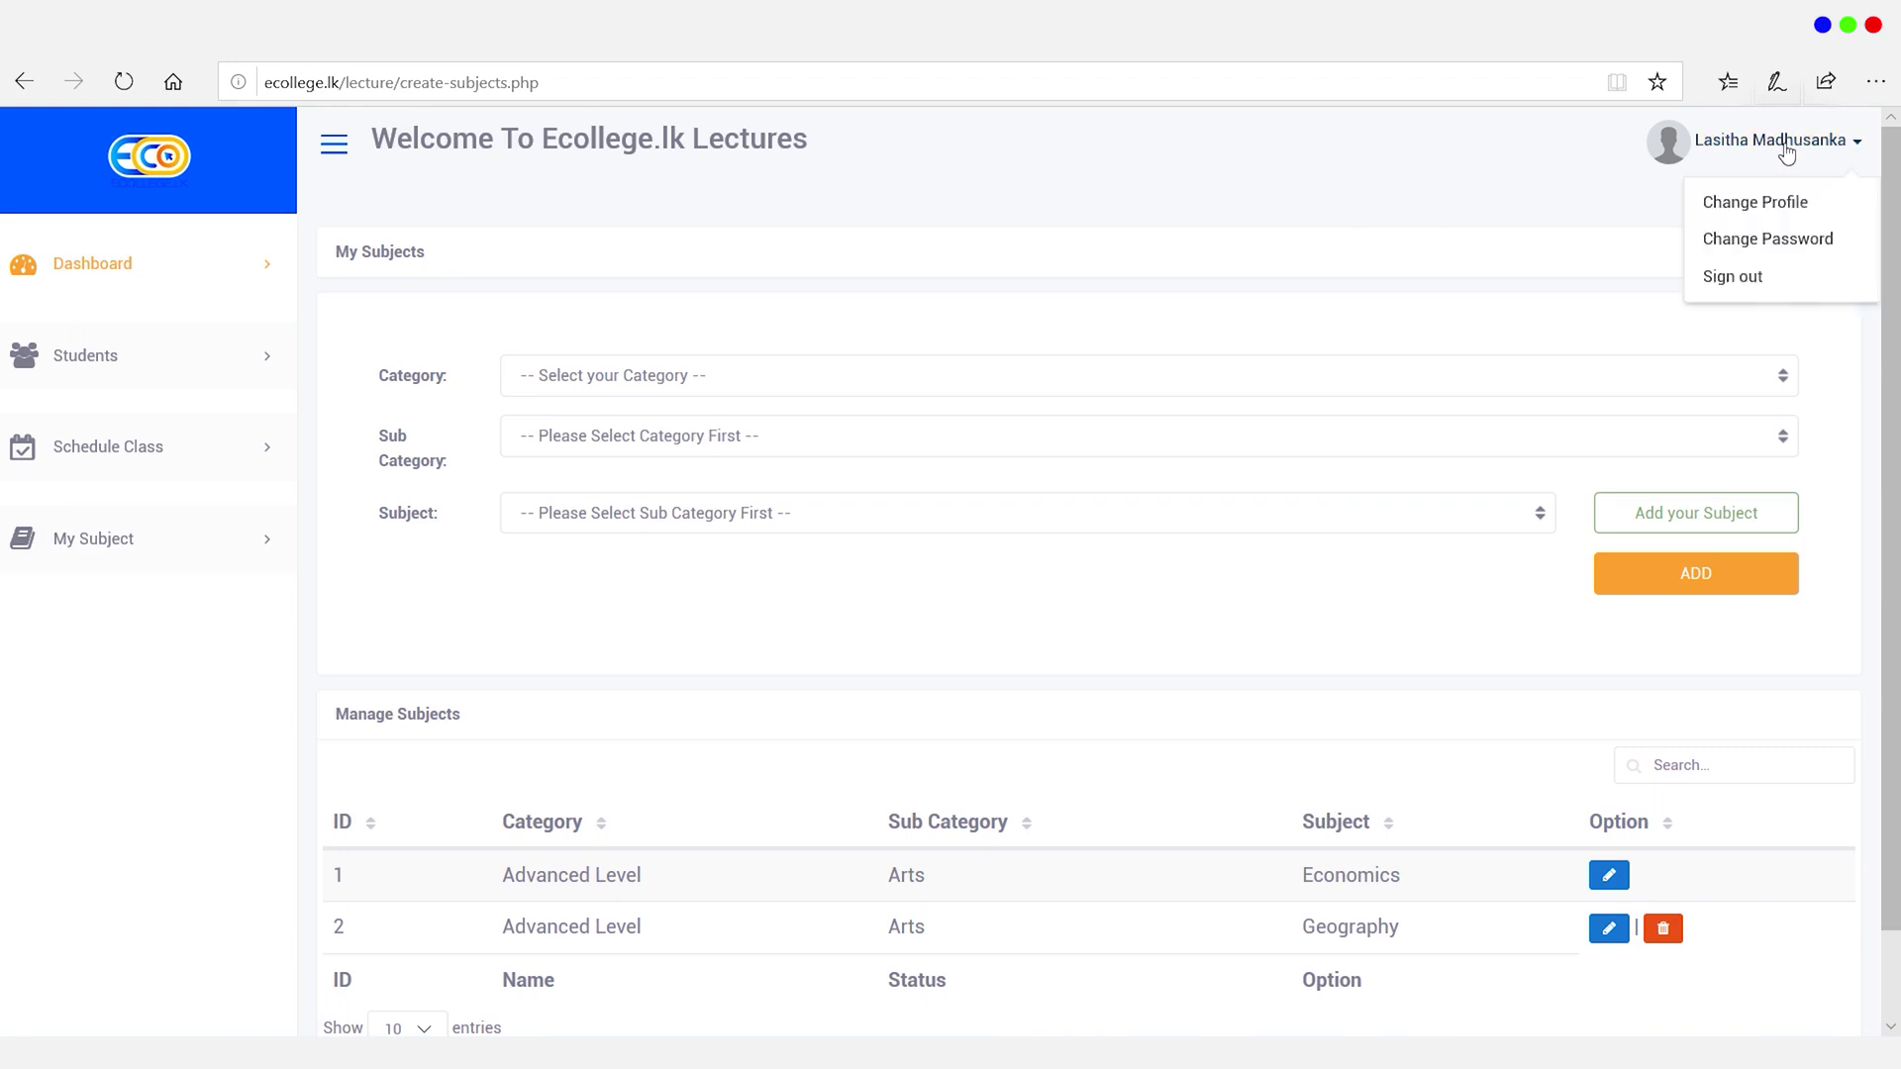
click(1783, 216)
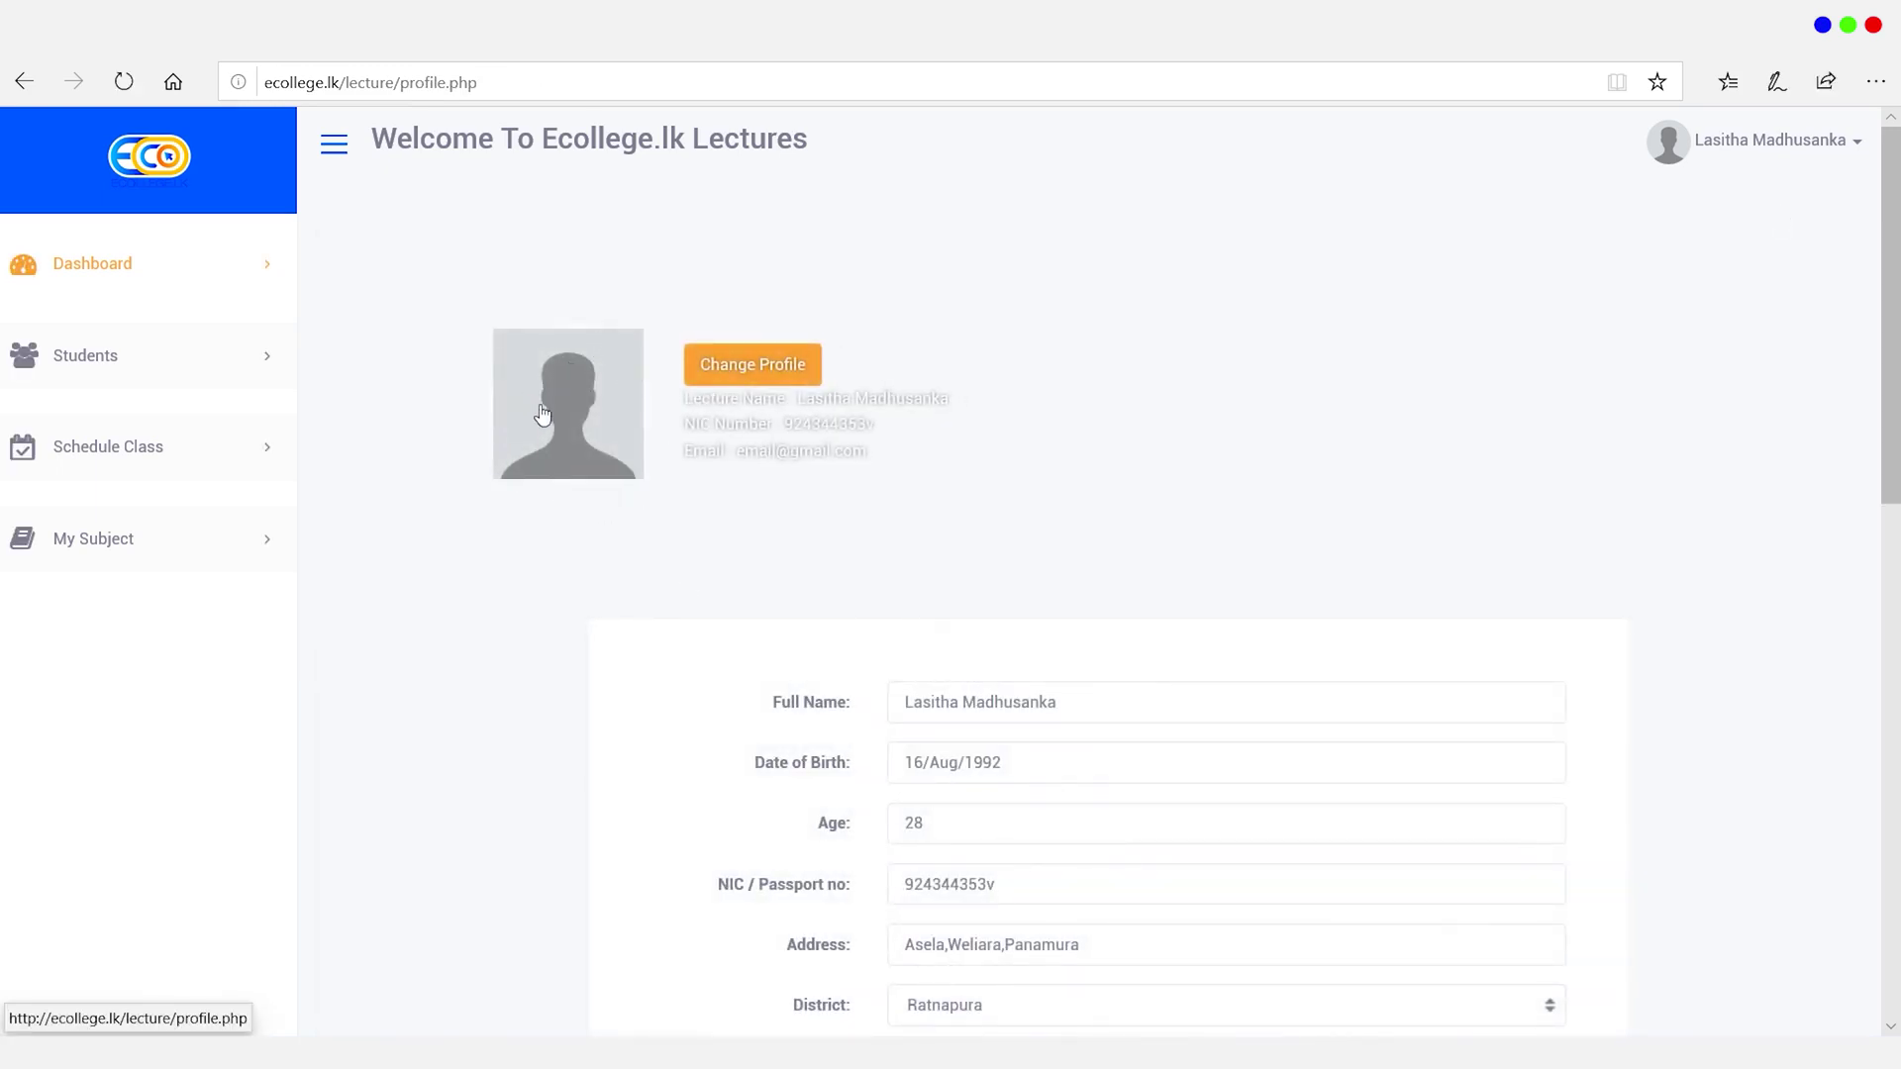
scroll(1861, 703, down, 8)
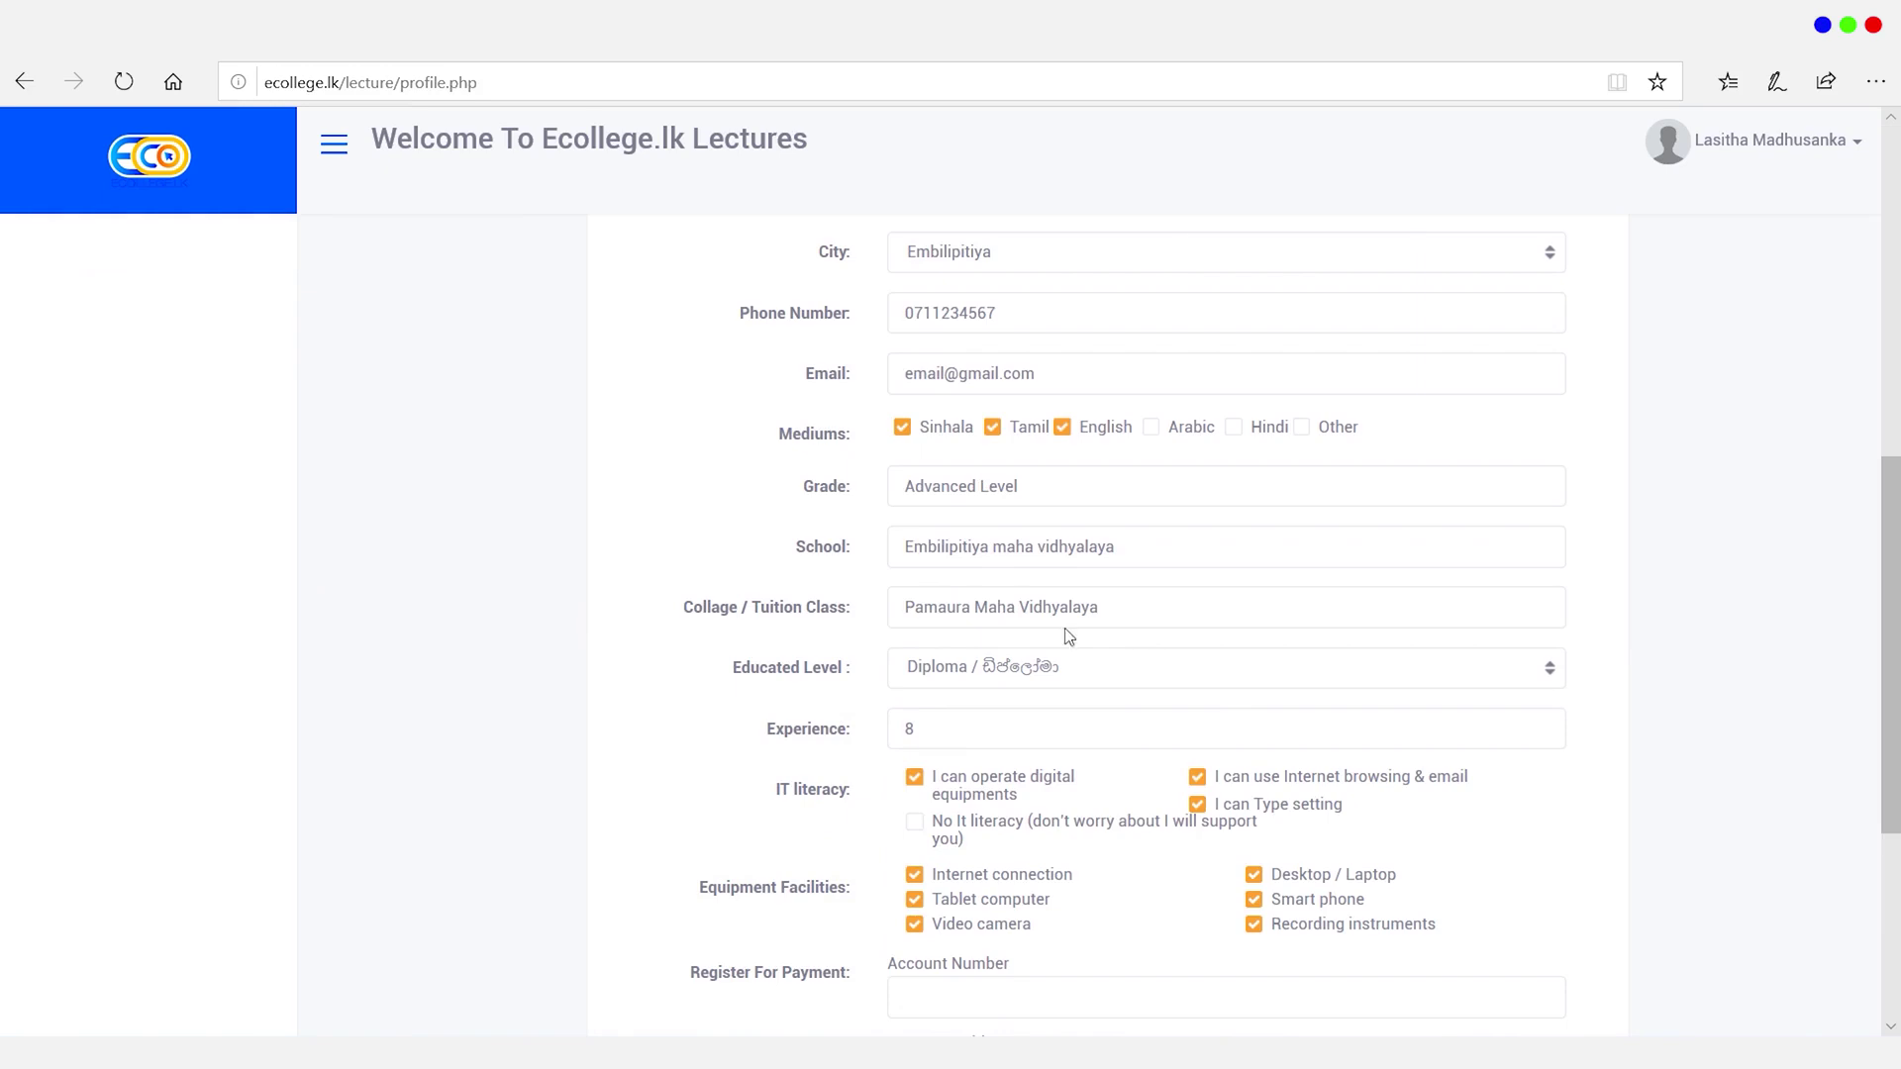
drag(935, 376, 871, 374)
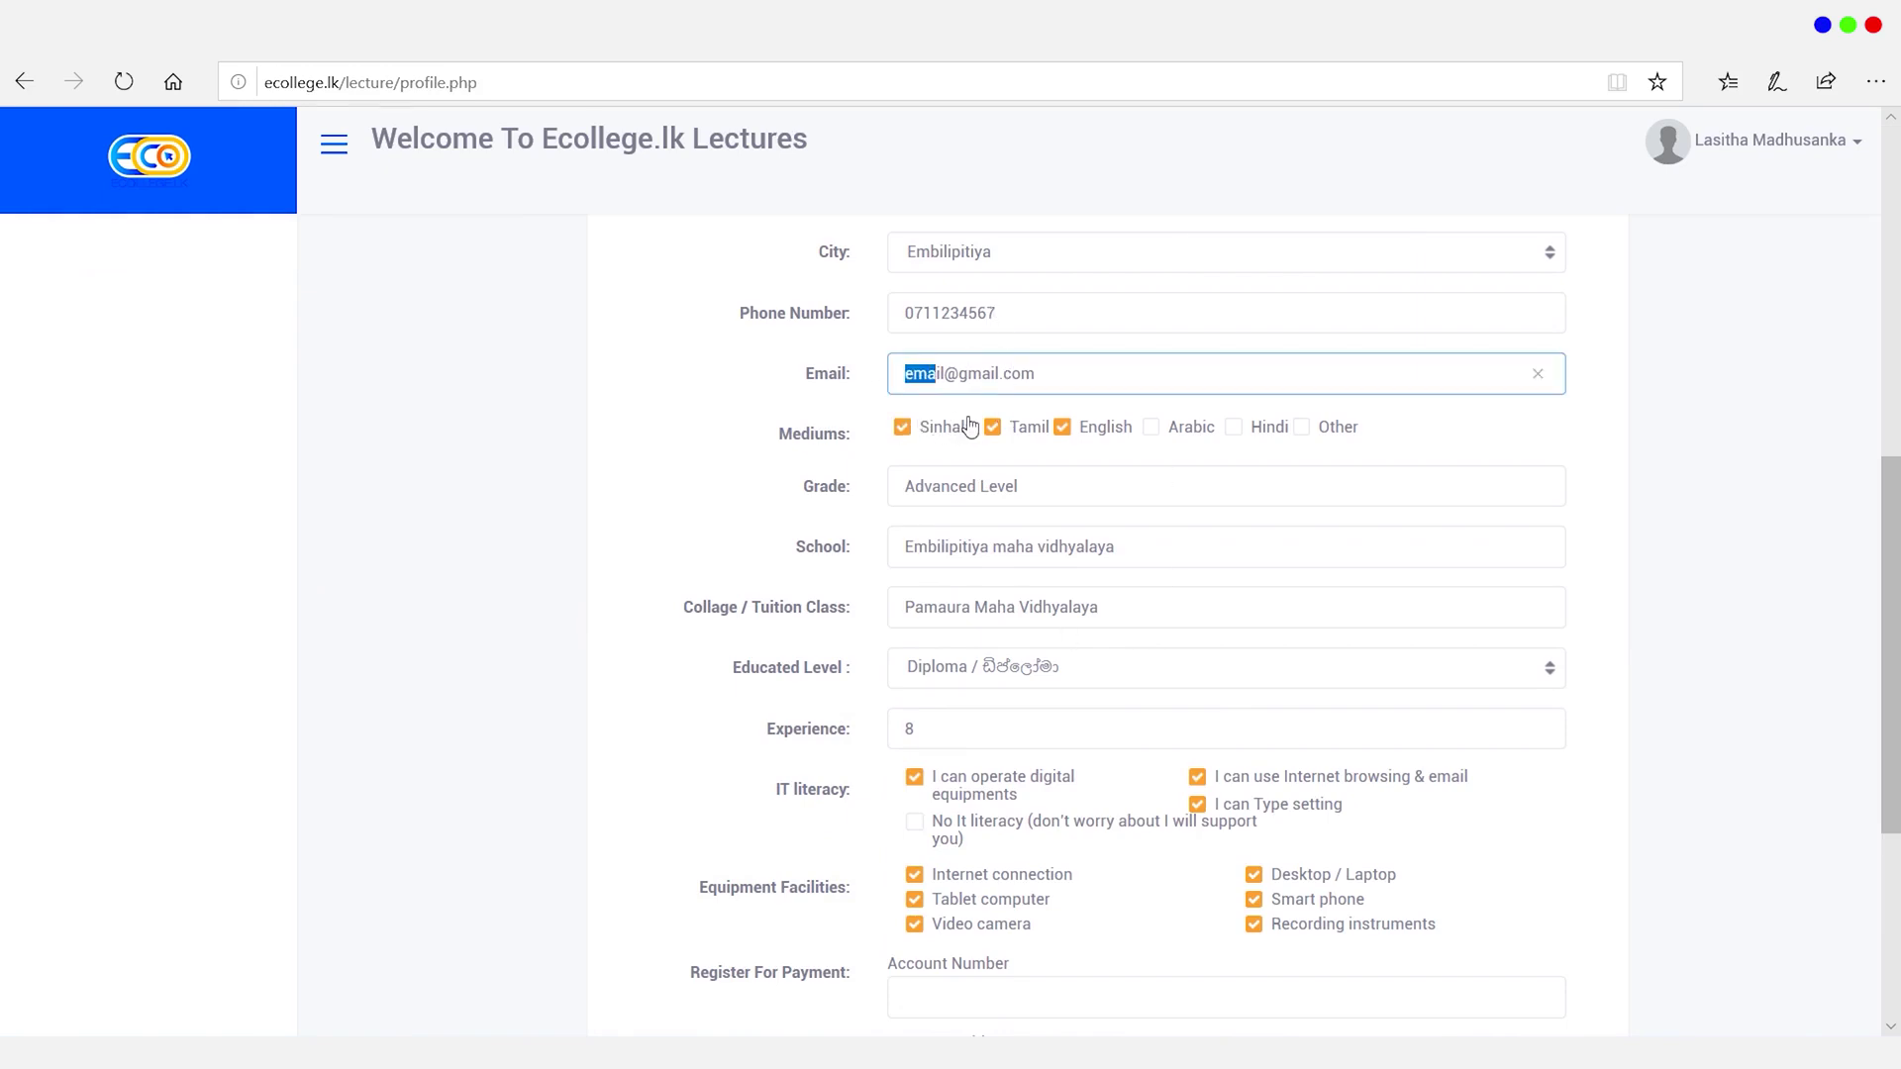
click(990, 429)
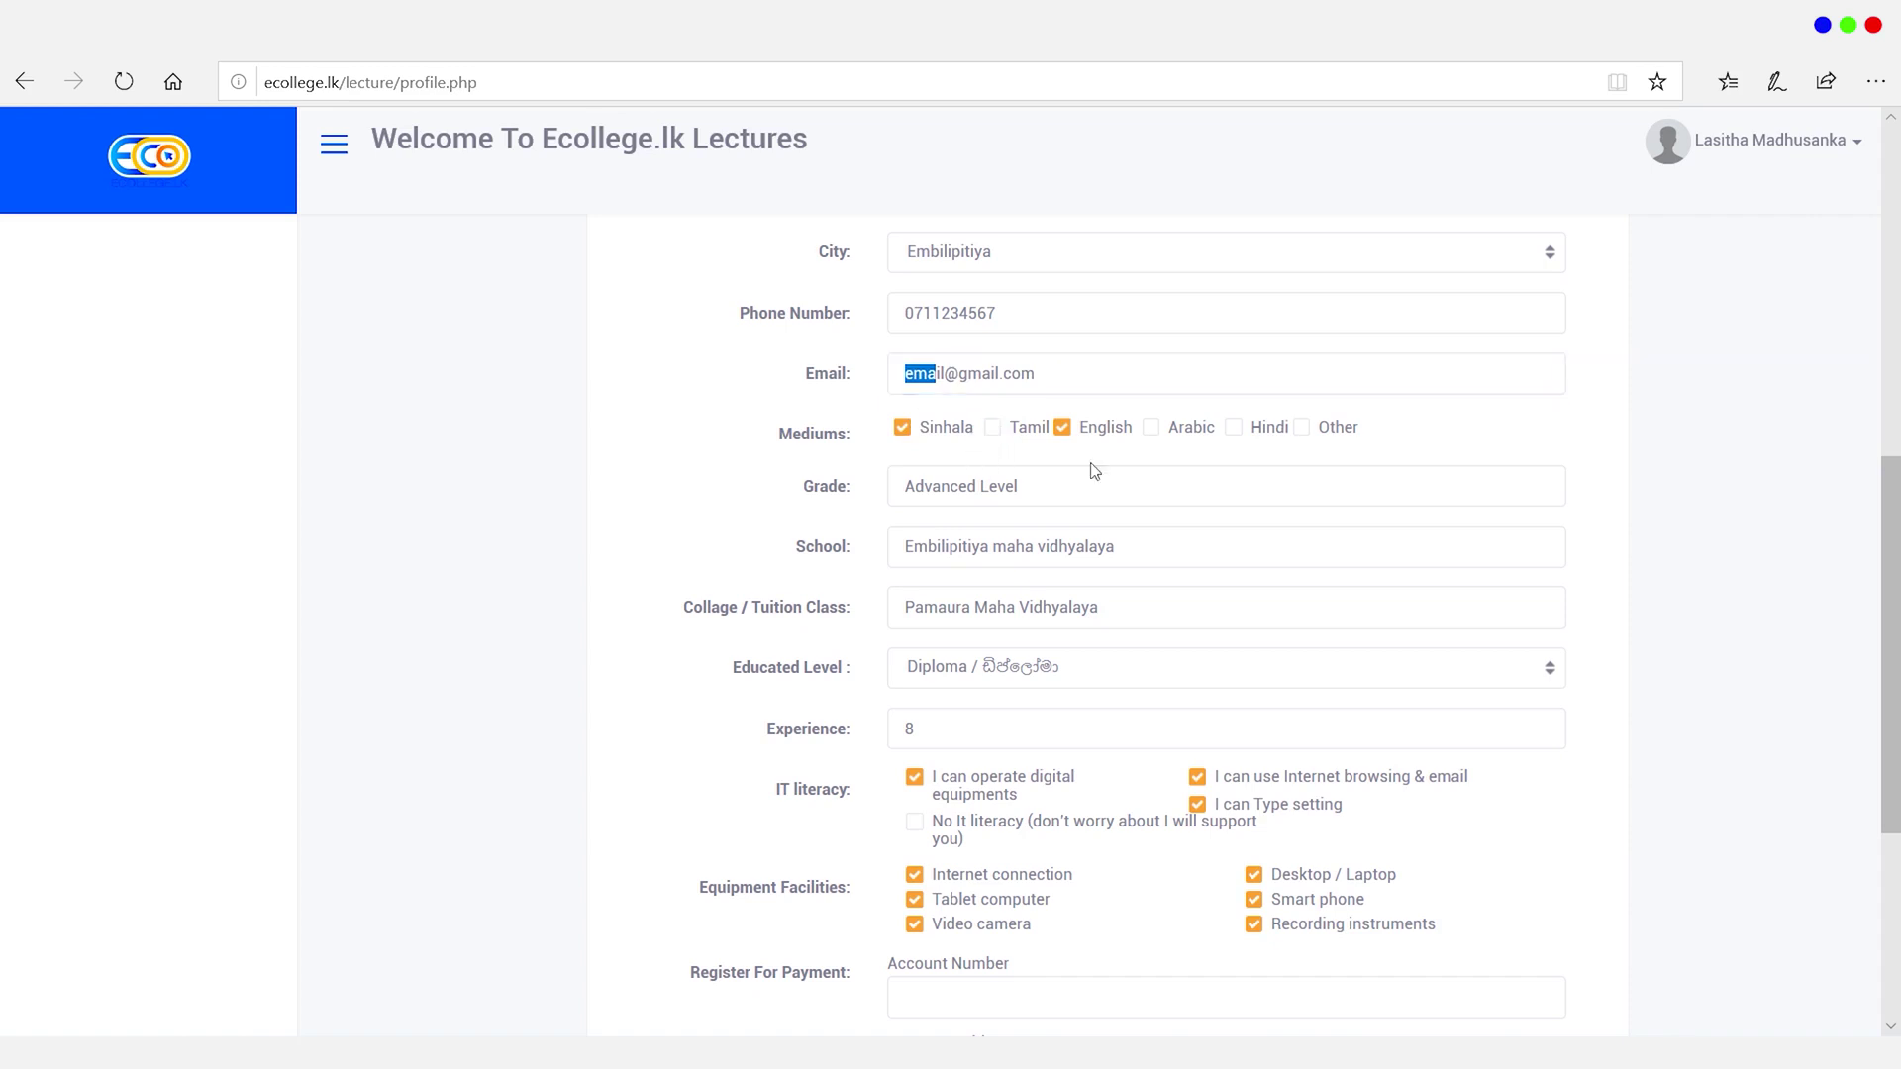
scroll(931, 891, down, 3)
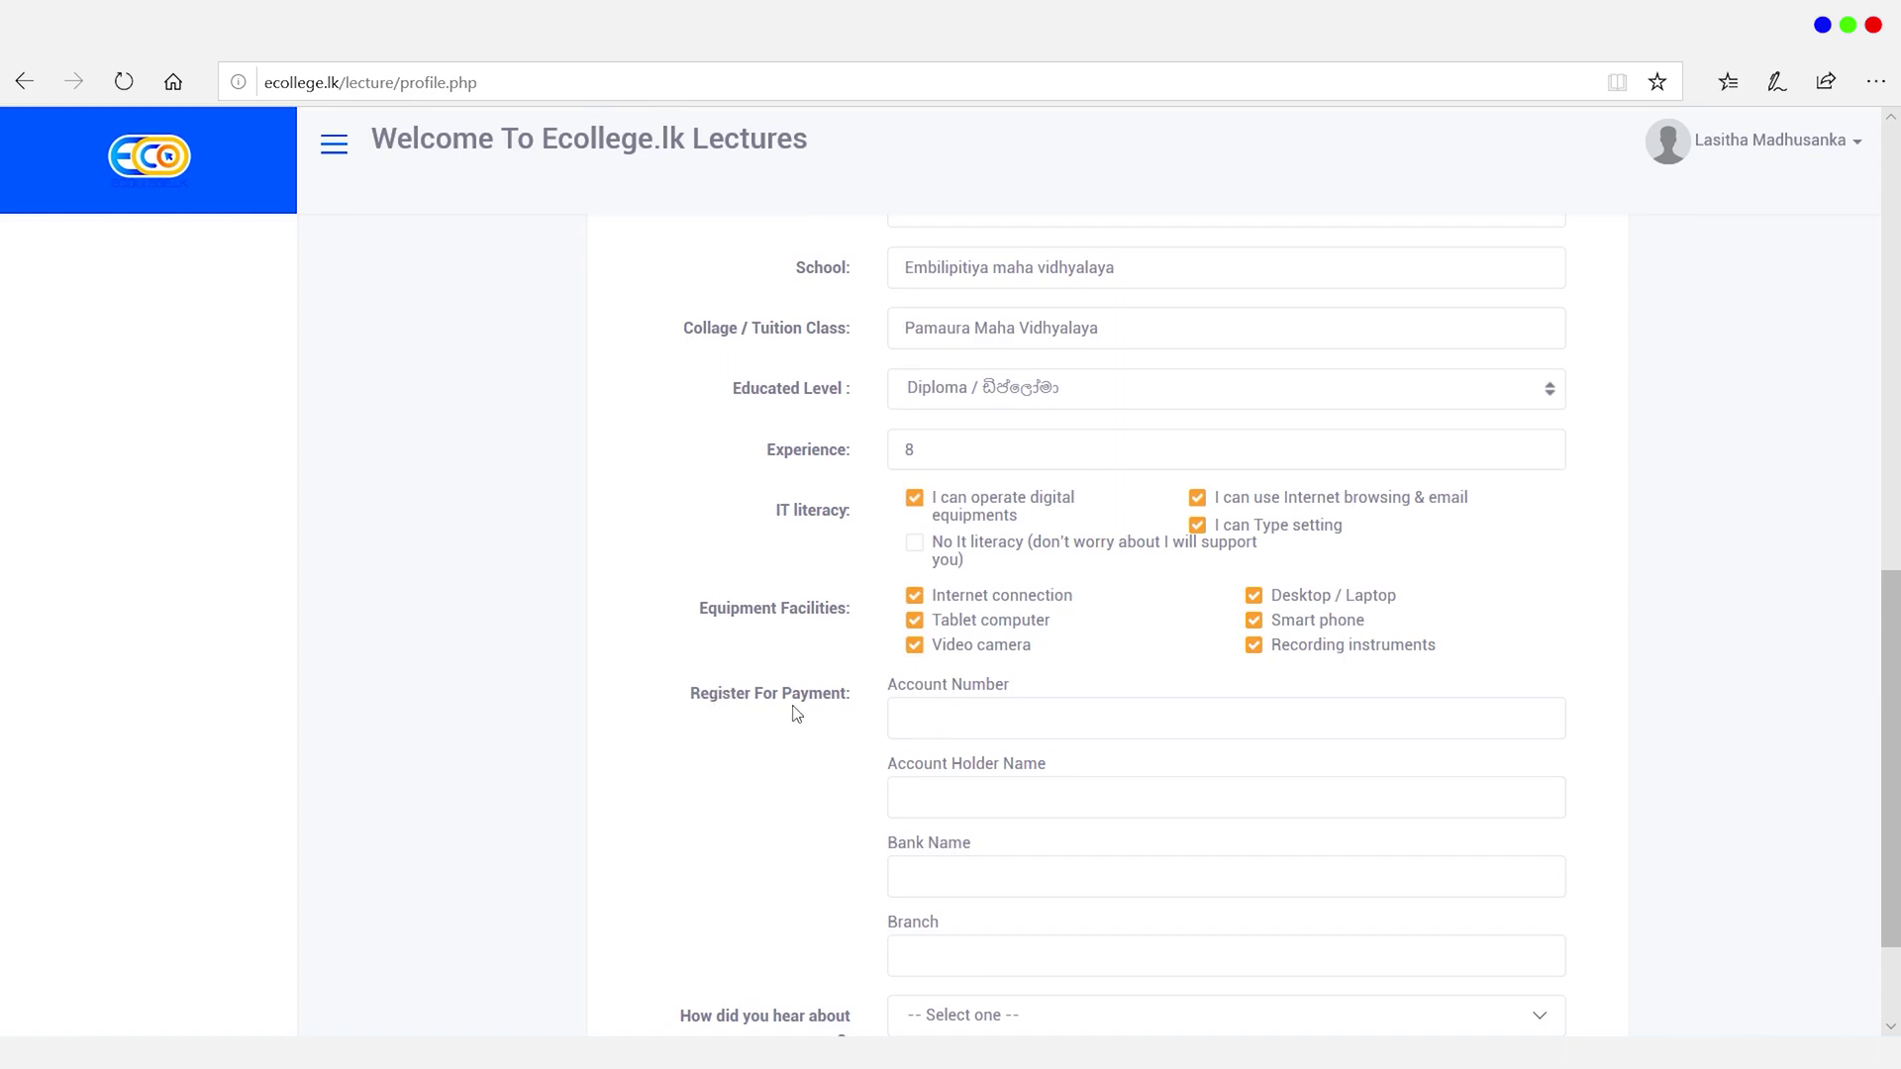
Step: Enter the payment account number and the account holder's name
click(943, 722)
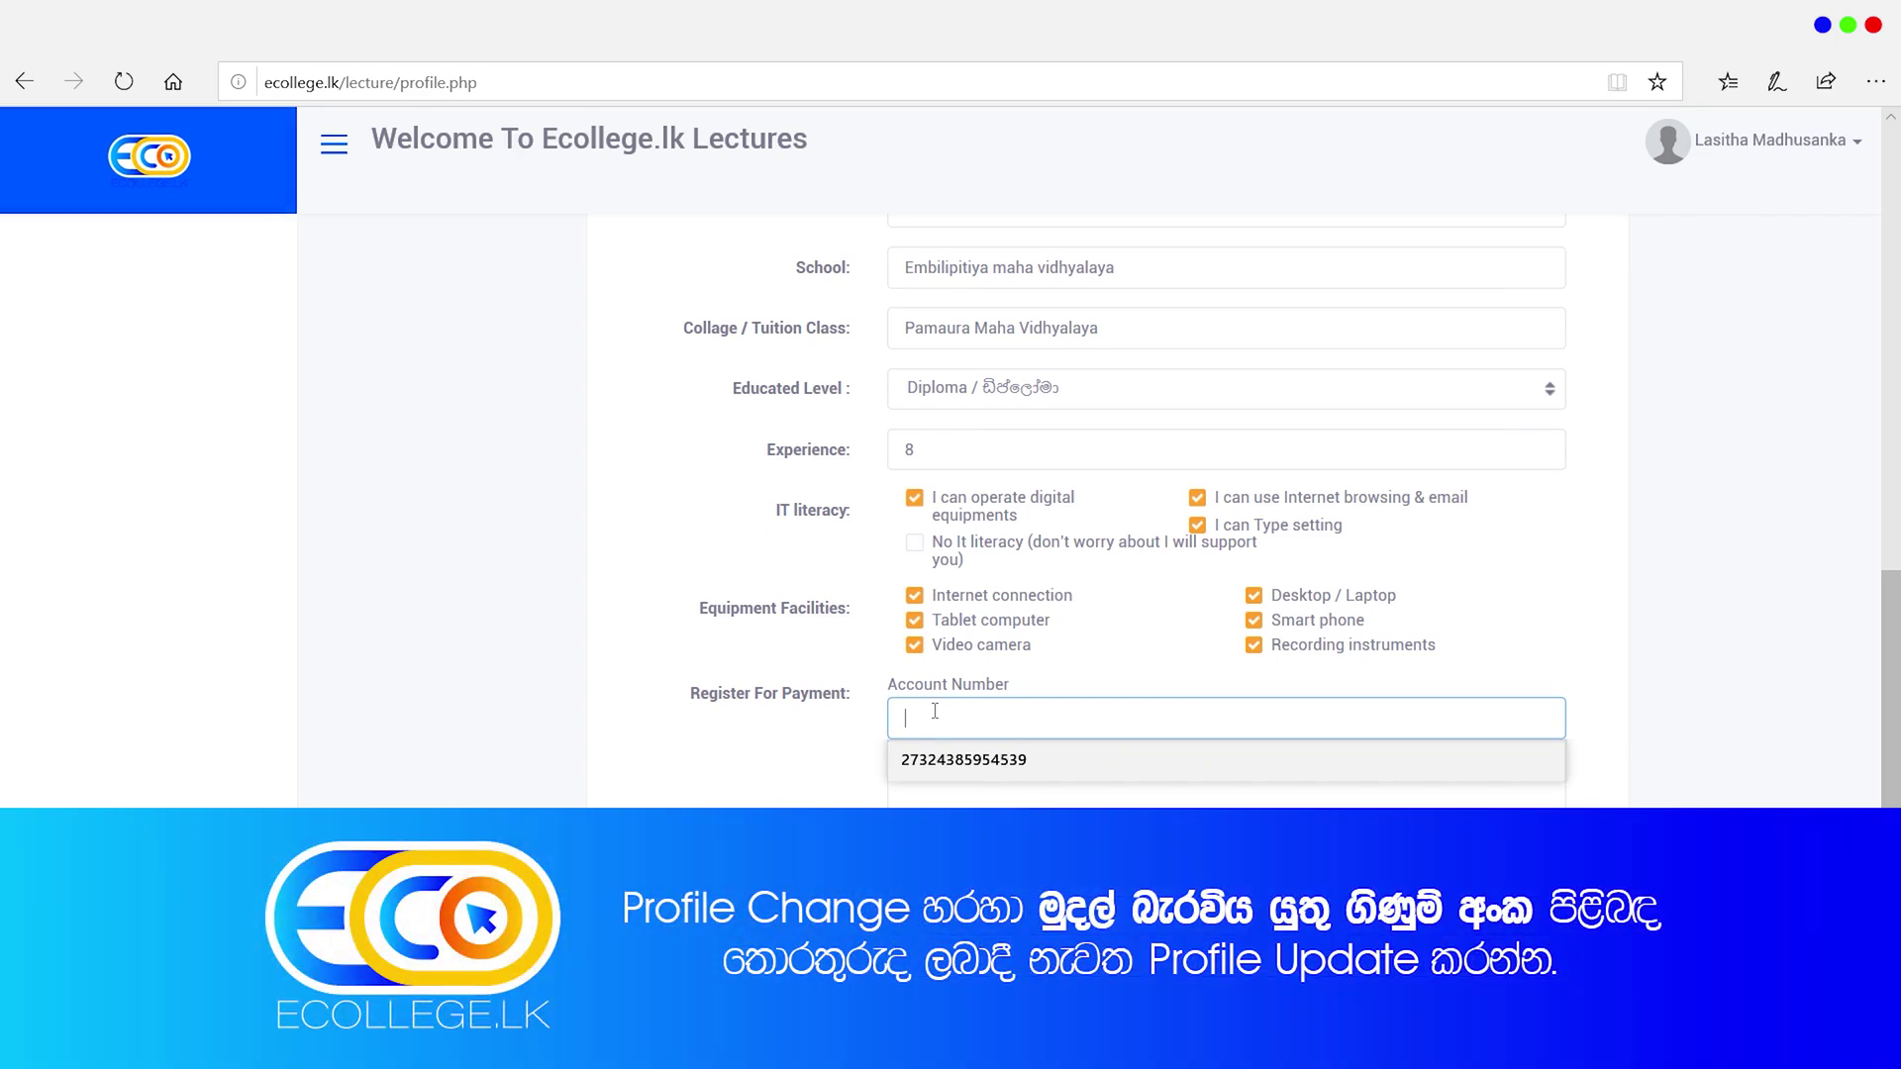
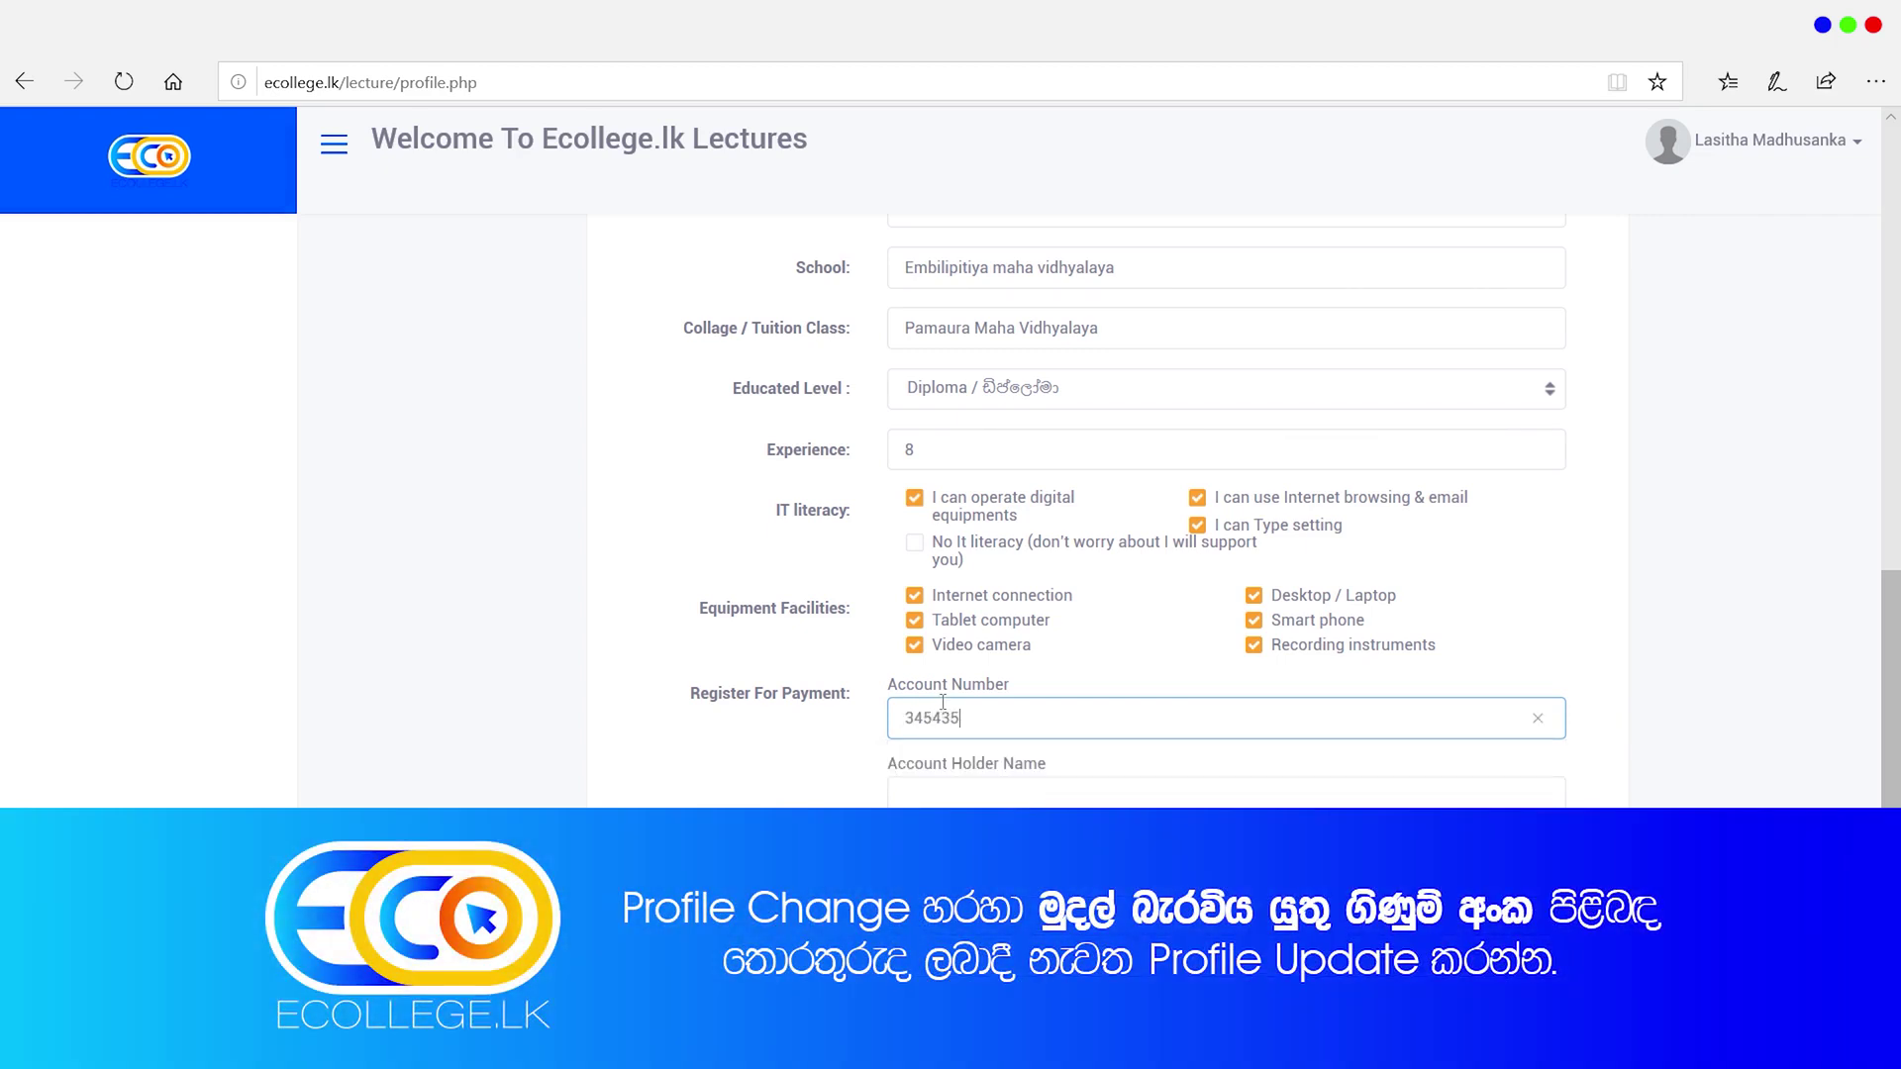
click(940, 805)
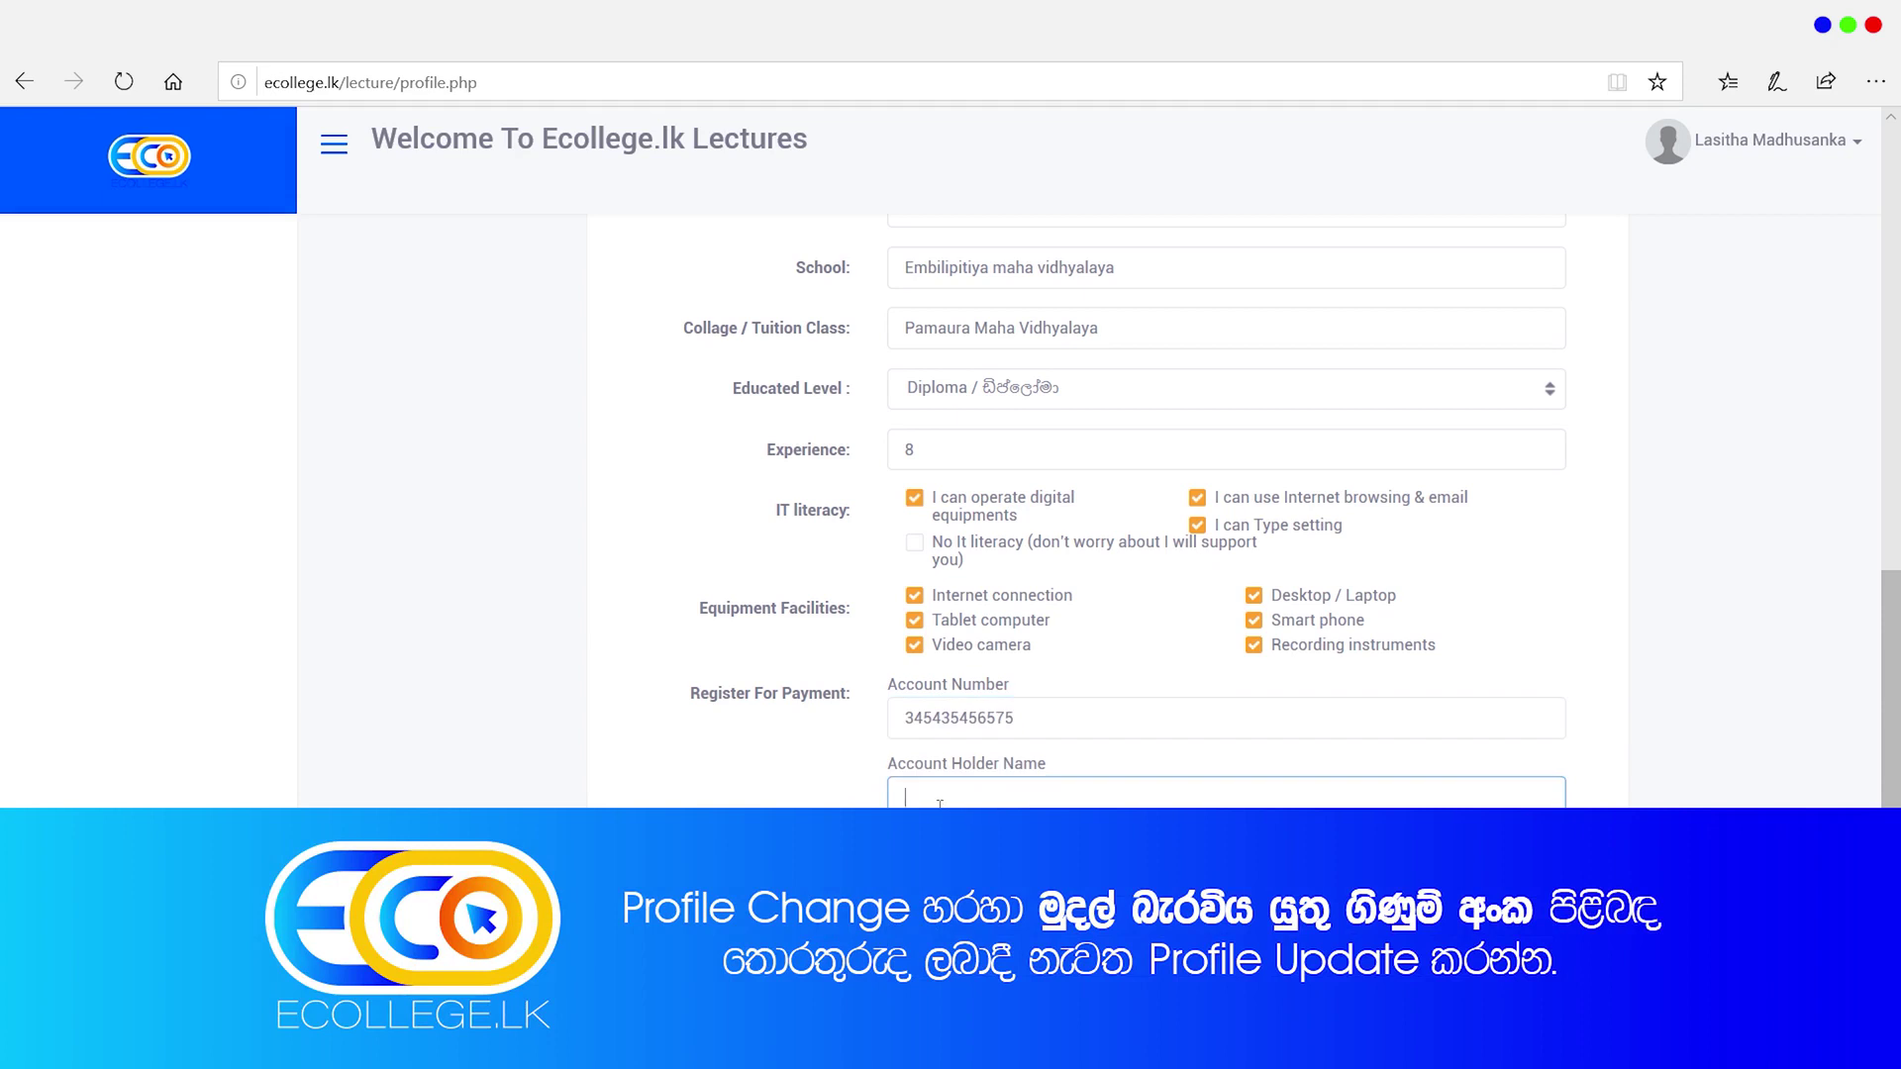
text(Las)
text(husanka)
Step: Set the bank name to HNB Bank and the branch to Embilipitiya Branch
scroll(893, 804, down, 2)
click(938, 702)
text(HNB Bank)
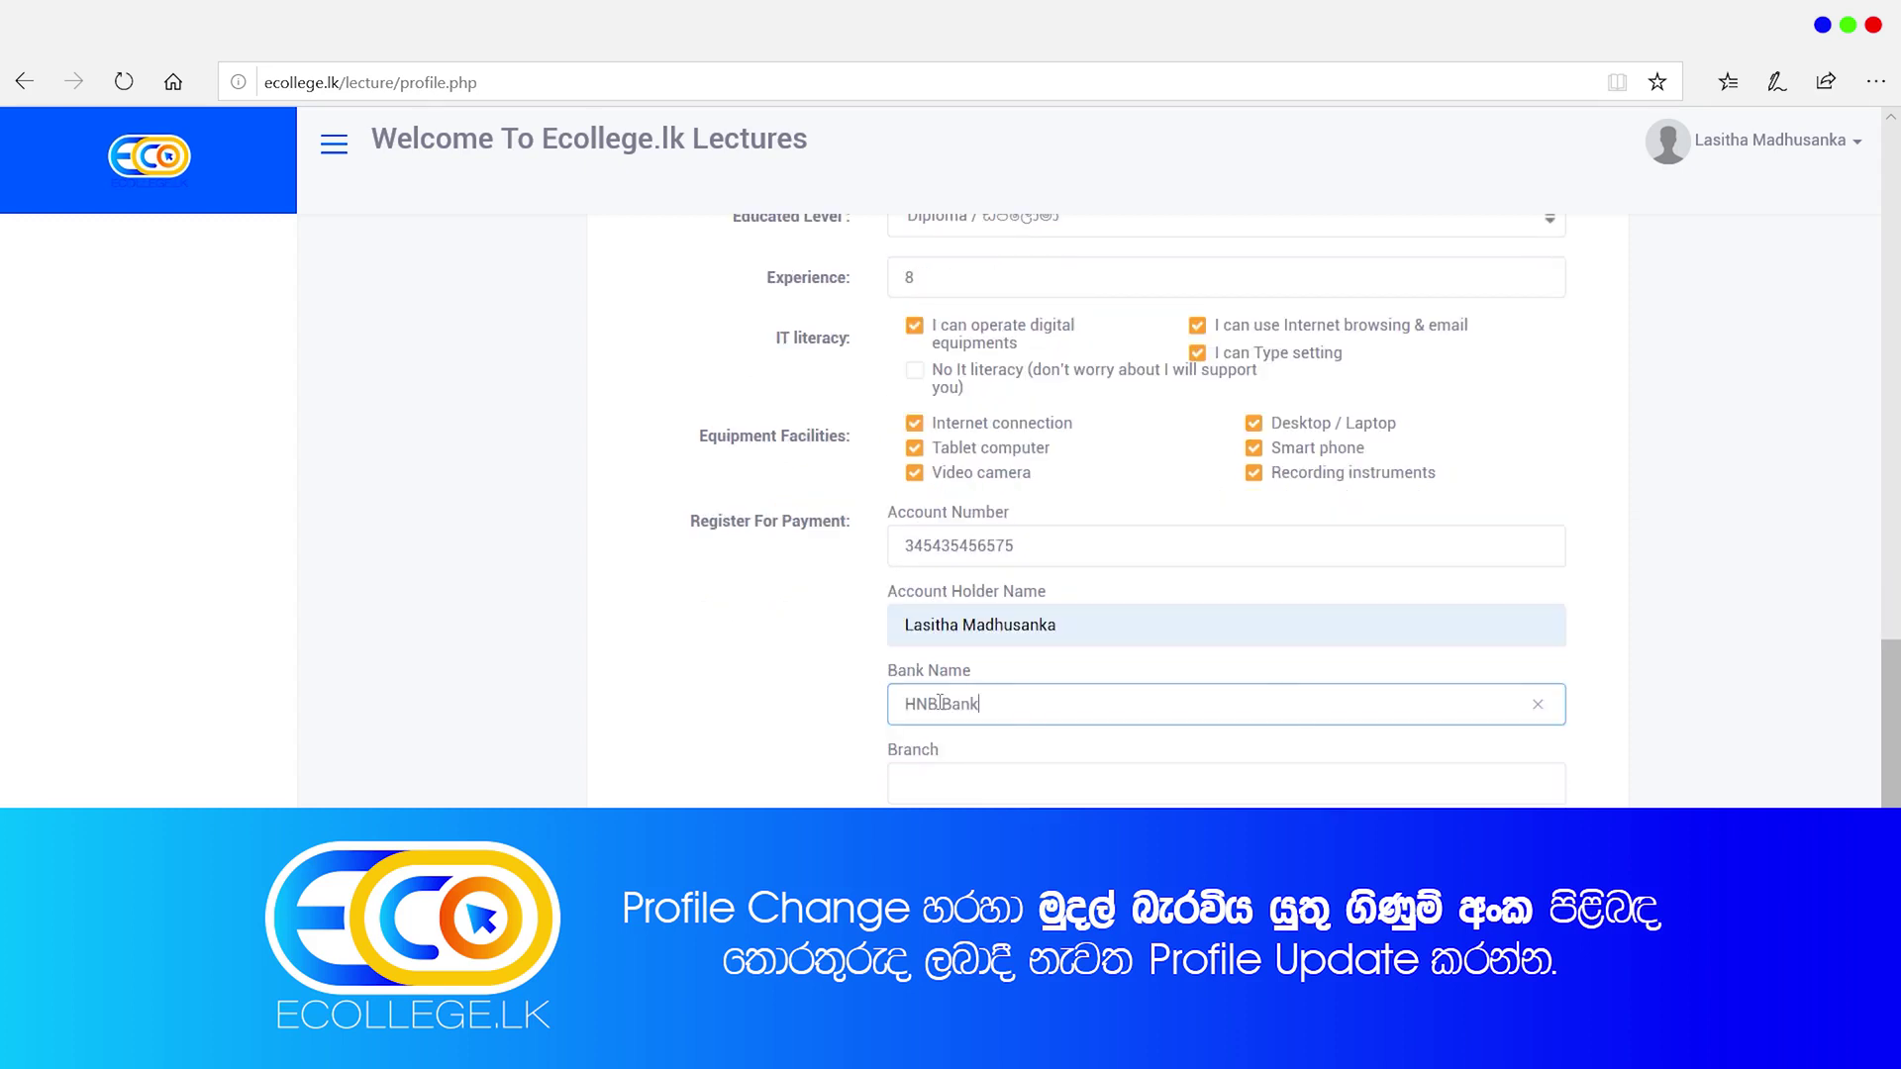
click(955, 787)
text(Embu)
key(BackSpace)
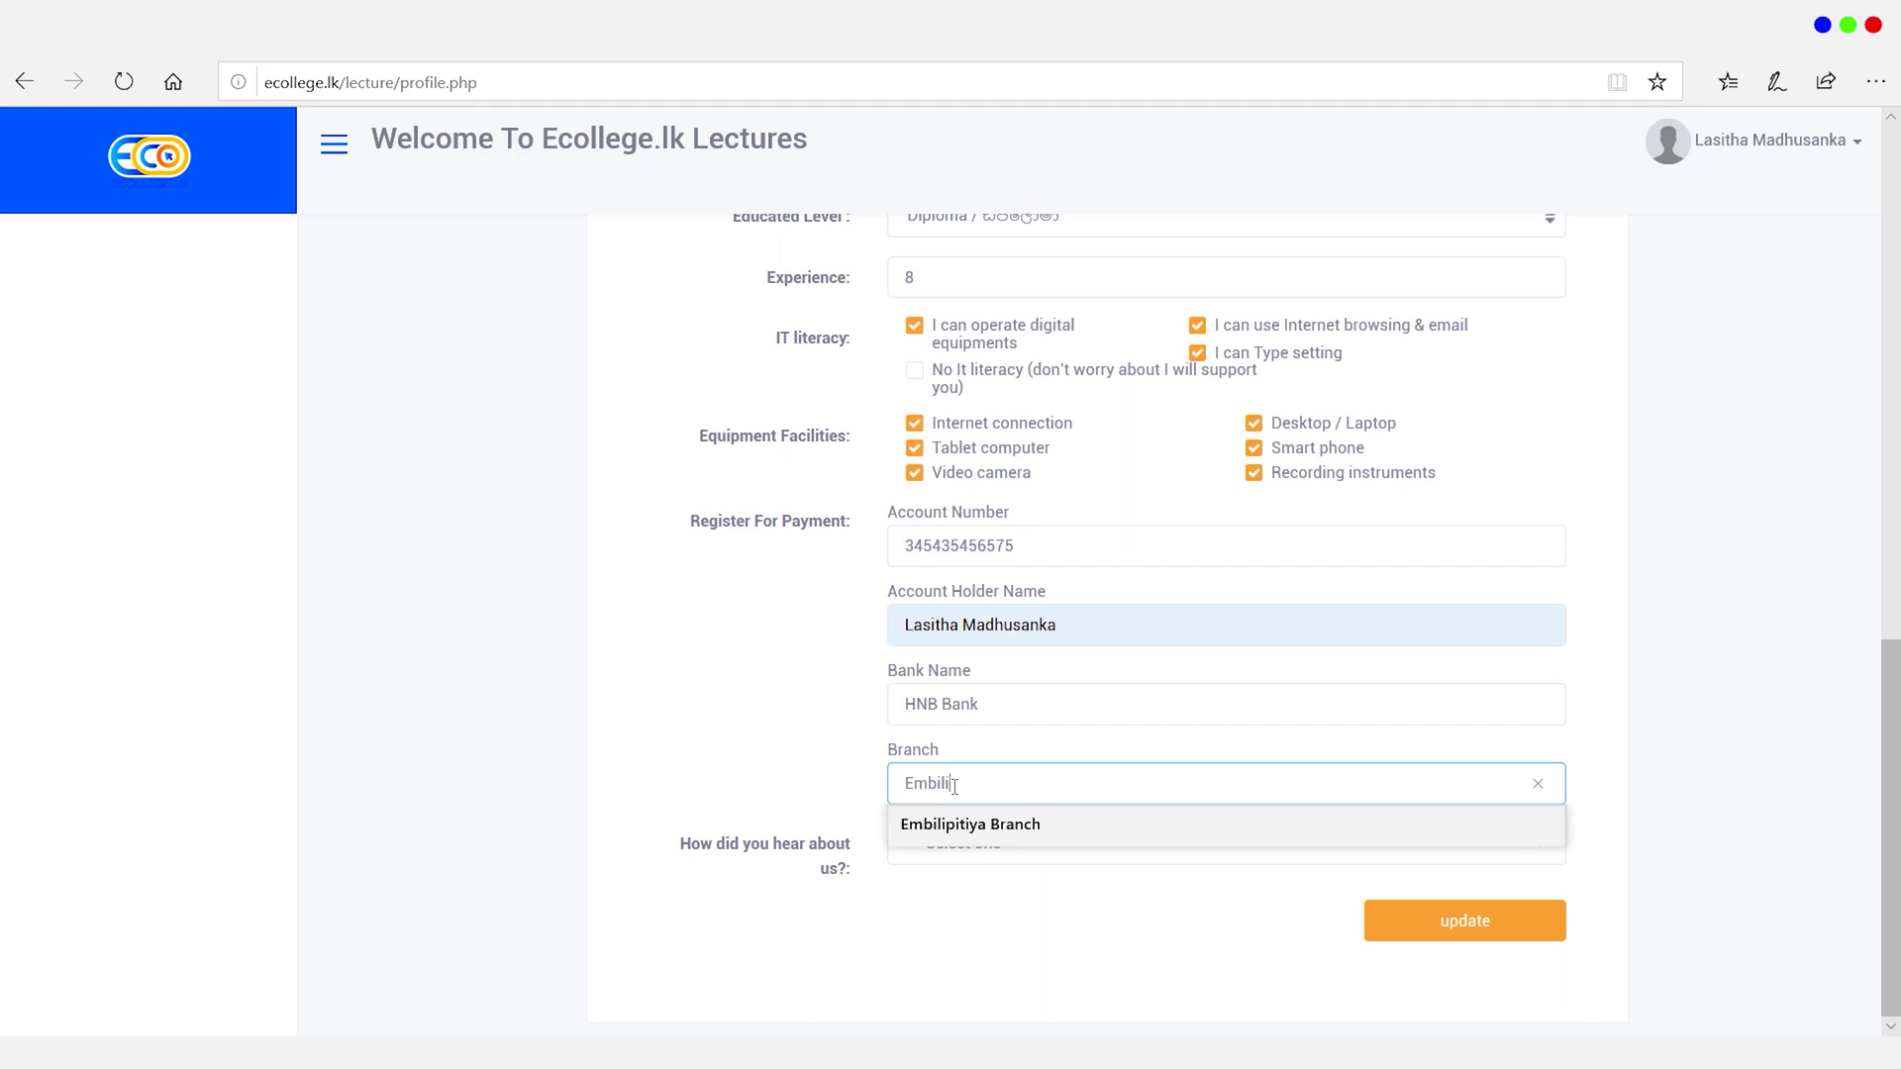
click(965, 824)
Step: Choose Facebook / social media as the referral source and save the profile
click(990, 843)
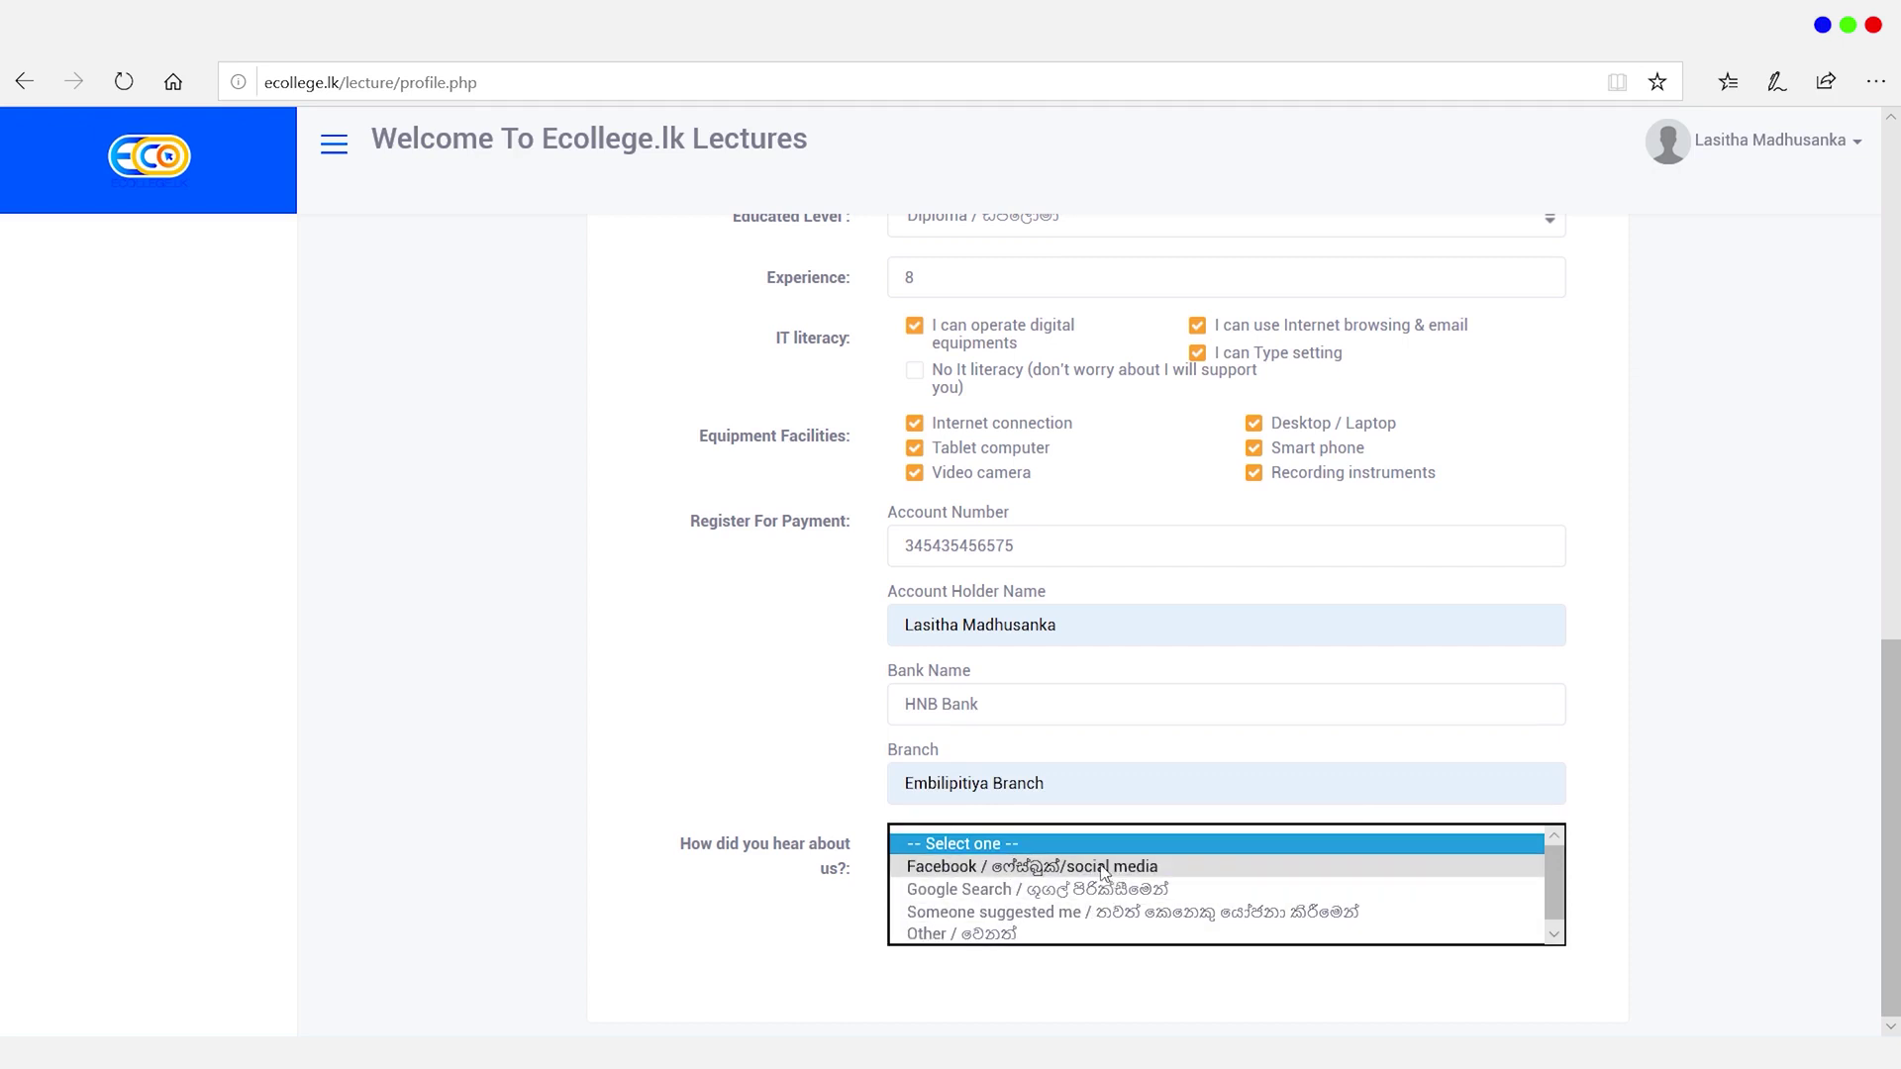
click(1104, 867)
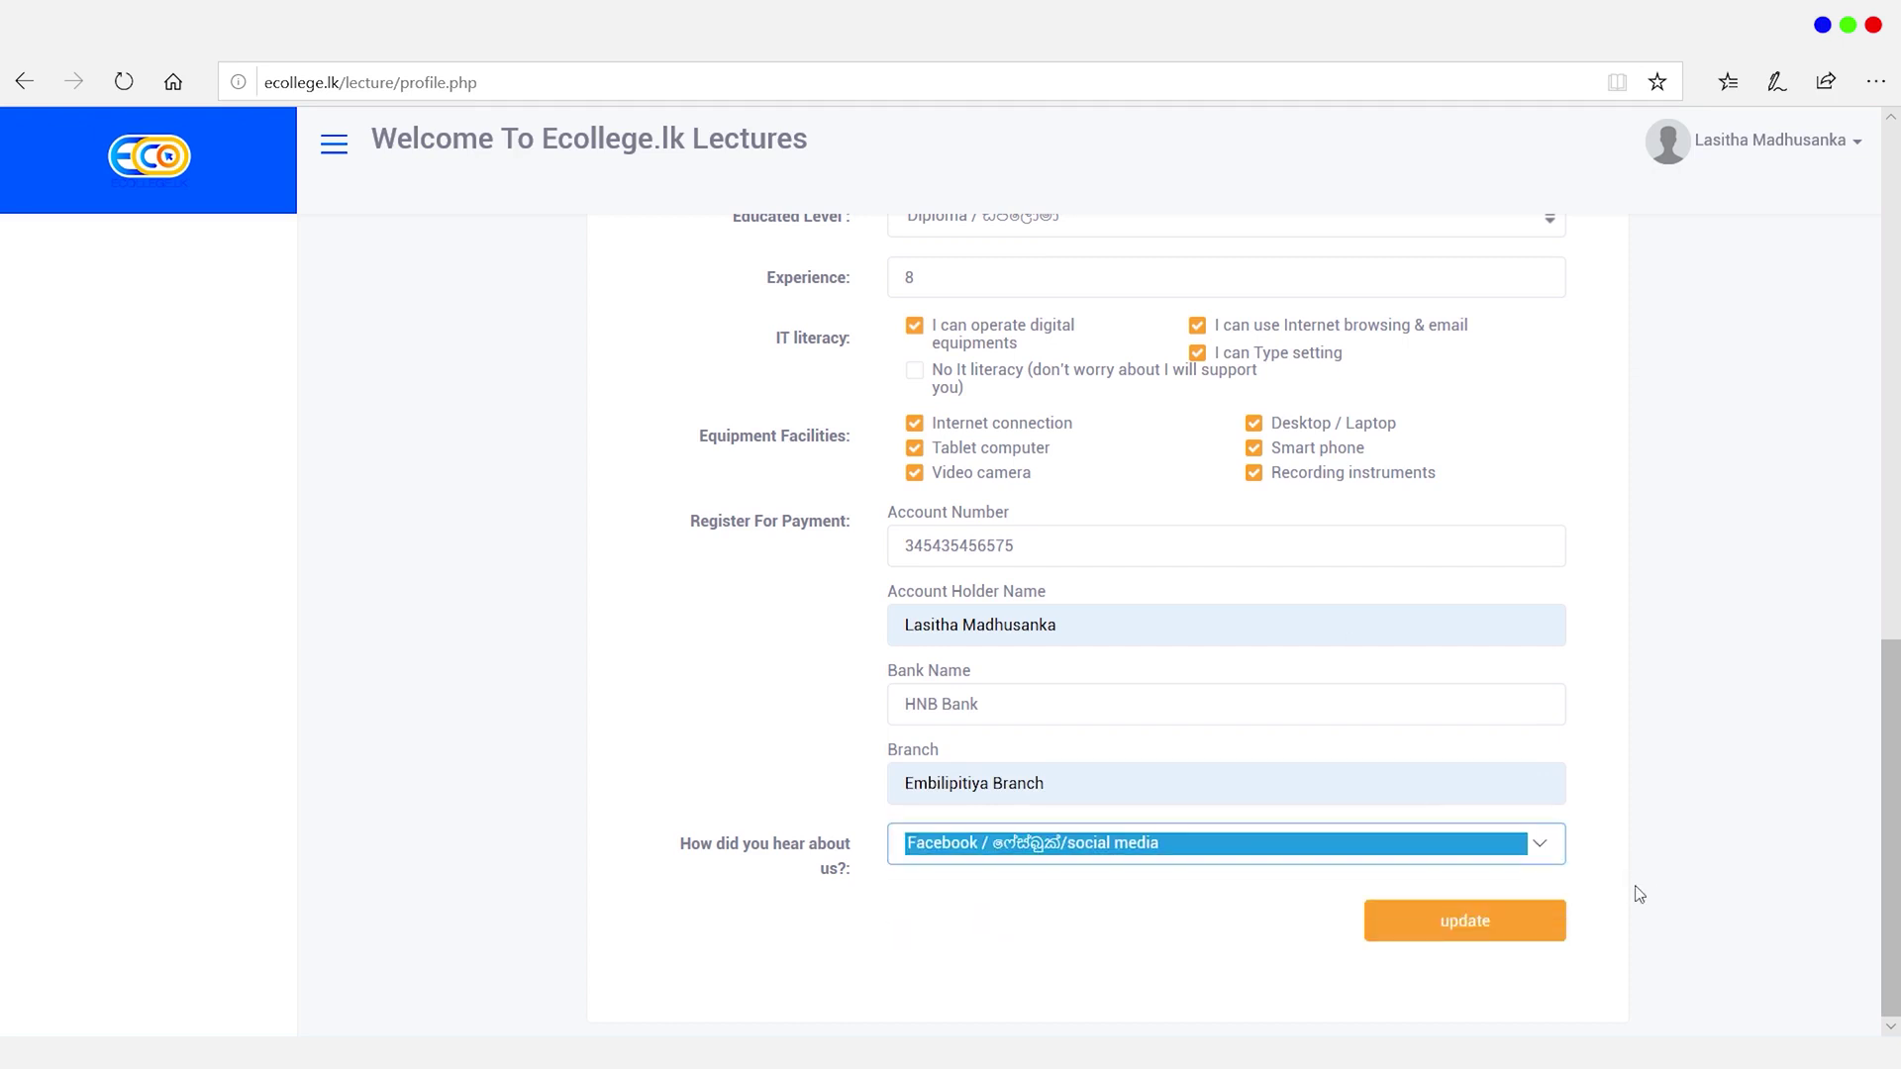
click(1470, 933)
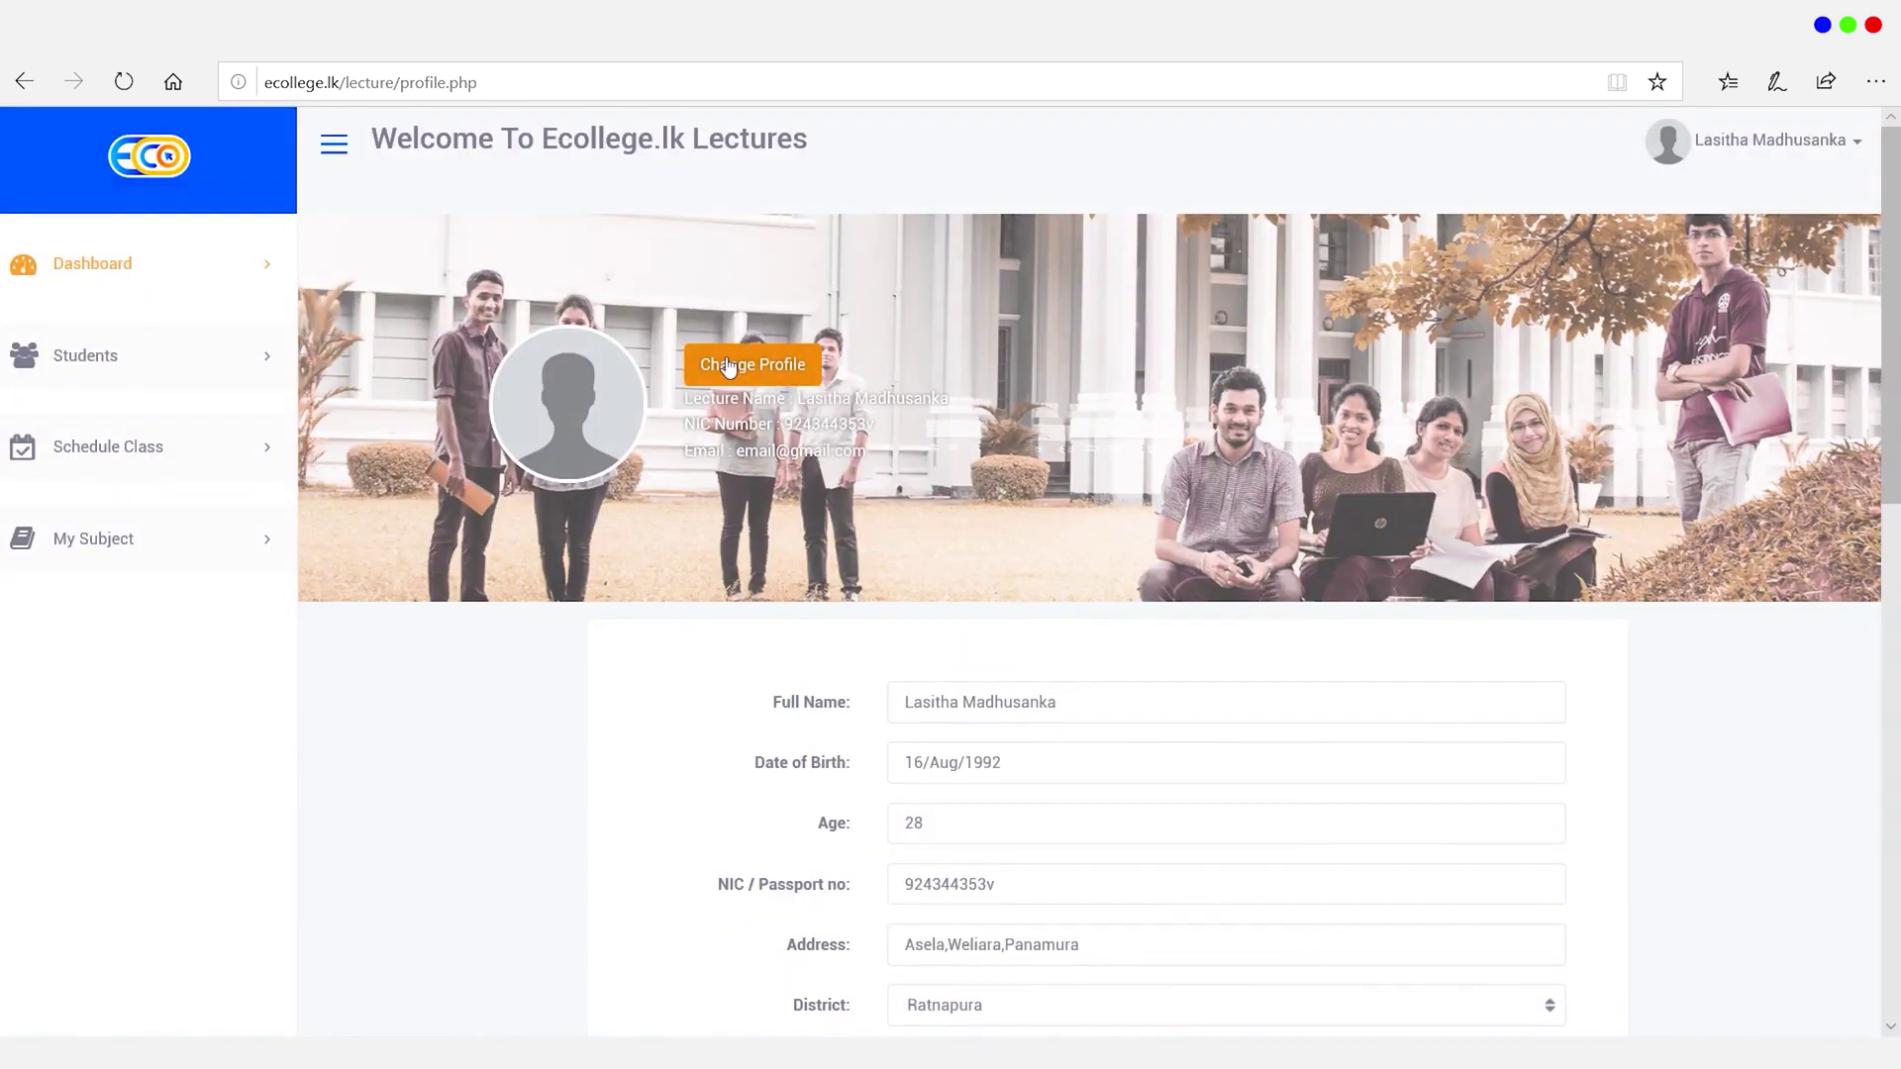
Step: Replace the blank avatar with the photo IMG_20190624_160408 as the profile picture
click(738, 367)
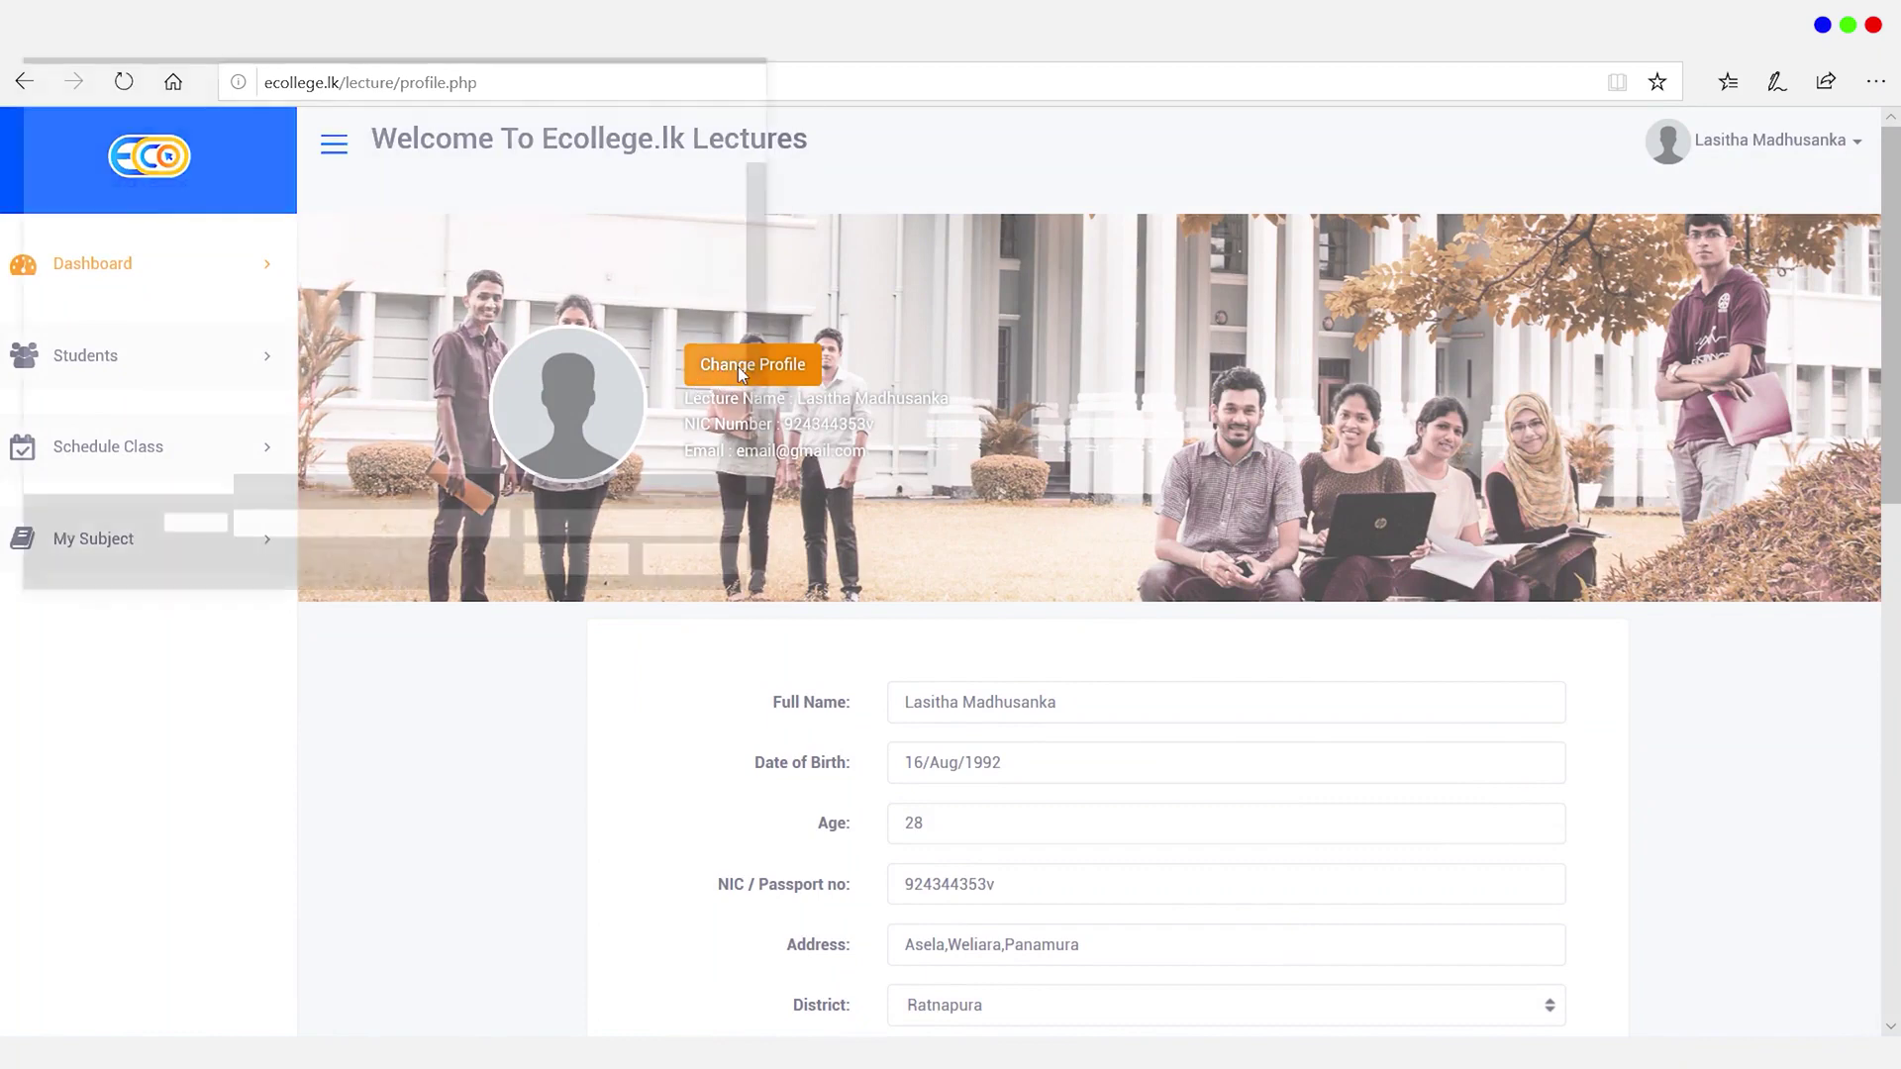
click(337, 325)
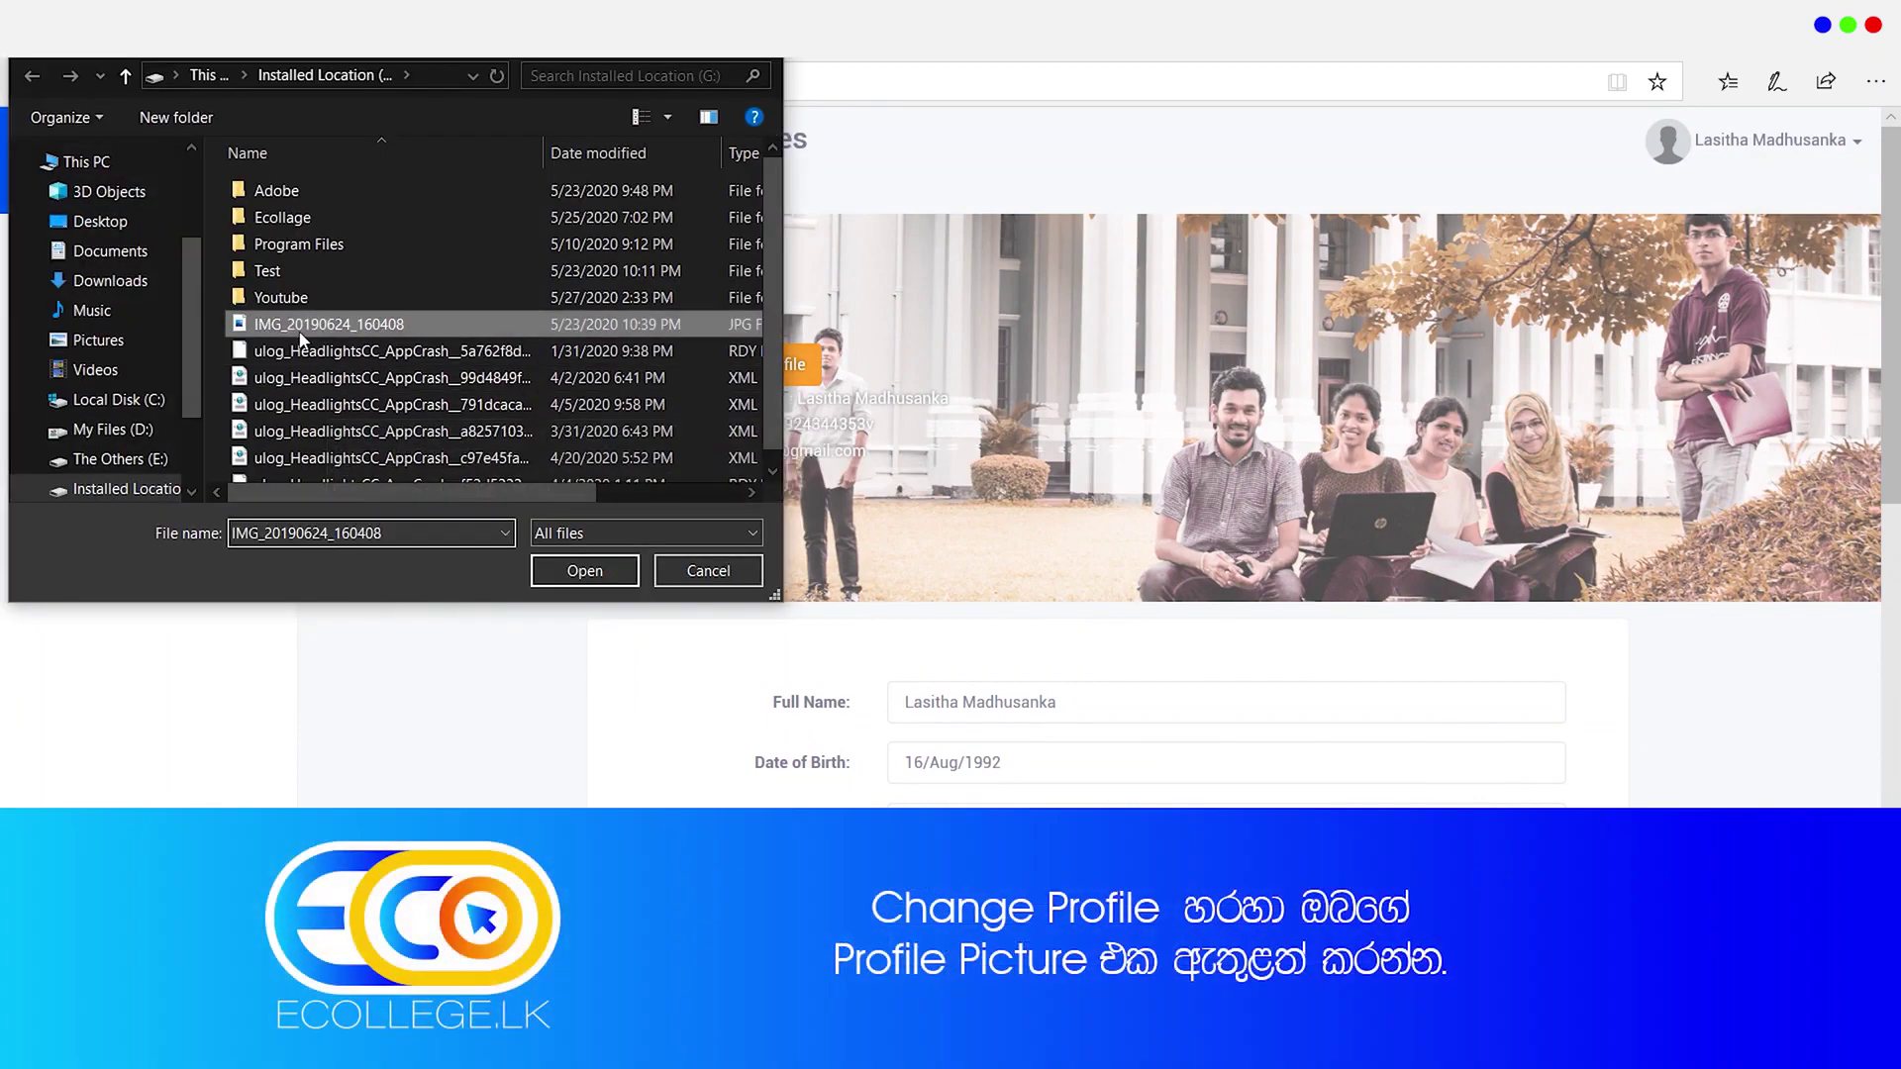
click(579, 572)
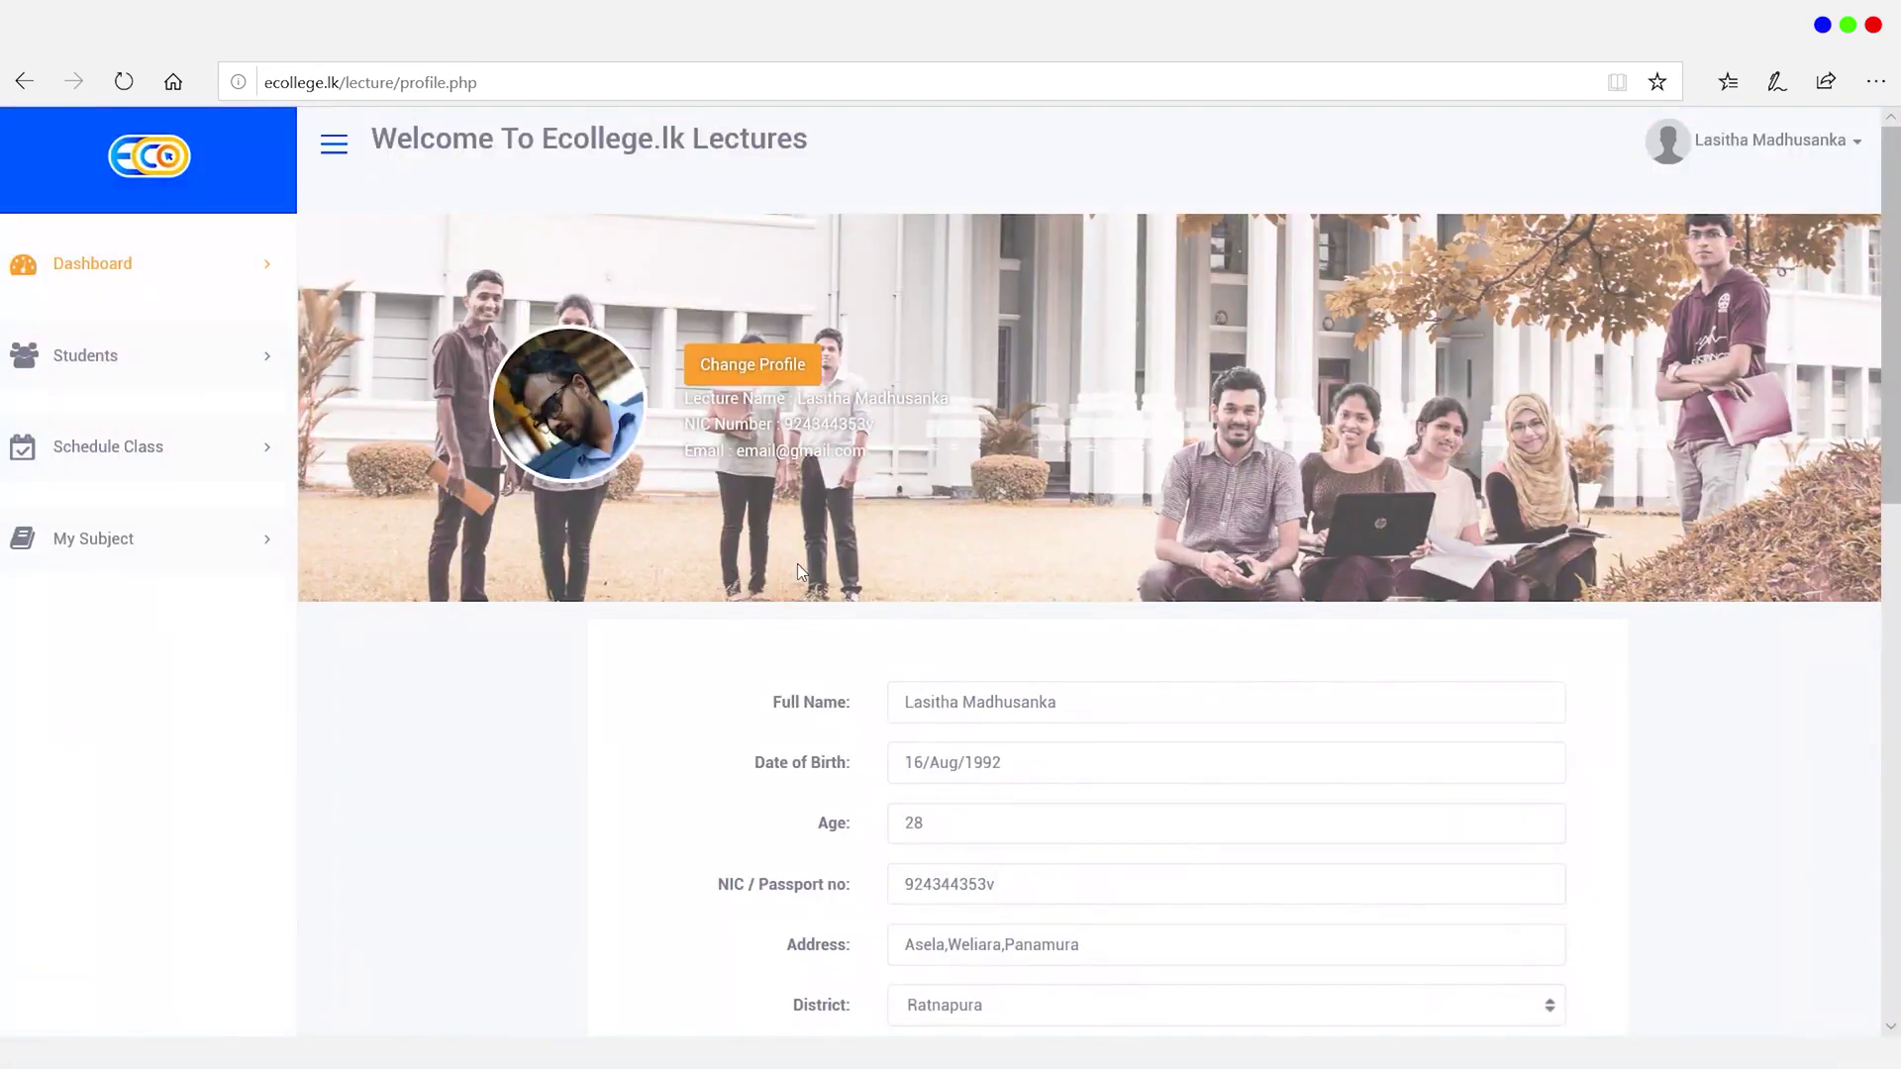
click(1837, 154)
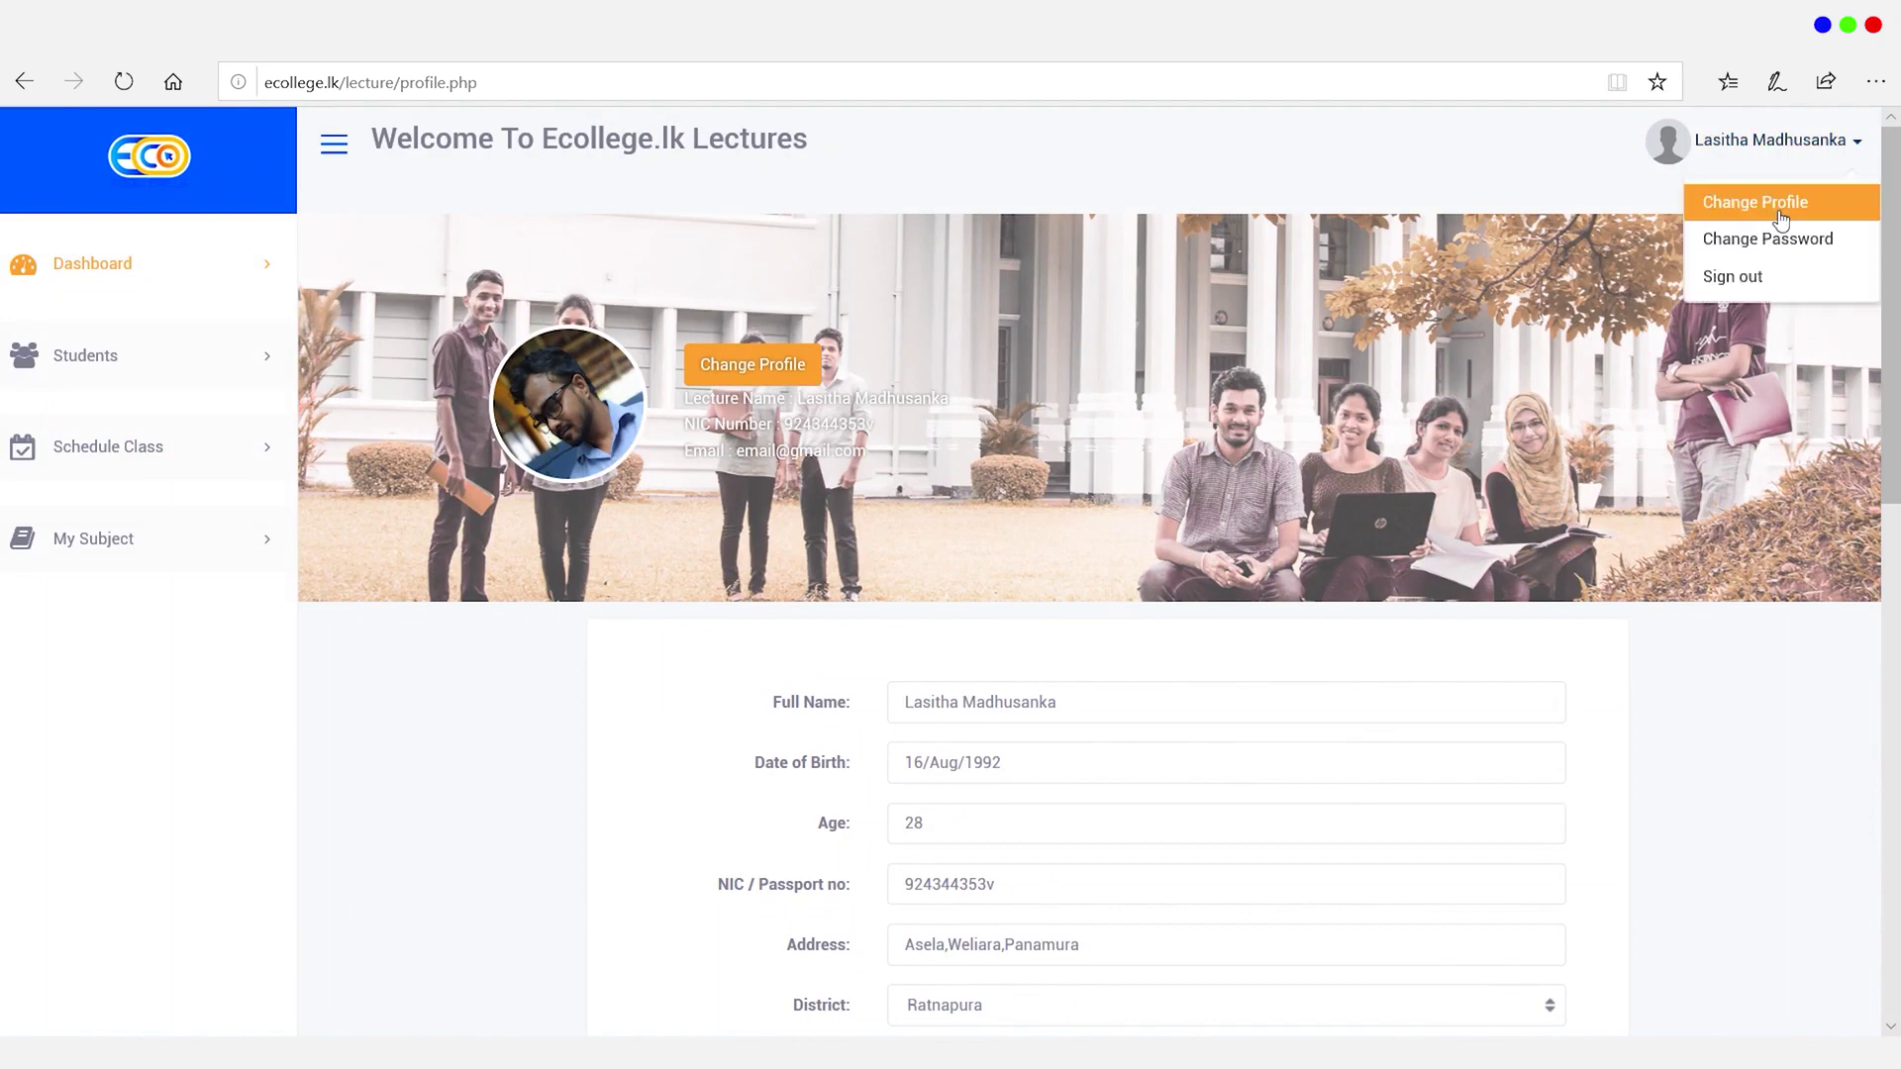
Step: Sign out, then sign back in with the saved login credentials to the lecturer dashboard
click(1767, 282)
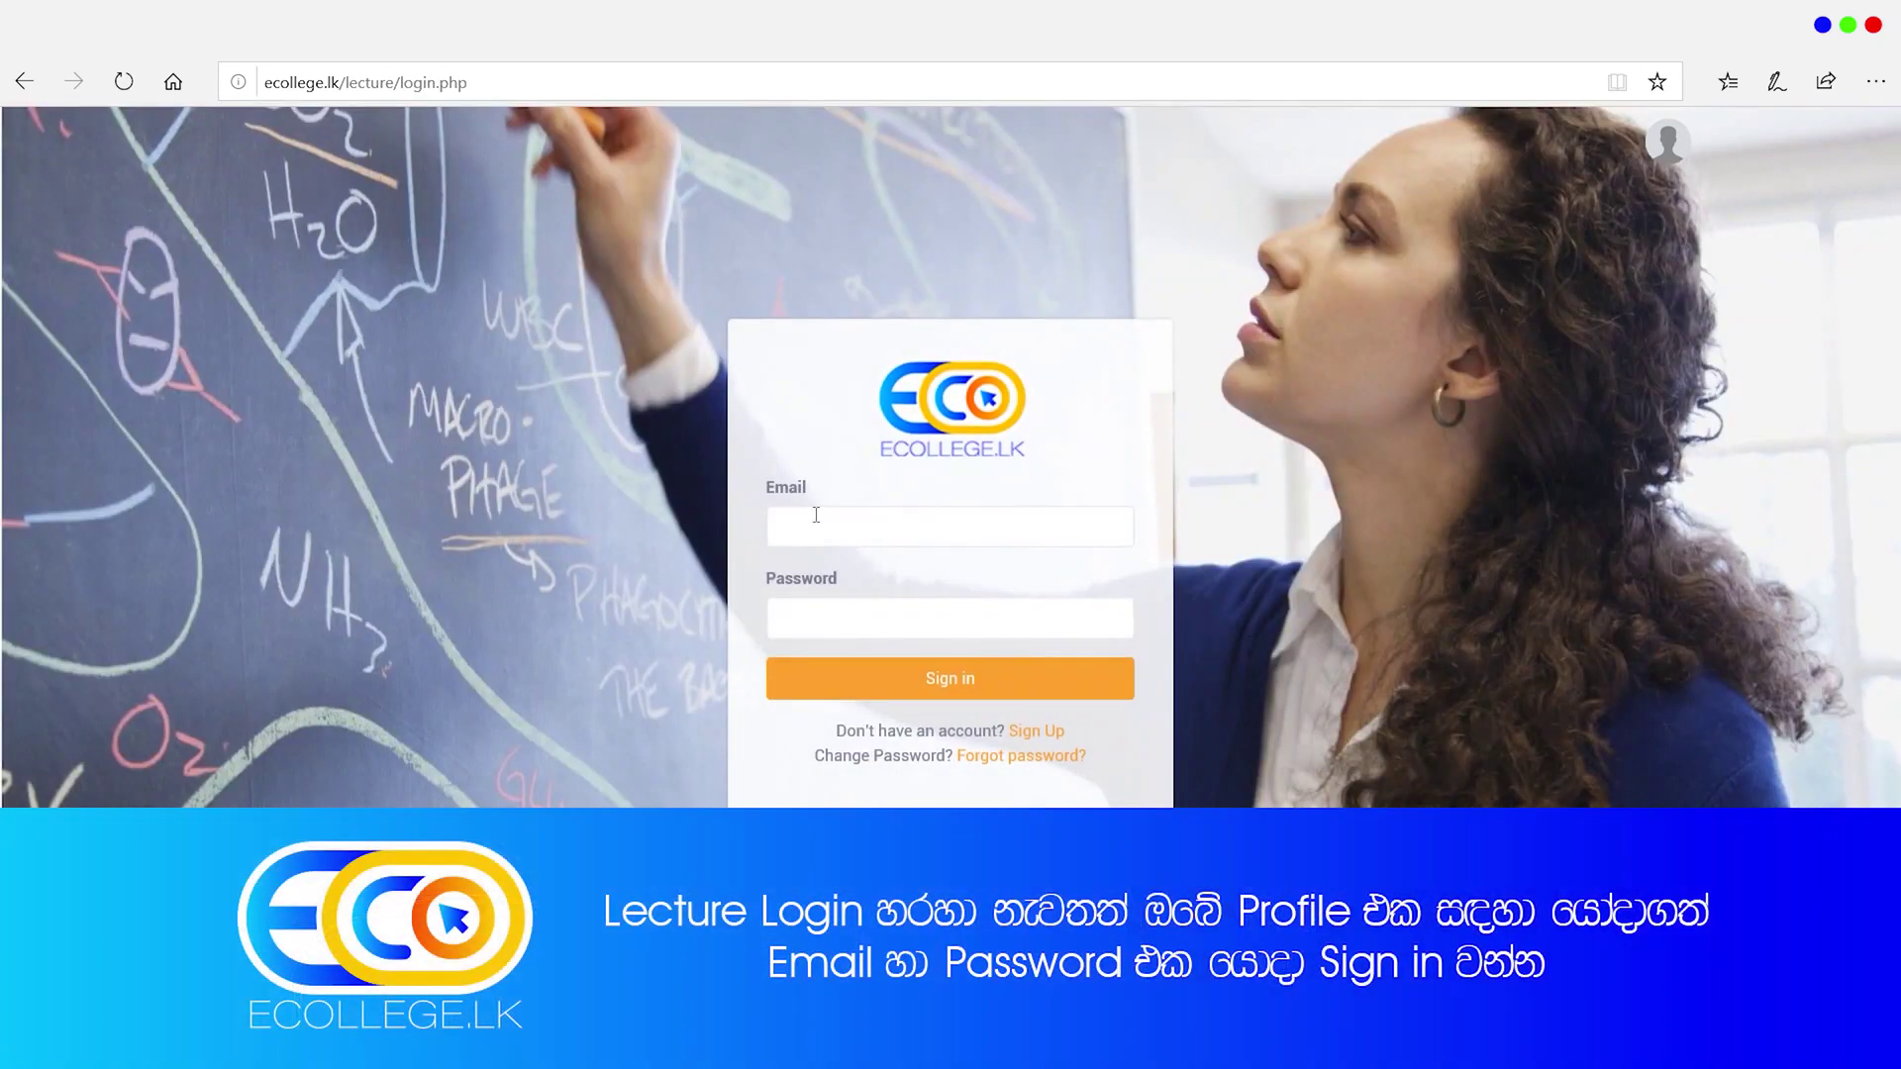
click(818, 522)
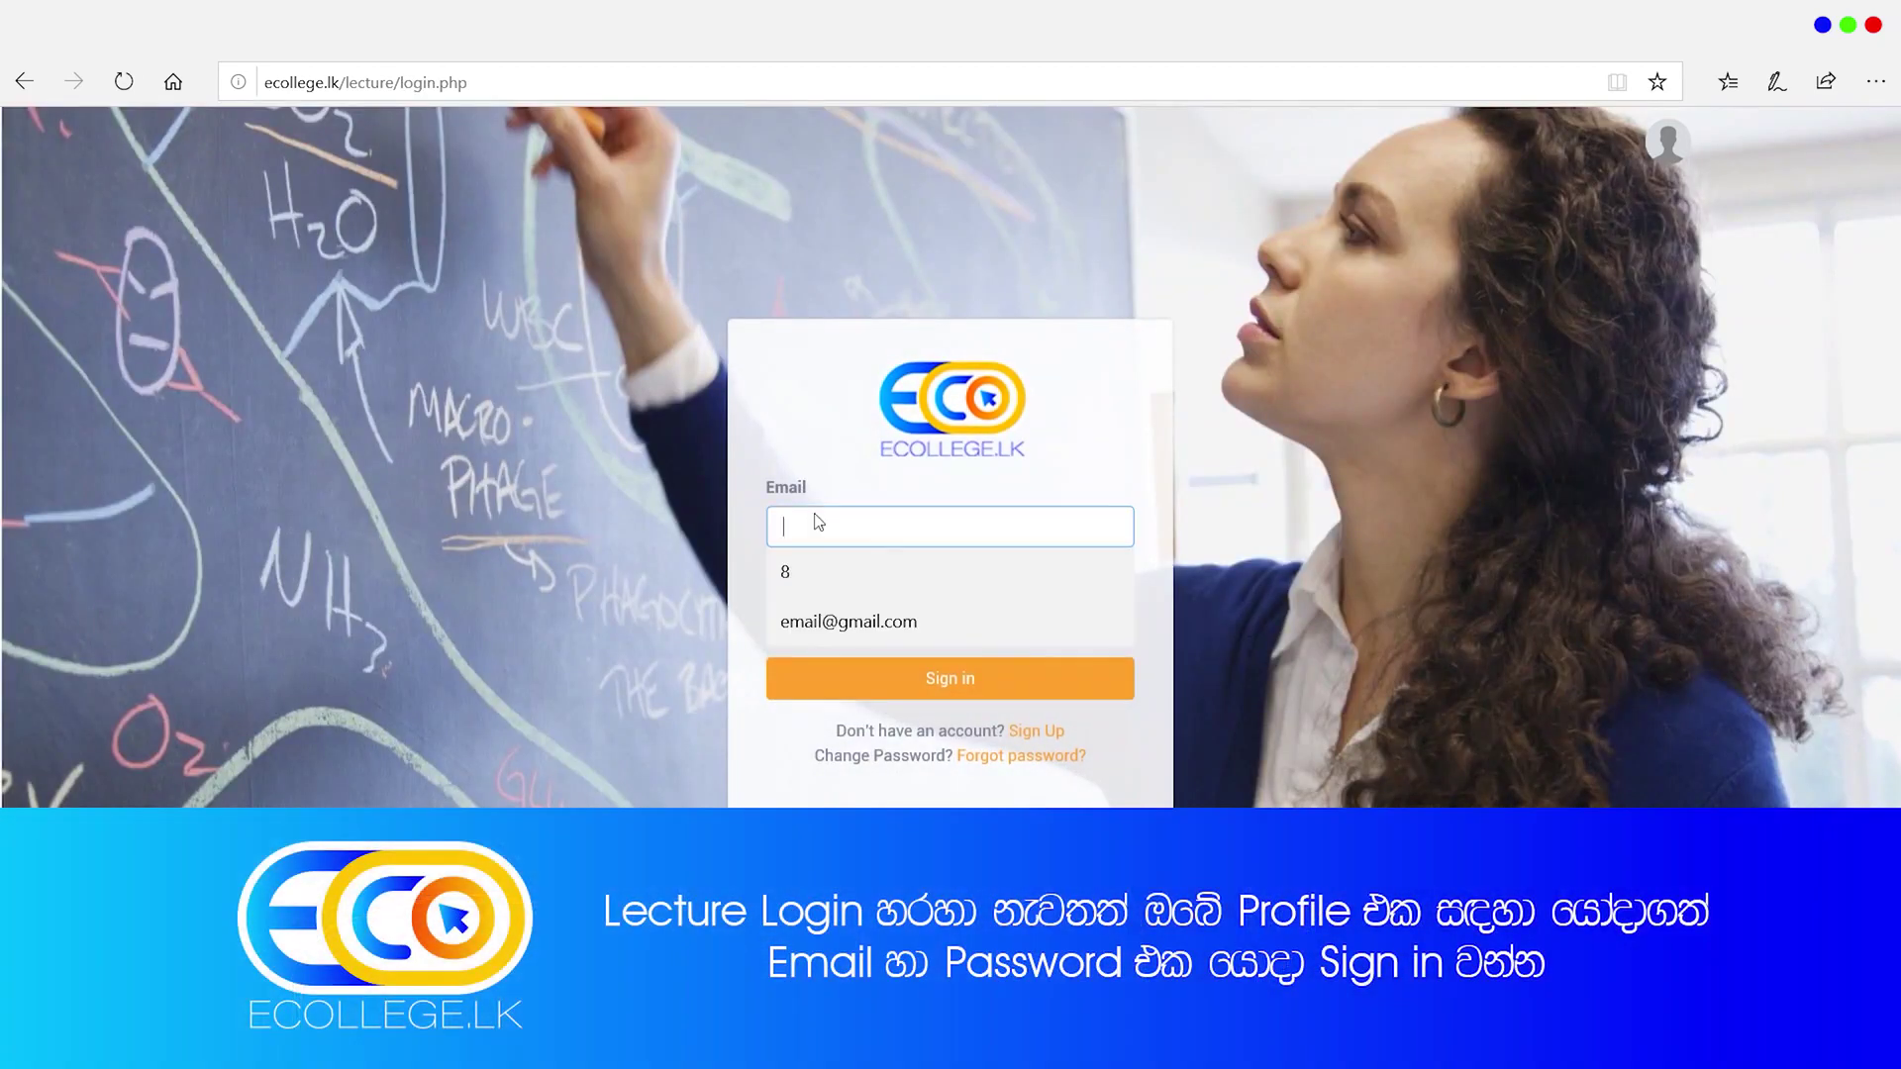
click(837, 622)
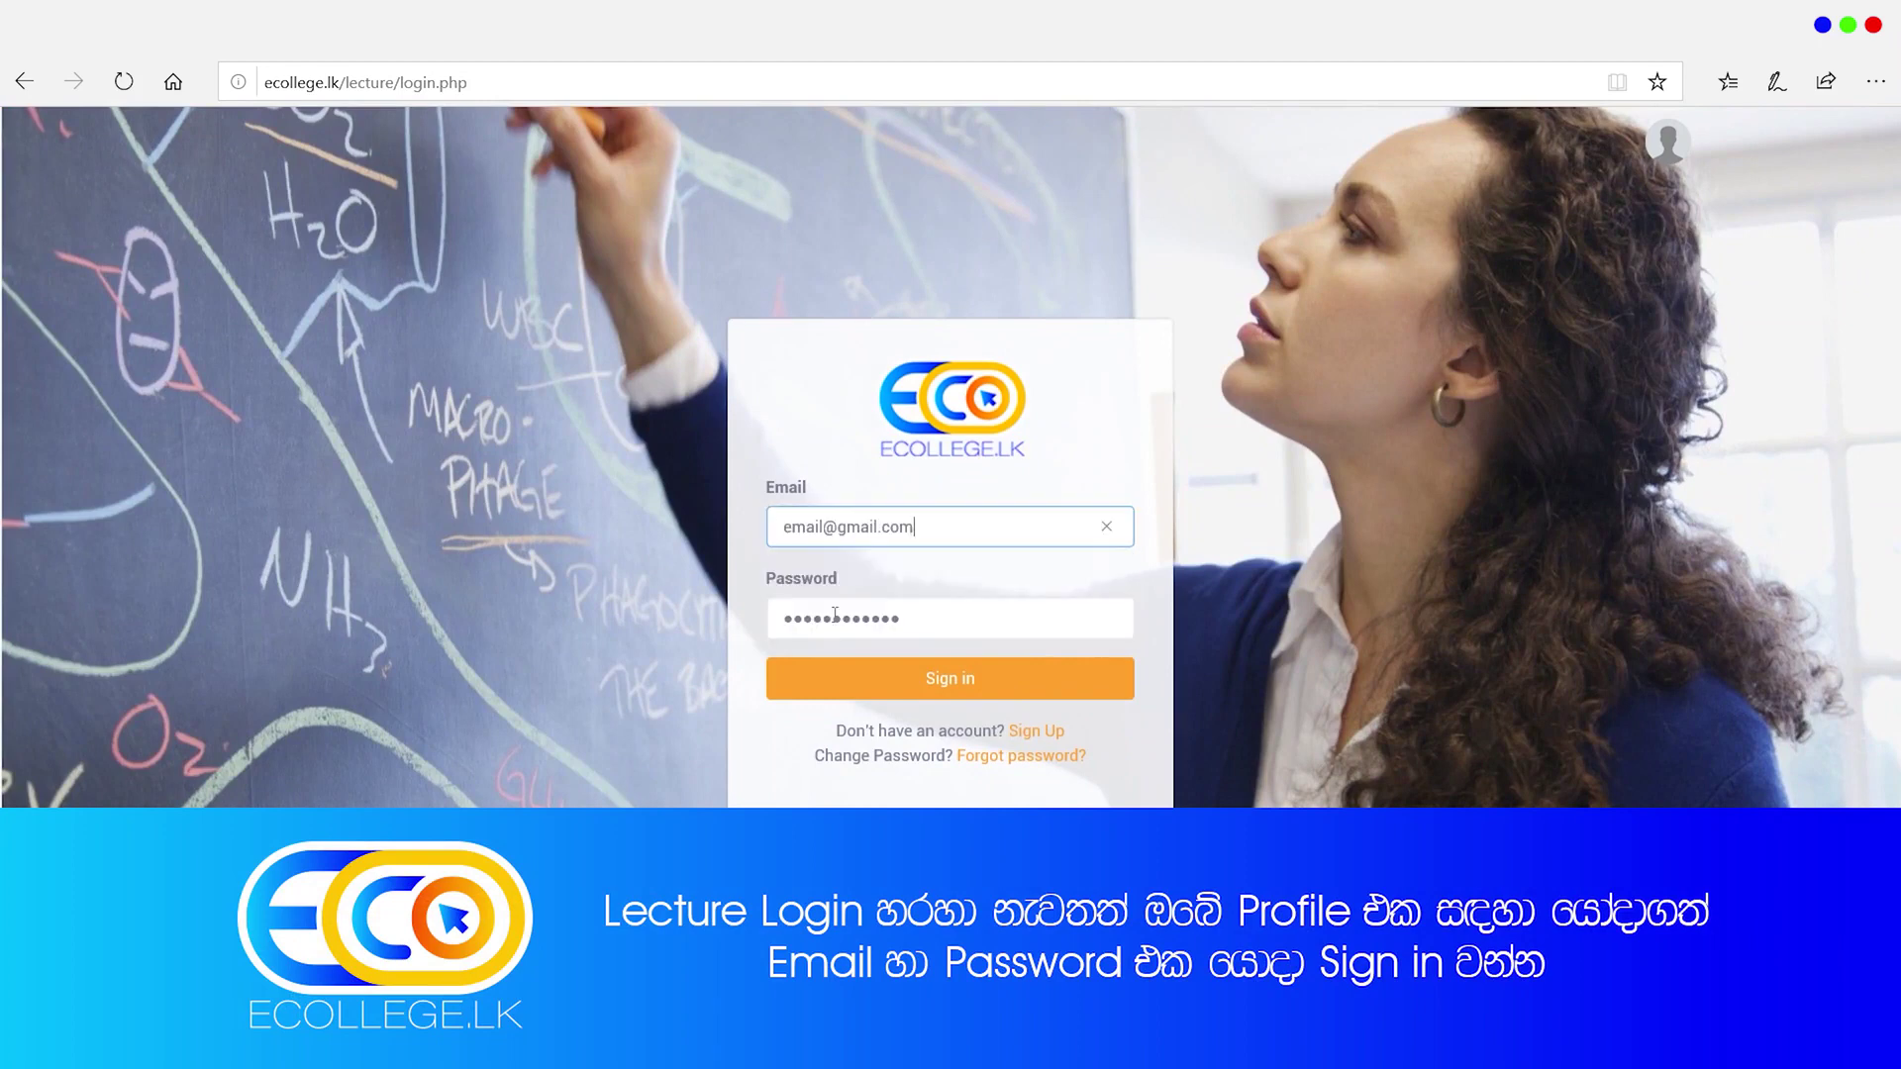
click(962, 681)
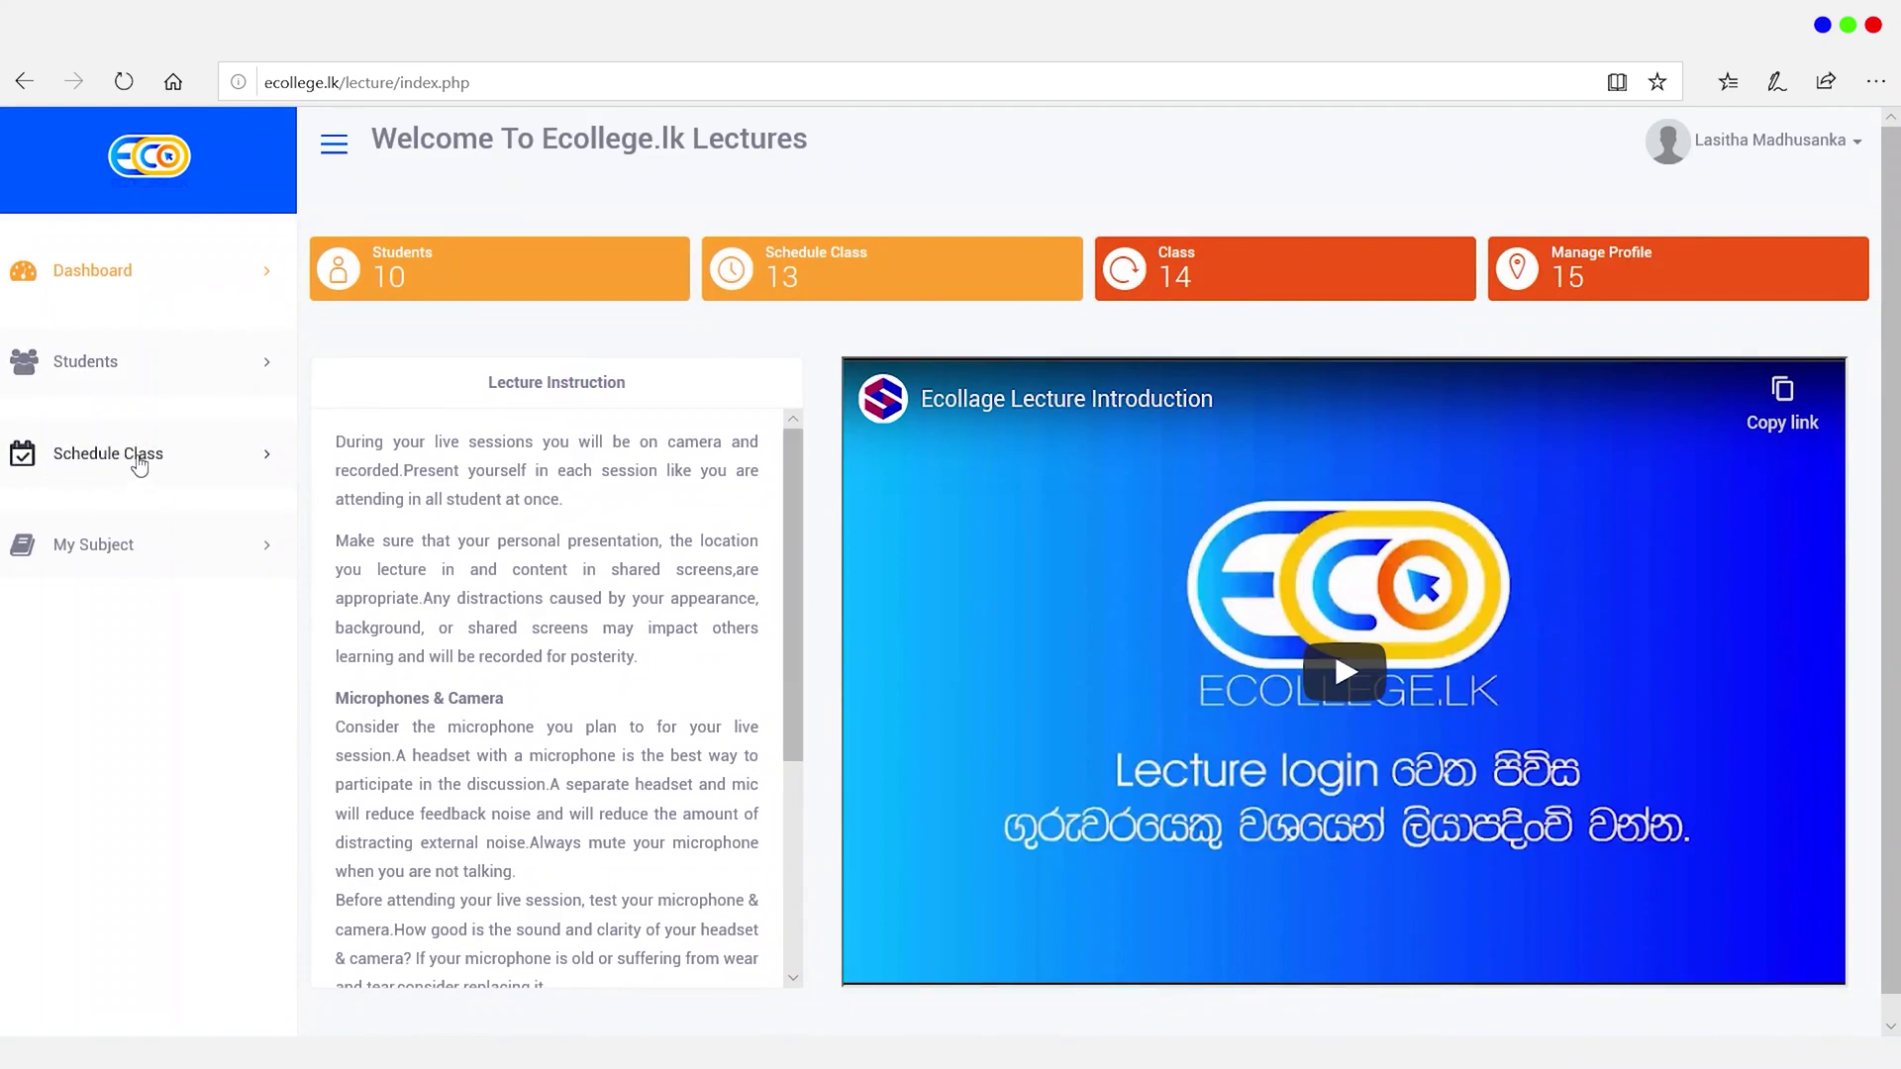
Step: Check the class list under Manage Your Class and Create Your Class, then return to My Subjects
click(149, 458)
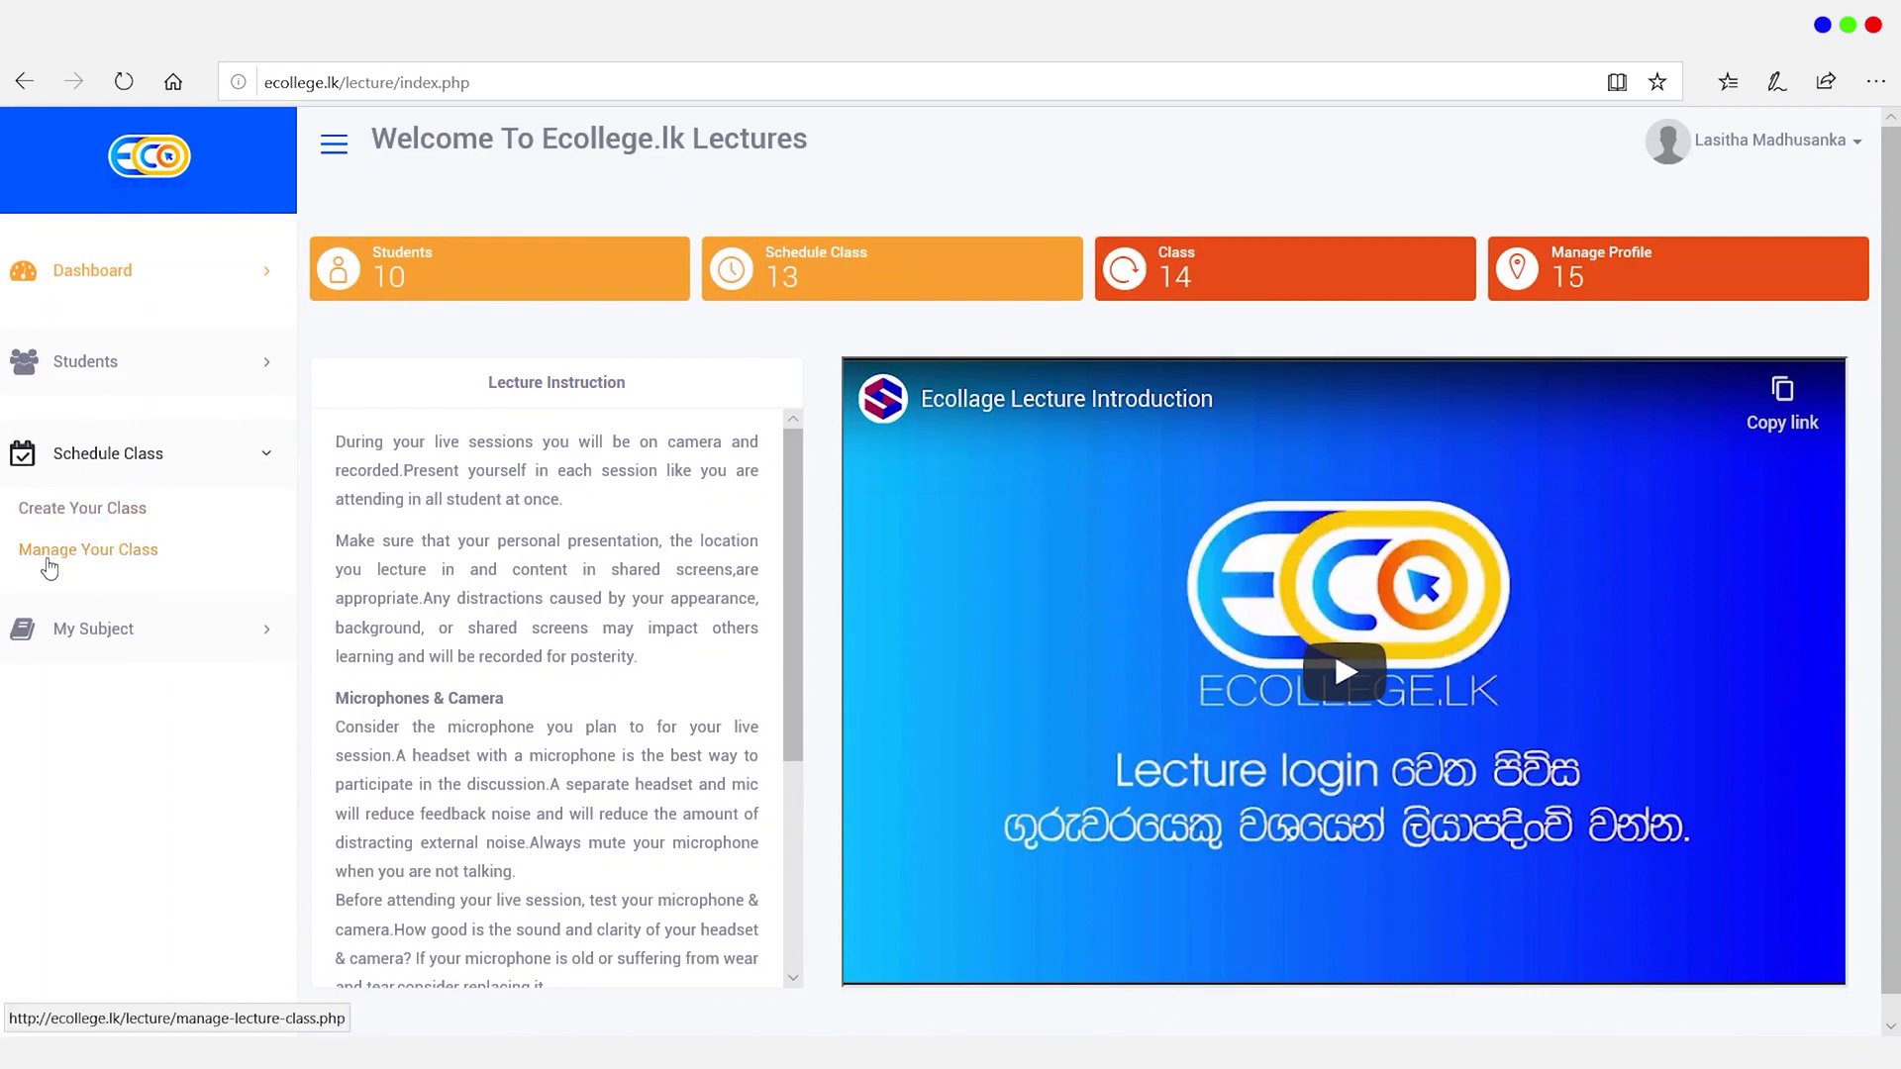
click(102, 557)
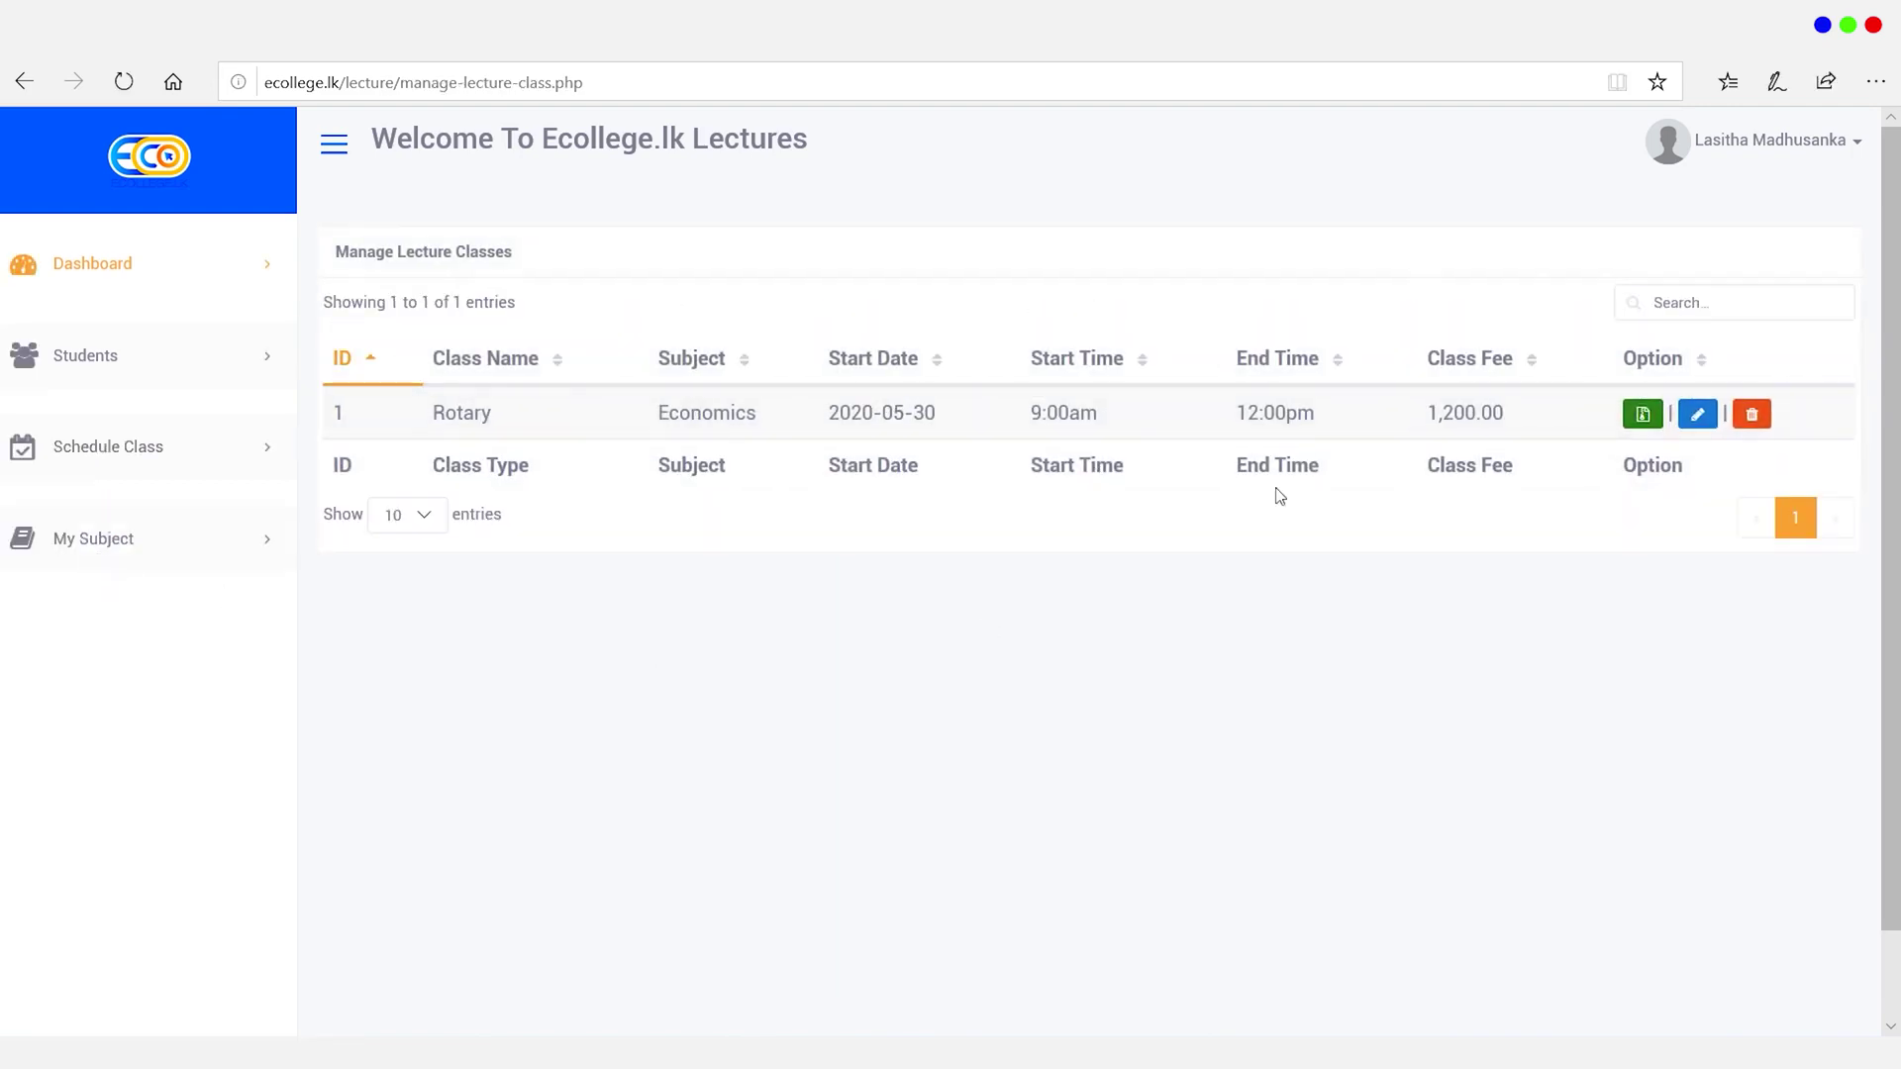
click(147, 461)
click(98, 514)
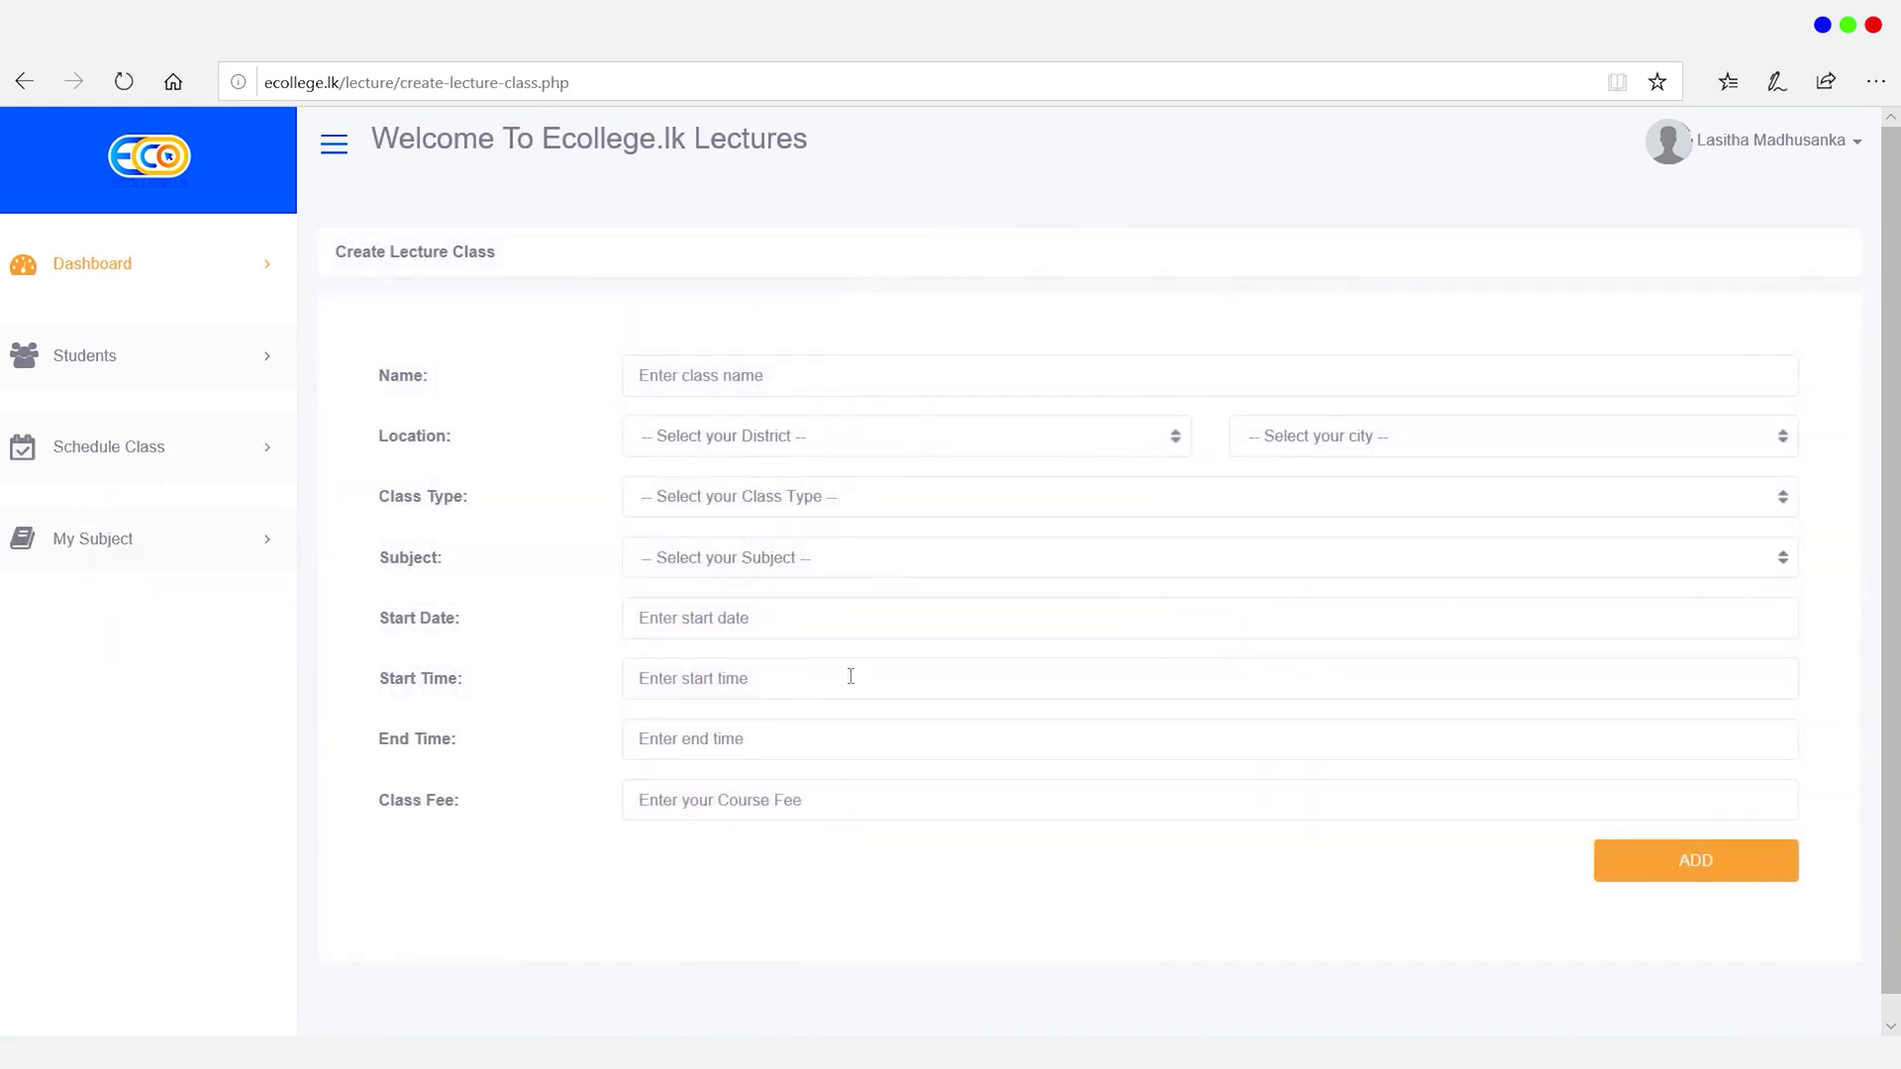
click(93, 543)
click(114, 546)
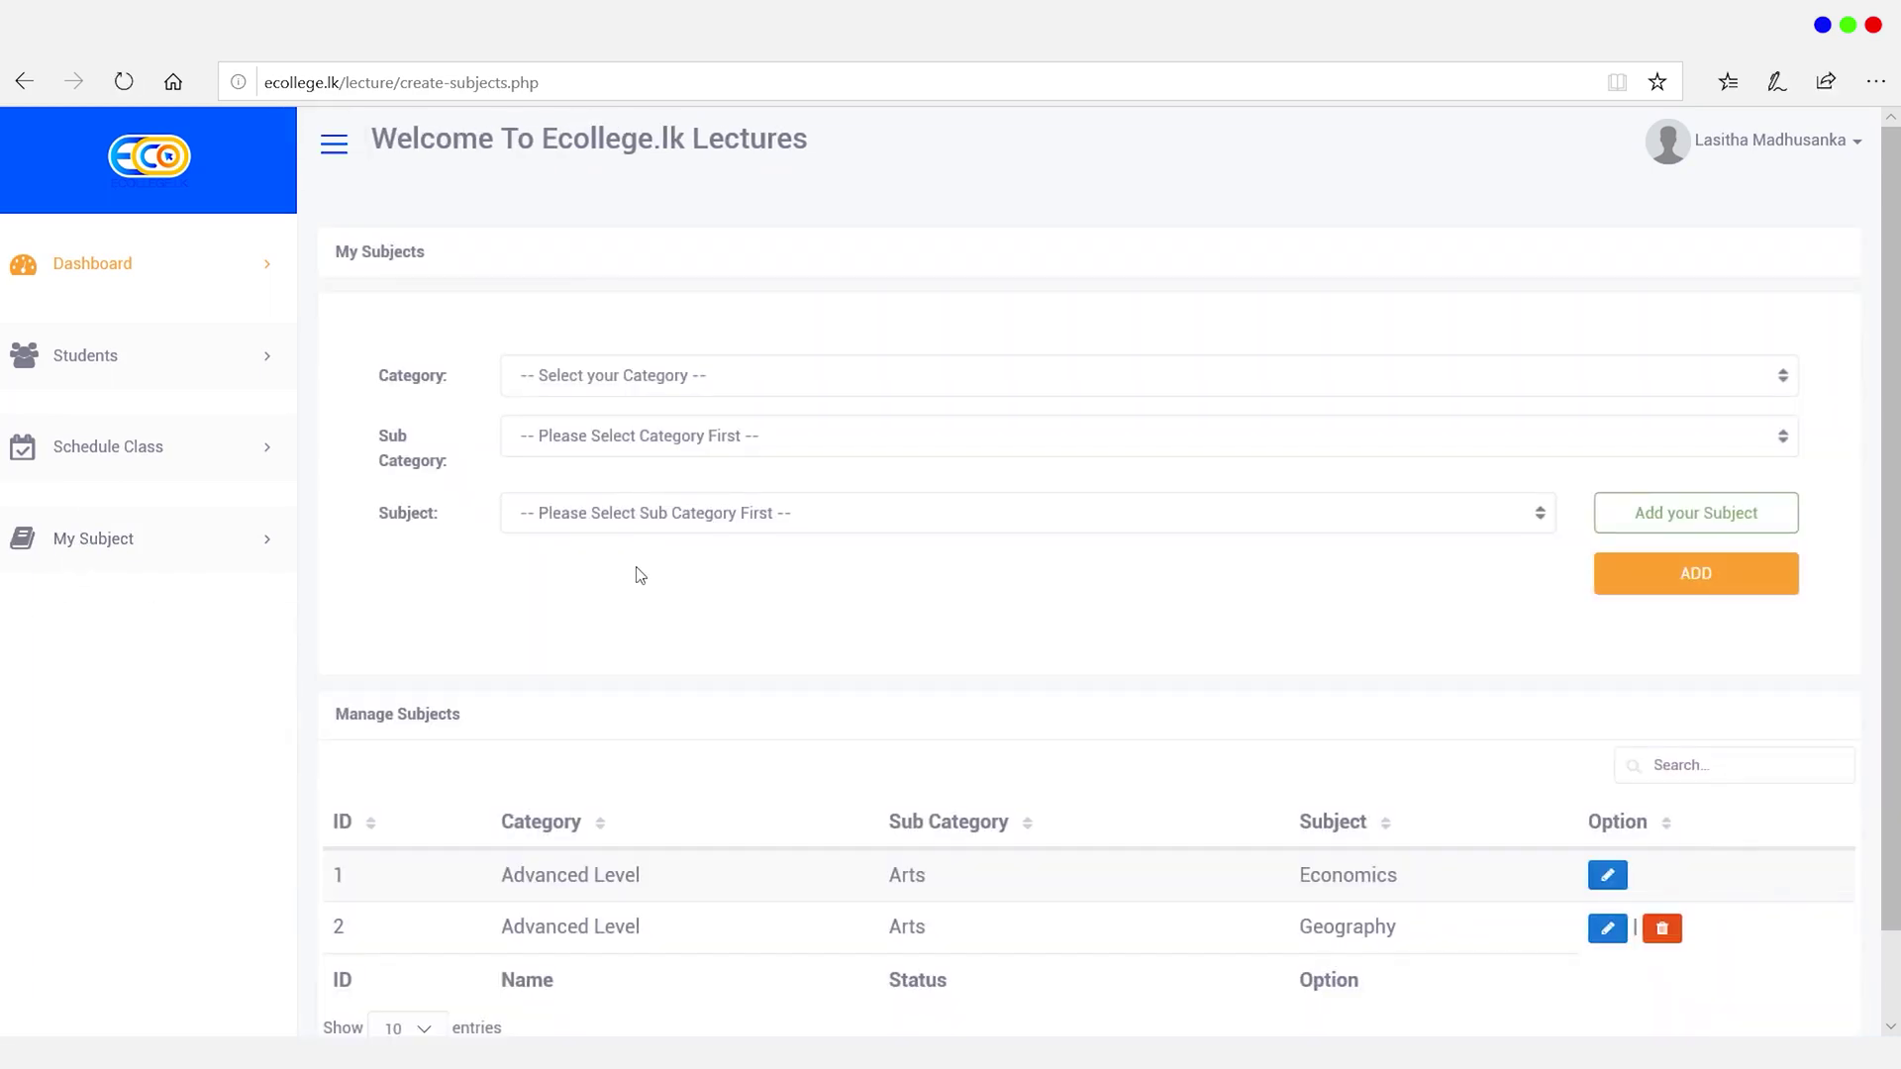
click(655, 381)
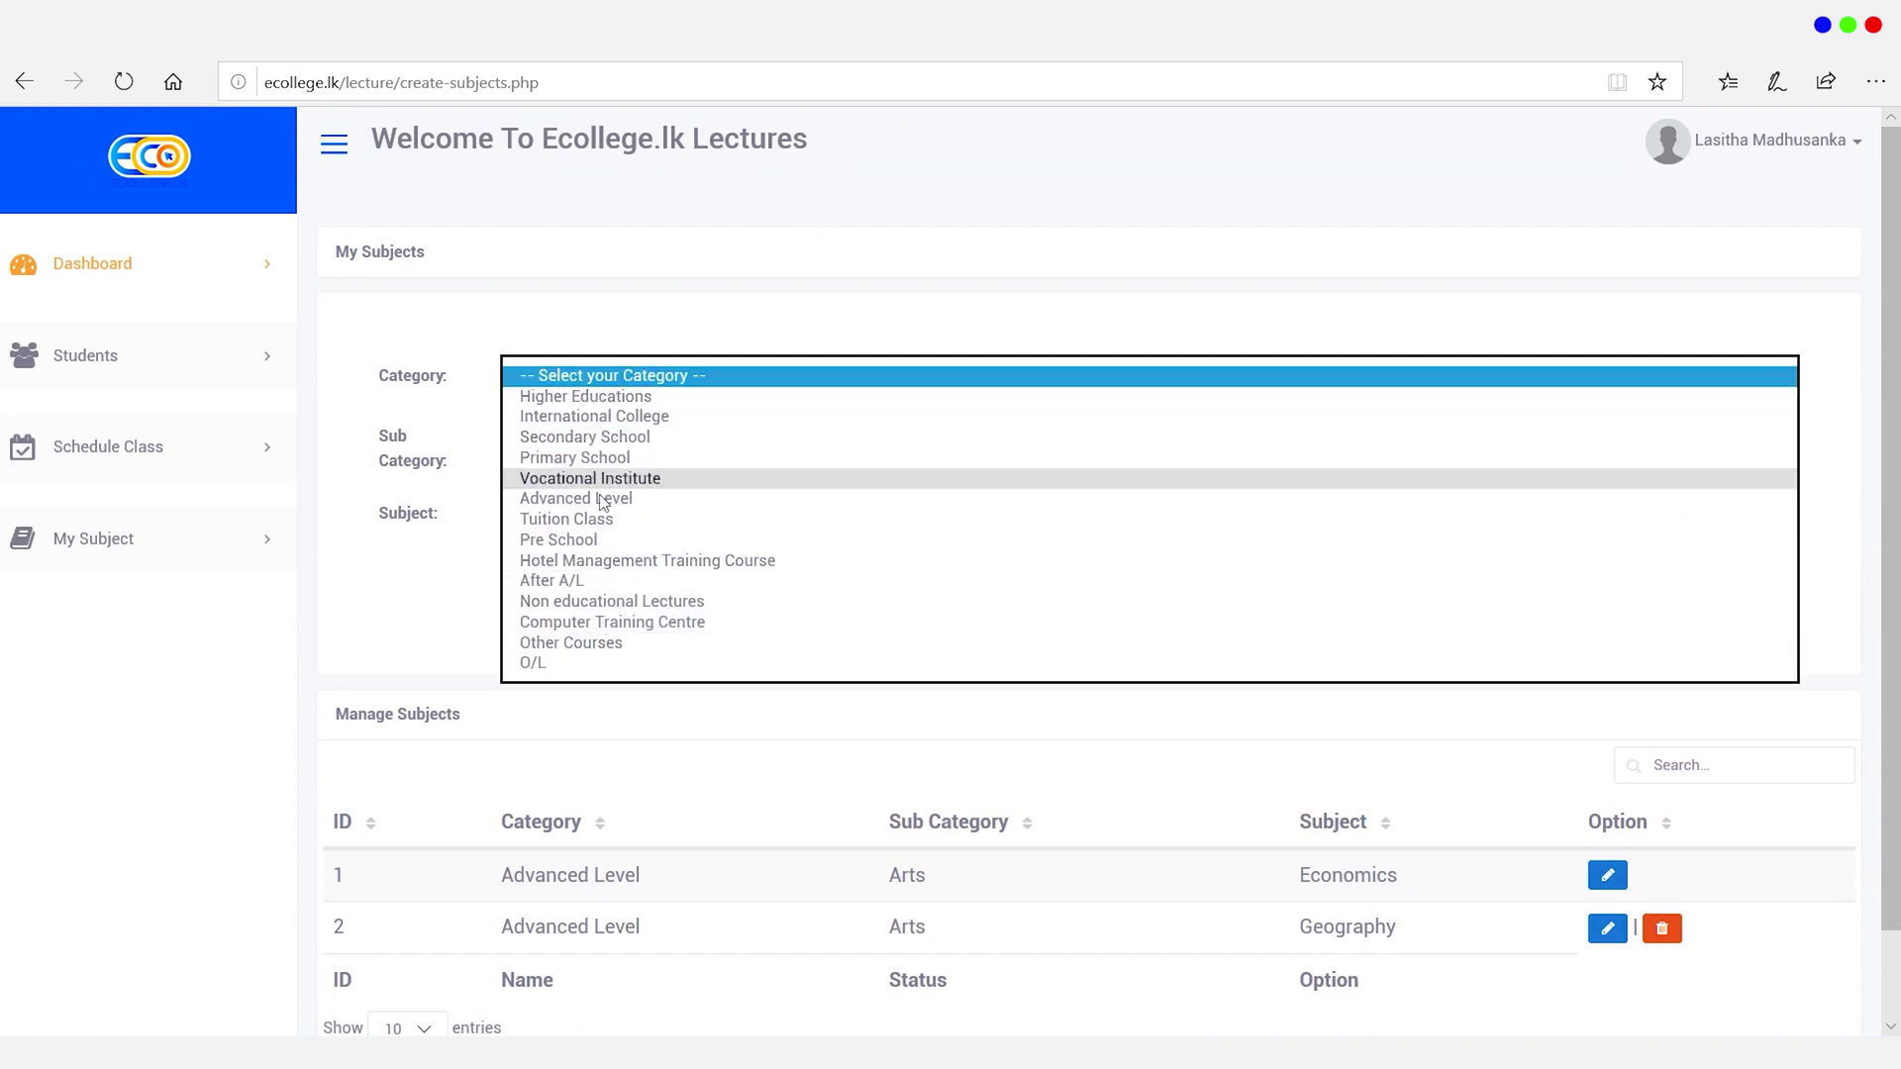
click(477, 557)
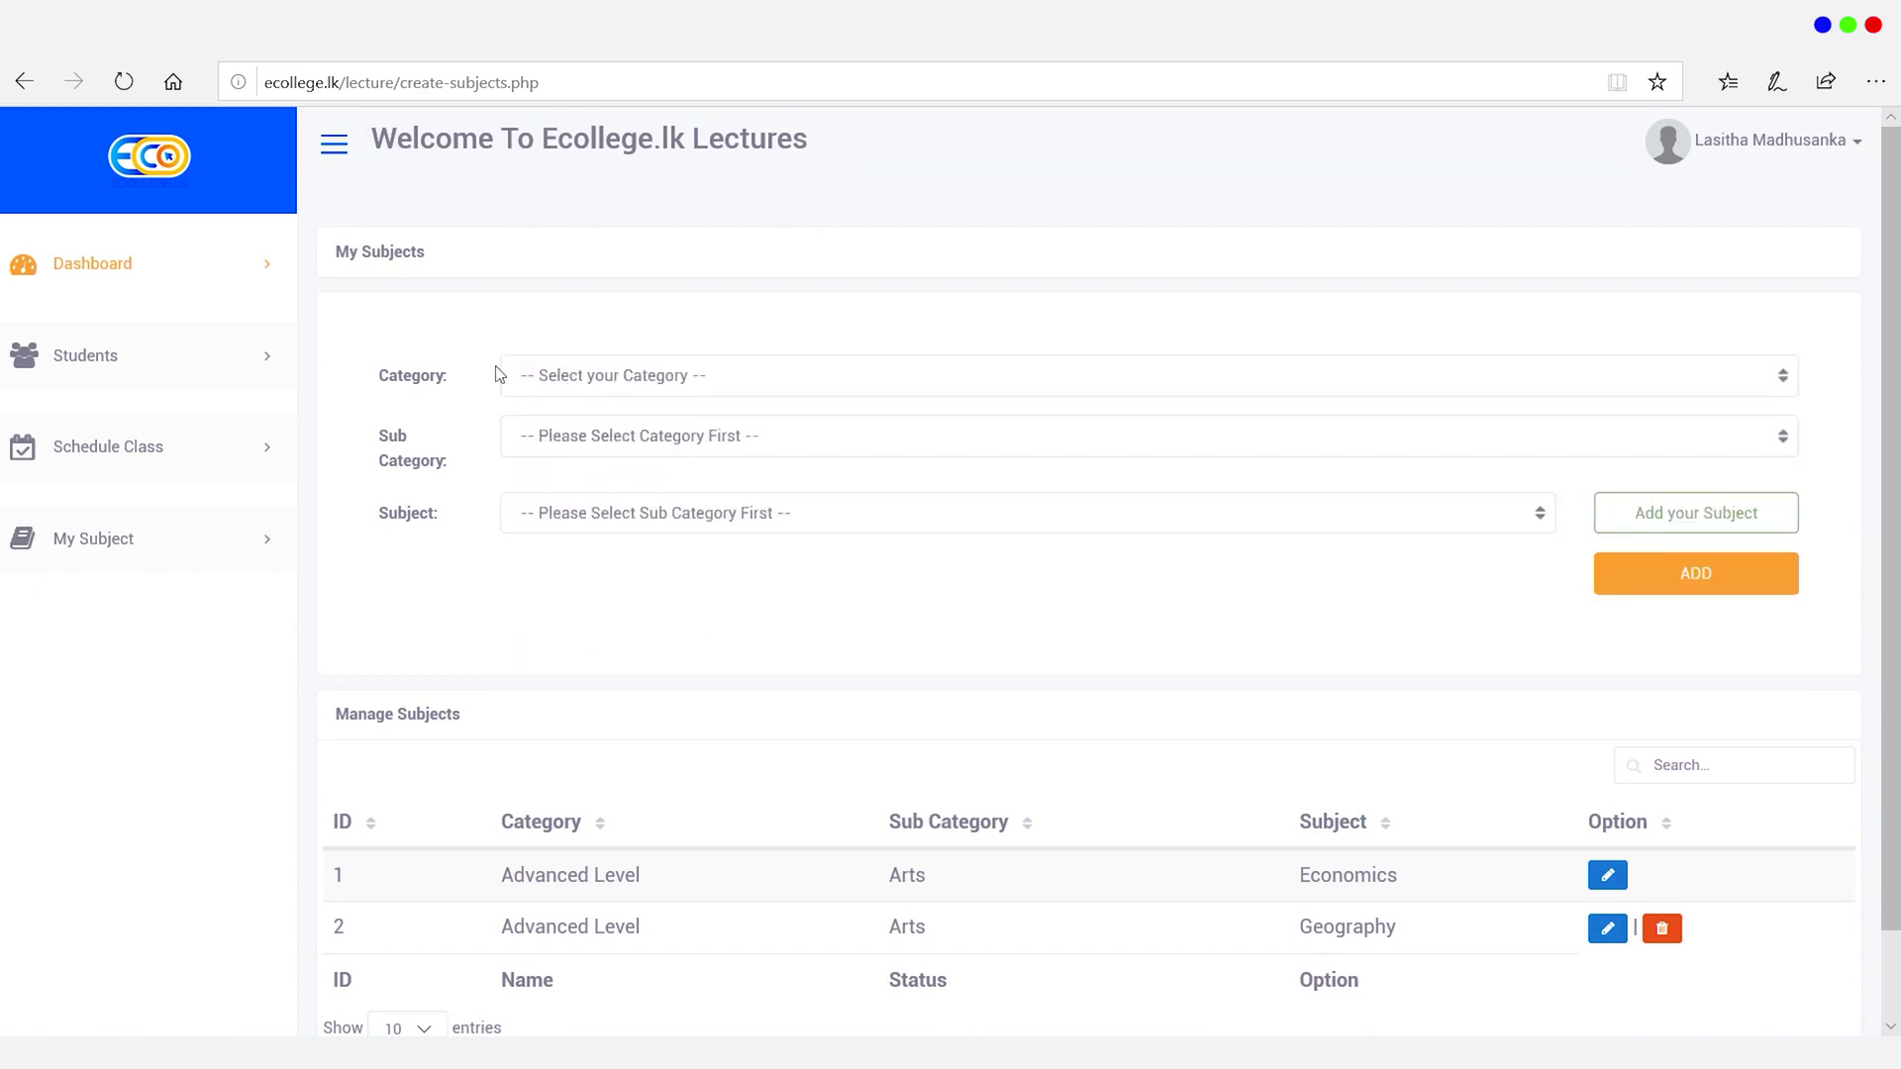
scroll(711, 683, down, 1)
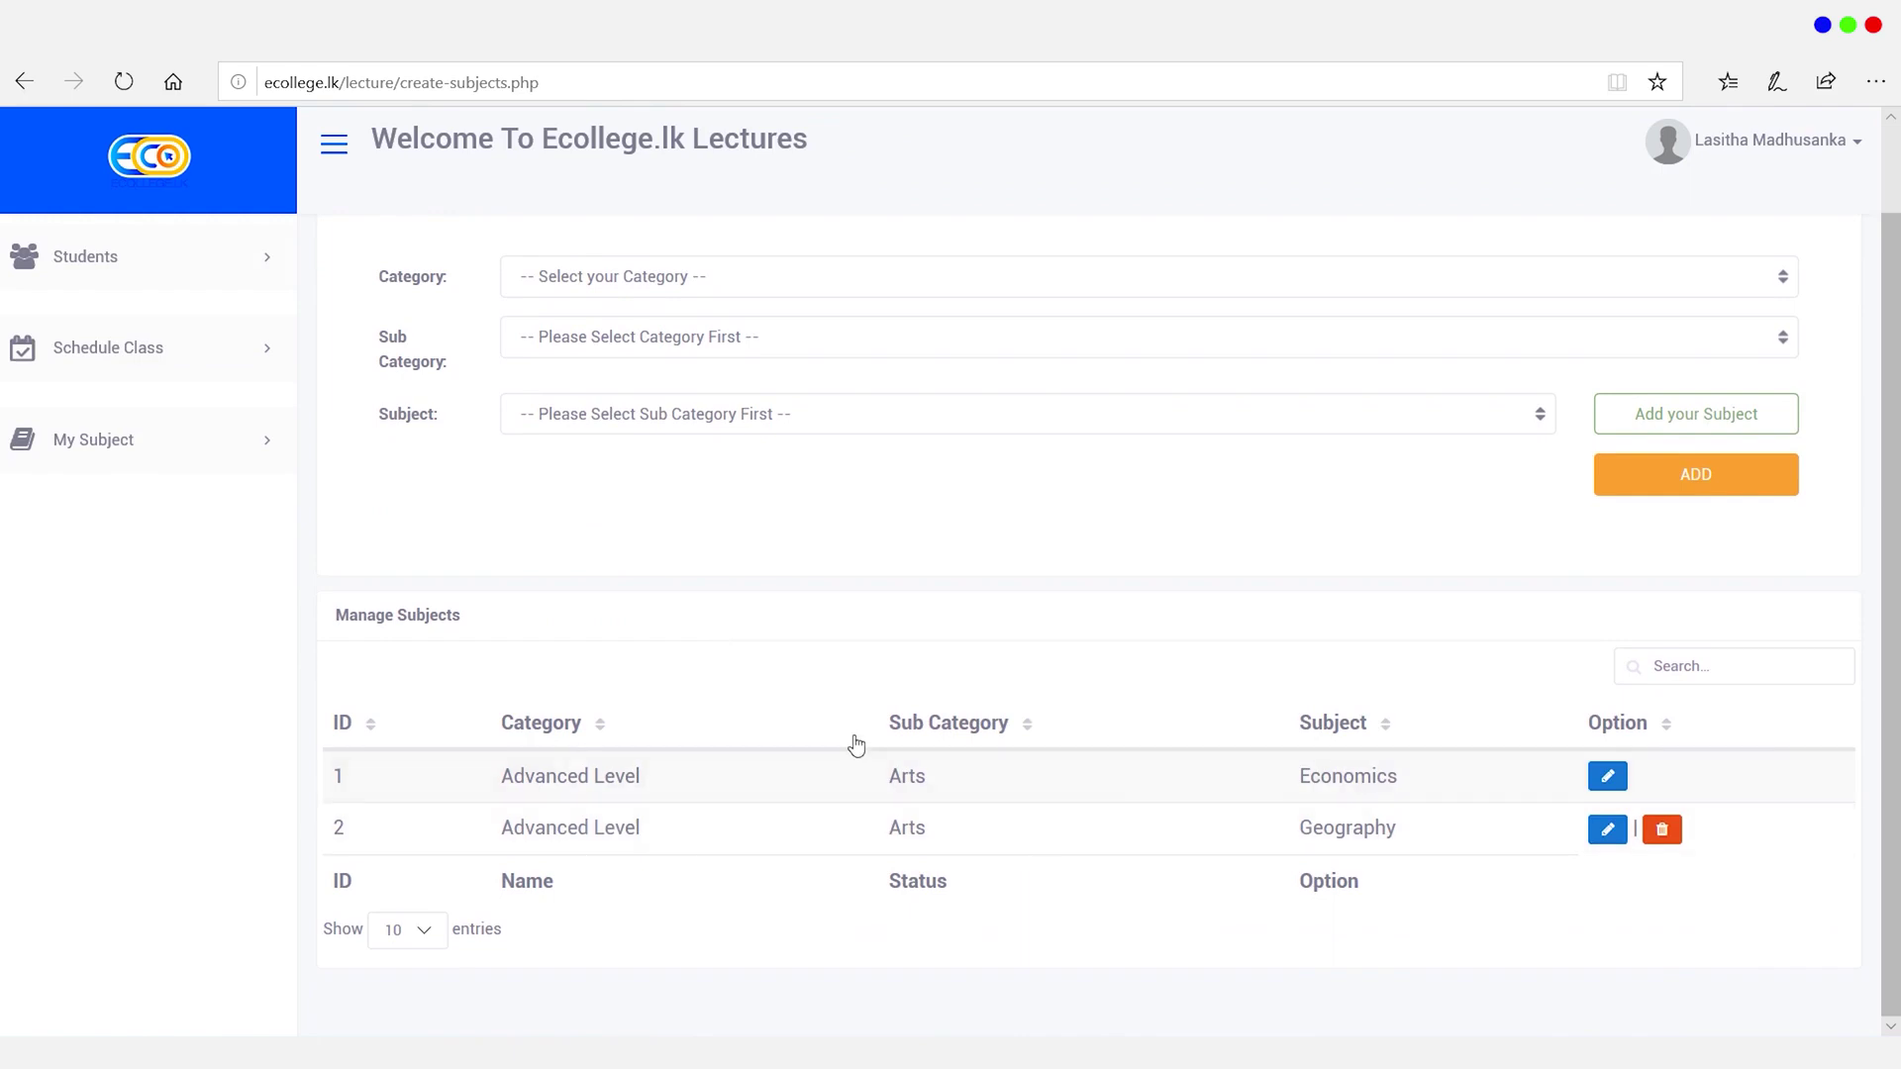
scroll(1040, 659, up, 1)
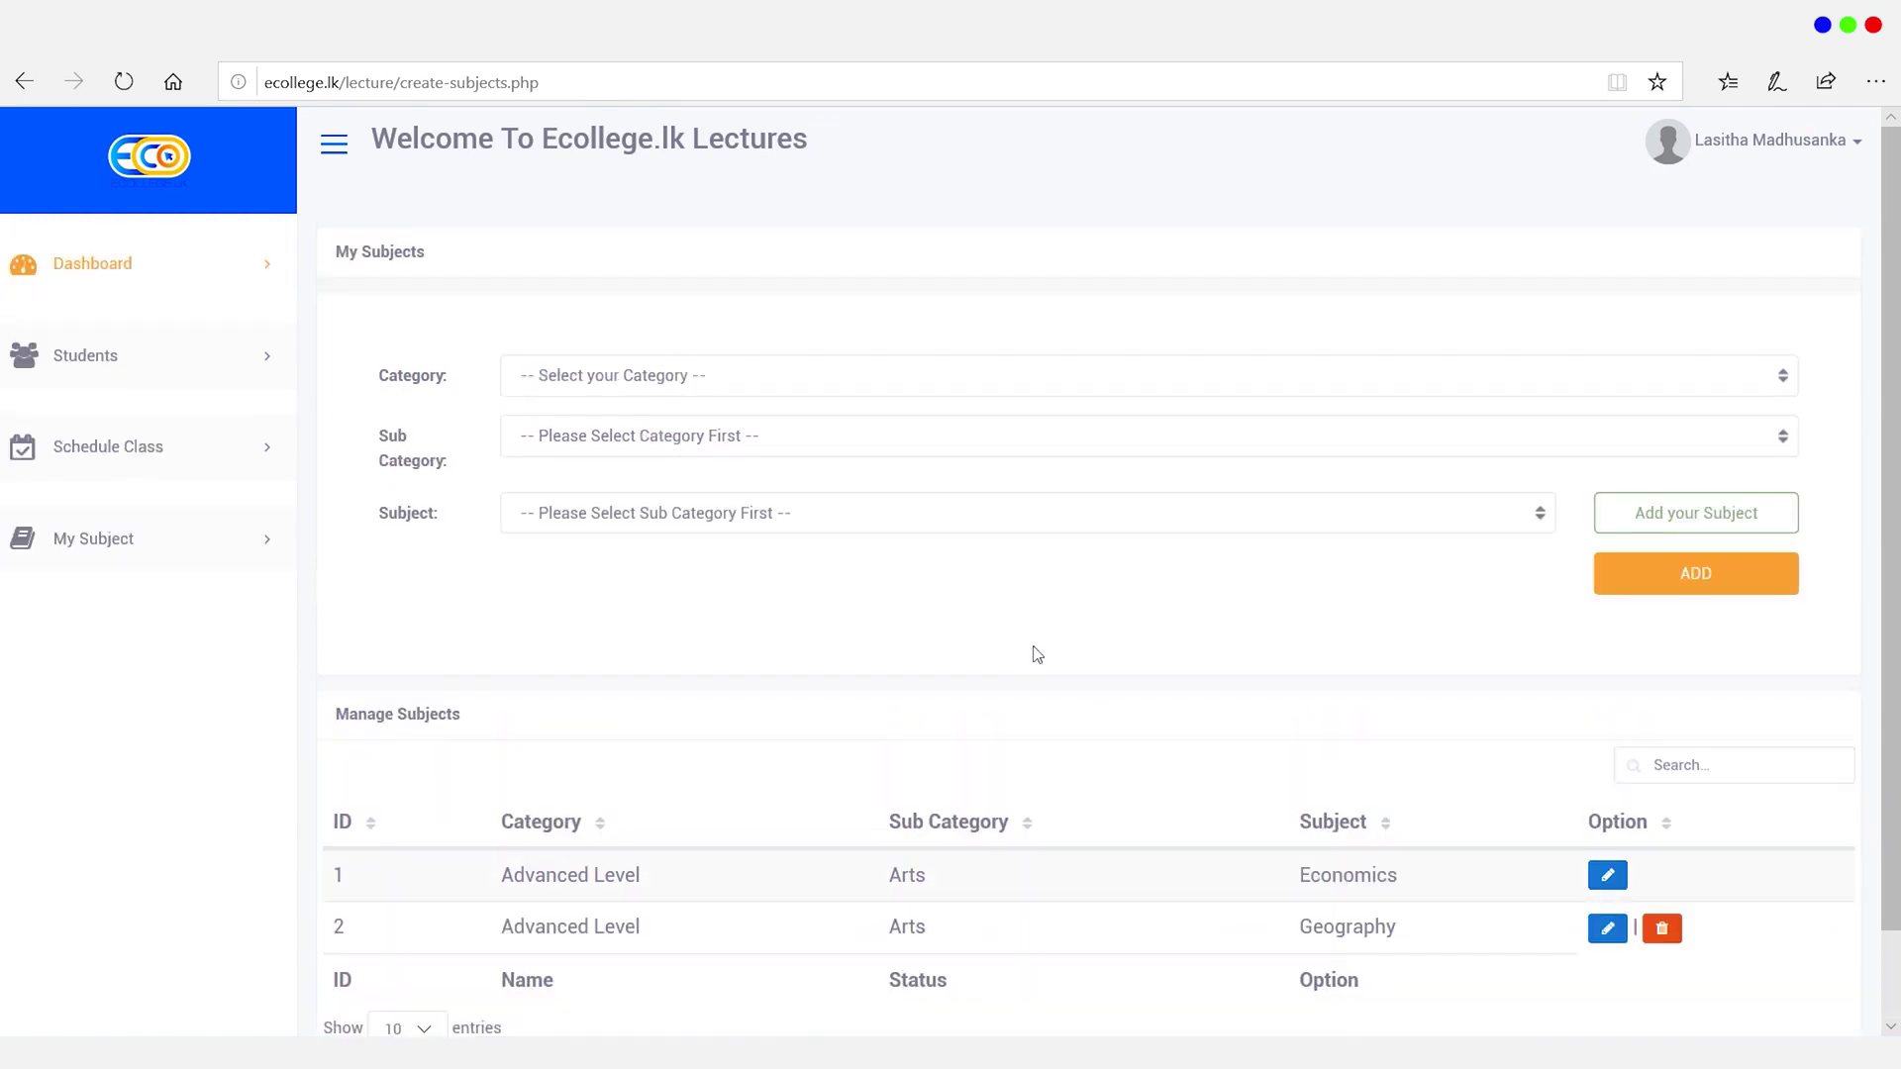